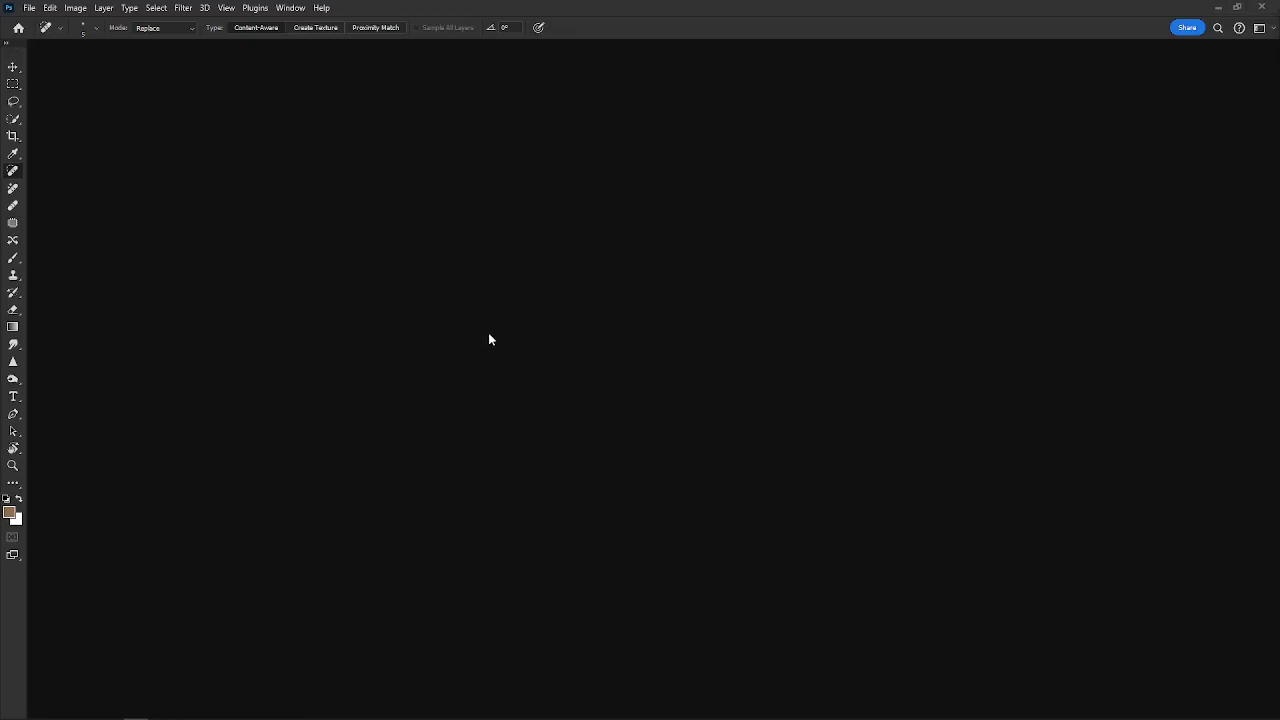
Create a new 2048 x 1868 px document and paste the copied portrait of the seated woman into it.
{"action": "key", "text": "ctrl+n"}
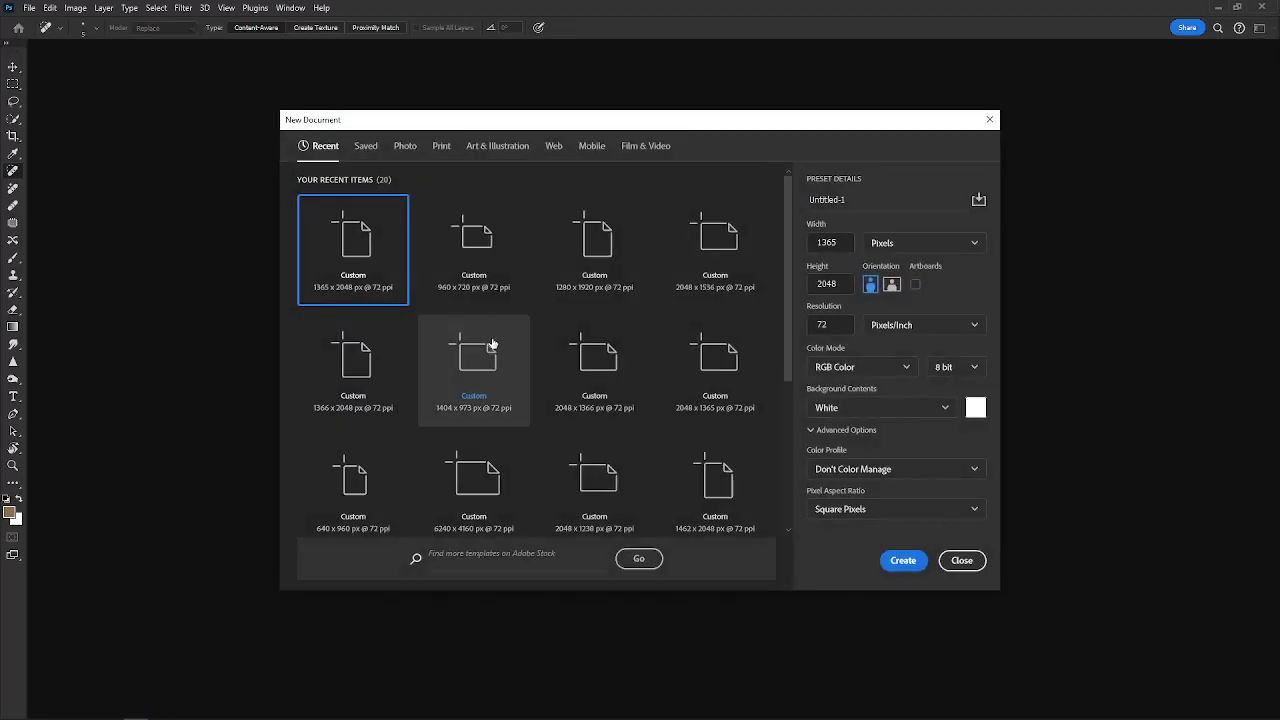
{"action": "key", "text": "Return"}
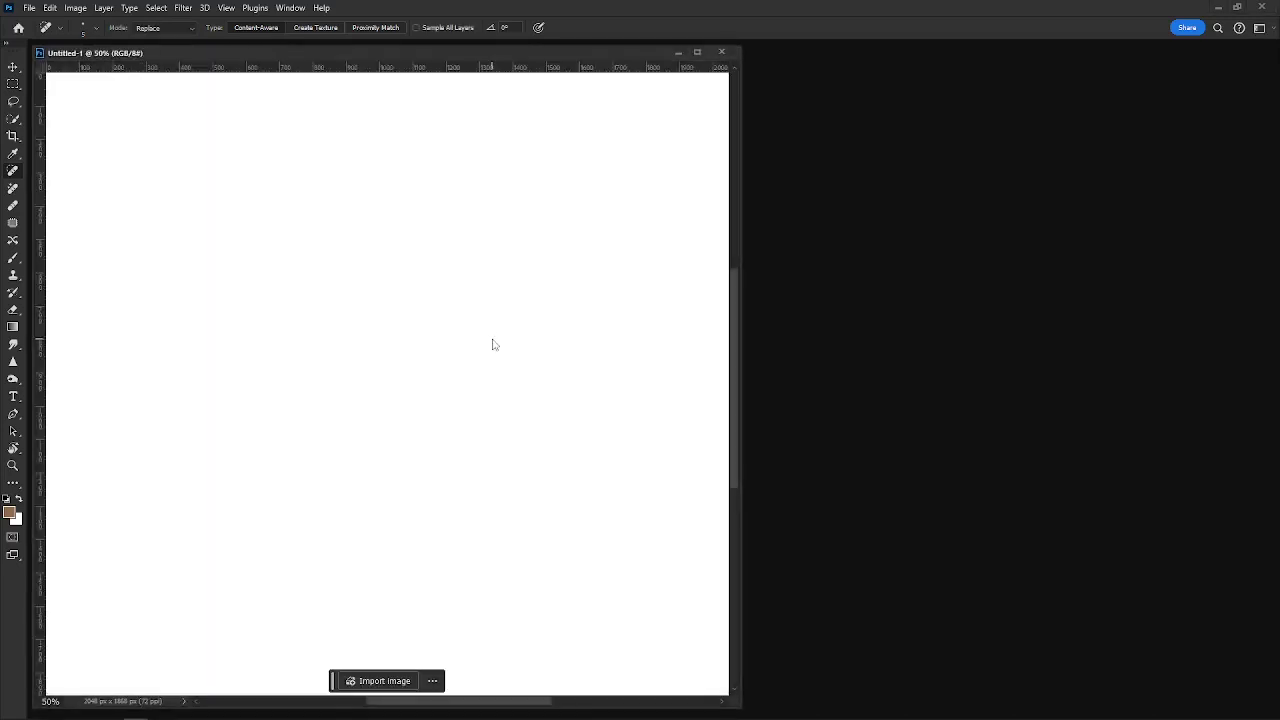
{"action": "key", "text": "ctrl+v"}
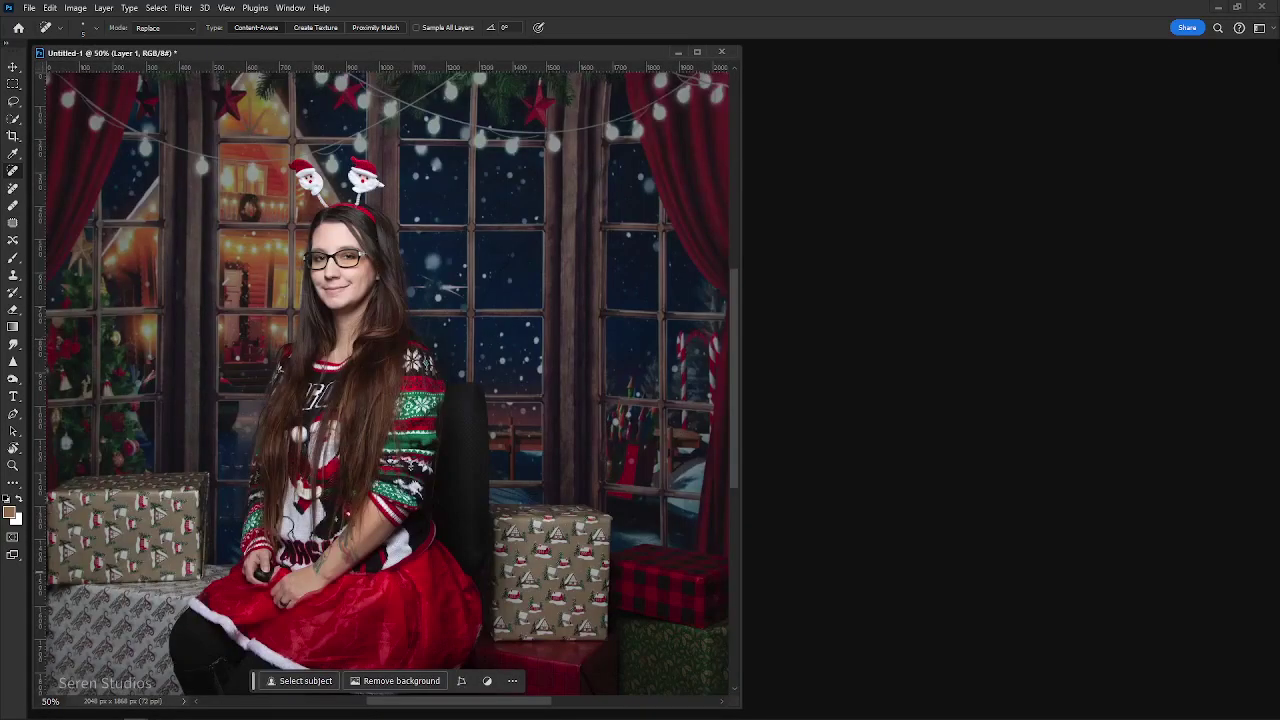
Create a second 2048 x 1366 px document, paste the copied Santa group photo into it, and move its window aside.
{"action": "key", "text": "alt+Tab"}
{"action": "key", "text": "ctrl+n"}
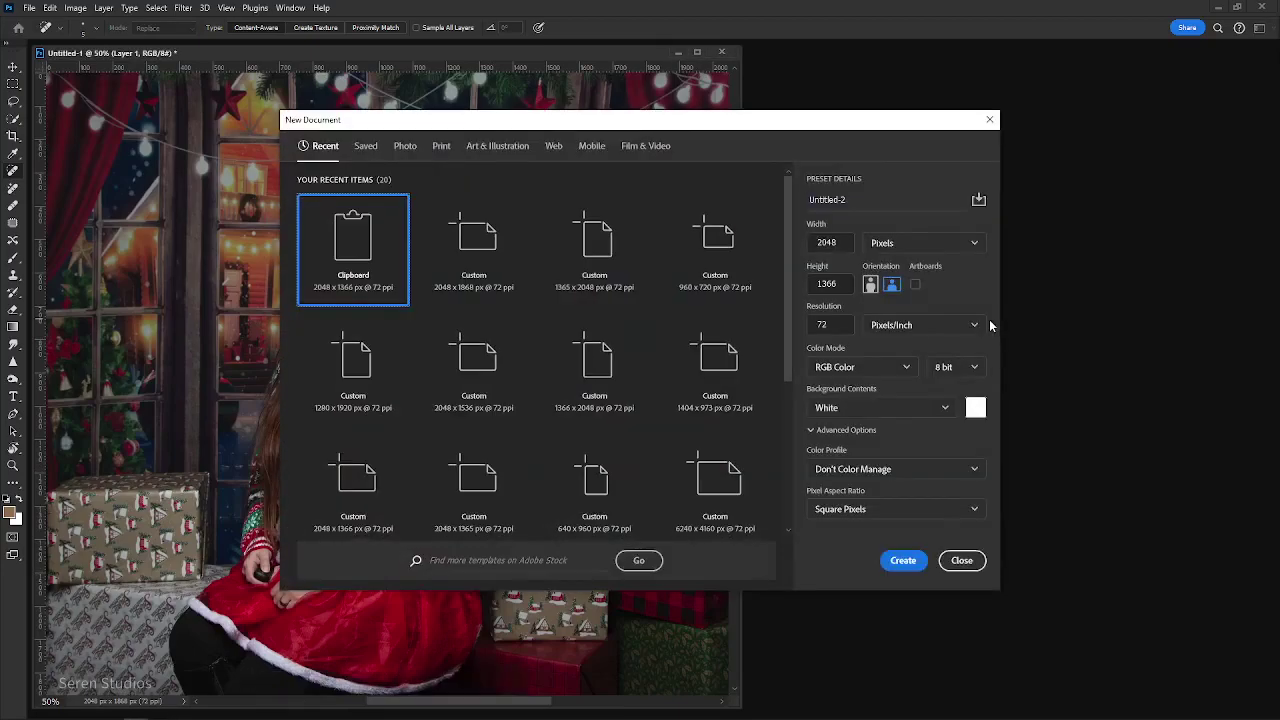
{"action": "key", "text": "Return"}
{"action": "key", "text": "ctrl+v"}
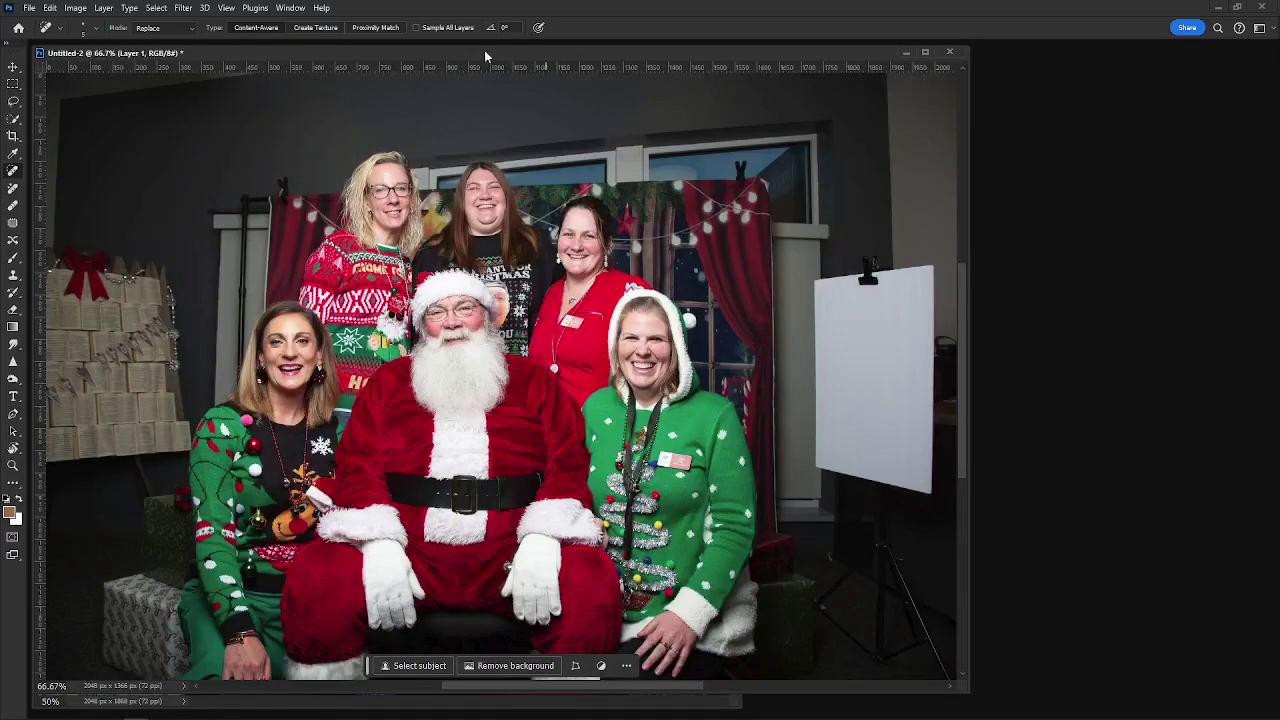
{"action": "left_click_drag", "start_coordinate": [485, 51], "coordinate": [772, 75]}
Select the seated woman and her chair in the portrait, adding the Santa headband to the selection with the Lasso.
{"action": "left_click", "coordinate": [231, 61]}
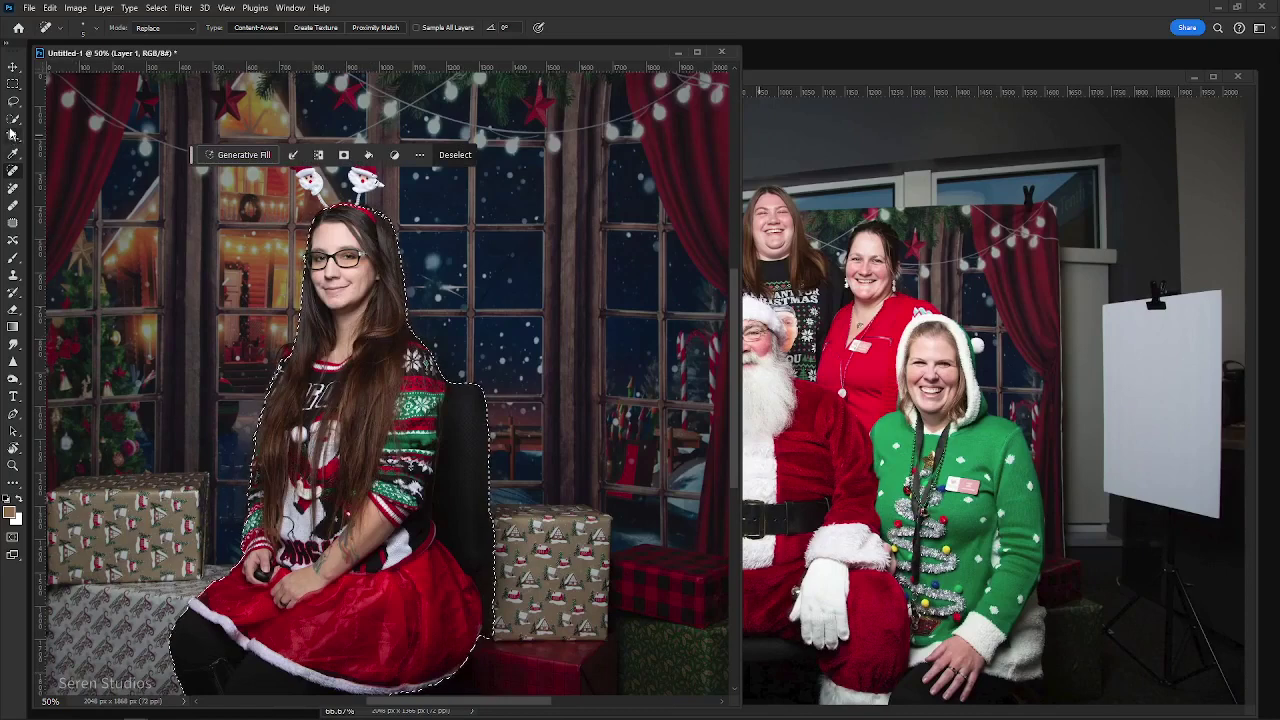
{"action": "key", "text": "l"}
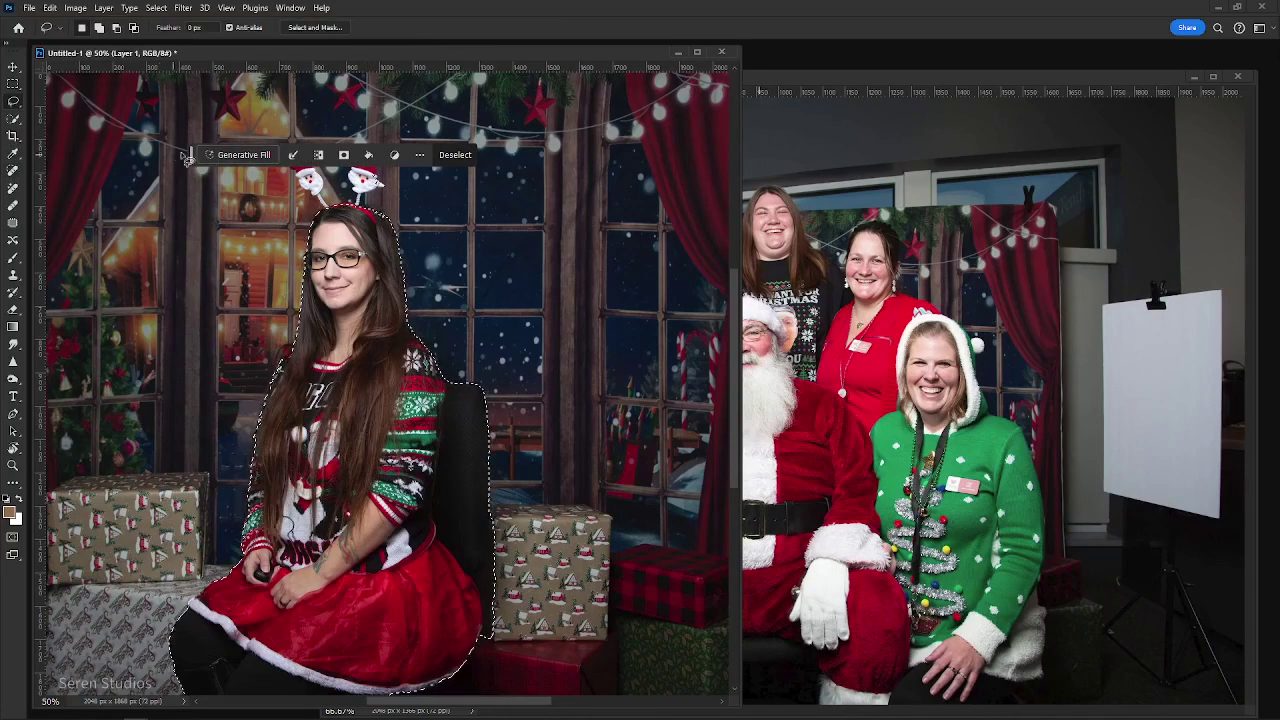
{"action": "left_click_drag", "start_coordinate": [196, 156], "coordinate": [840, 214]}
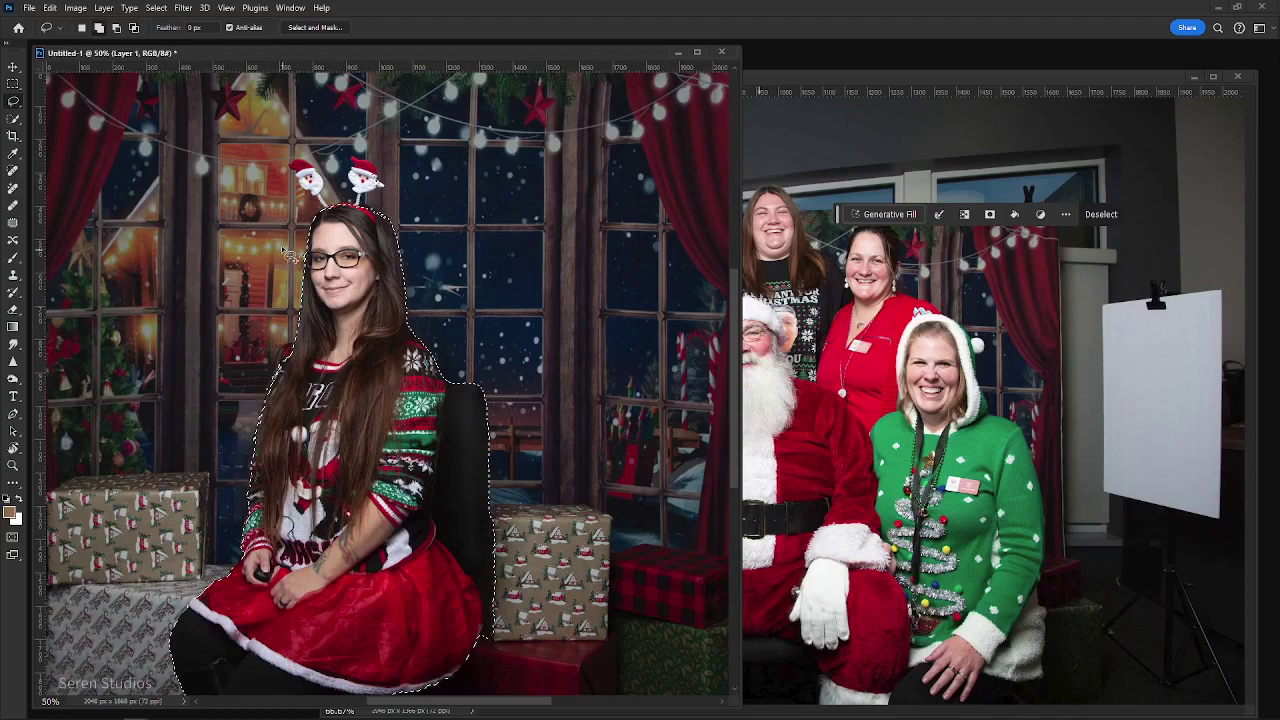
{"action": "mouse_move", "coordinate": [323, 228]}
{"action": "left_mouse_down"}
{"action": "mouse_move", "coordinate": [283, 159]}
{"action": "mouse_move", "coordinate": [321, 159]}
{"action": "mouse_move", "coordinate": [336, 188]}
{"action": "mouse_move", "coordinate": [345, 161]}
{"action": "mouse_move", "coordinate": [376, 152]}
{"action": "mouse_move", "coordinate": [395, 242]}
{"action": "left_mouse_up"}
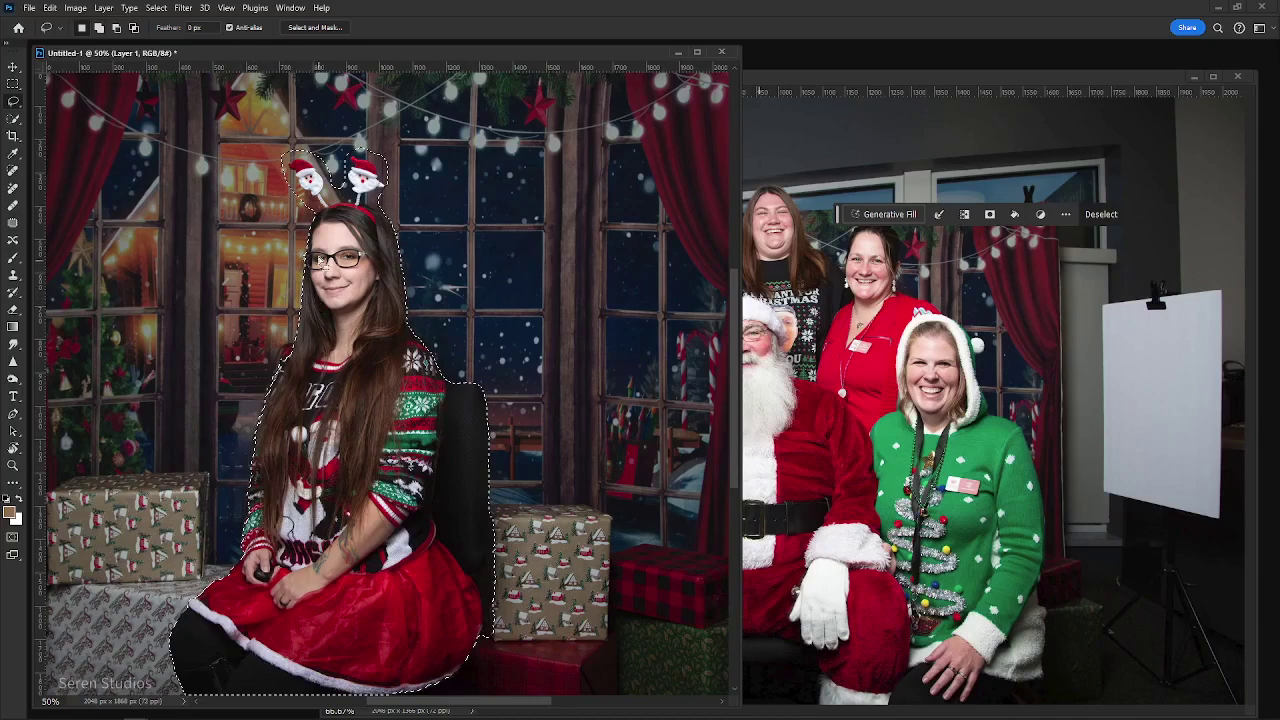
{"action": "mouse_move", "coordinate": [302, 322]}
{"action": "left_mouse_down"}
{"action": "mouse_move", "coordinate": [296, 338]}
{"action": "mouse_move", "coordinate": [330, 368]}
{"action": "left_mouse_up"}
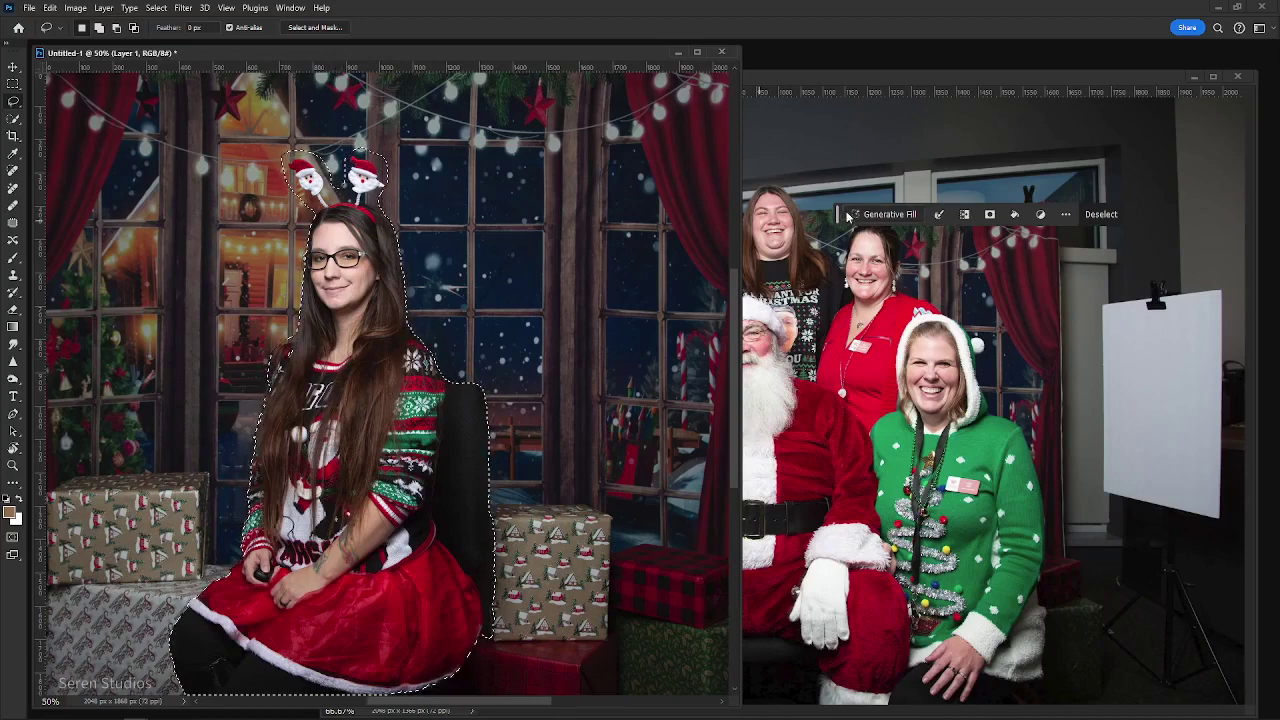
Replace the selected woman using Generative Fill with an empty prompt and use the second variation.
{"action": "left_click", "coordinate": [900, 216]}
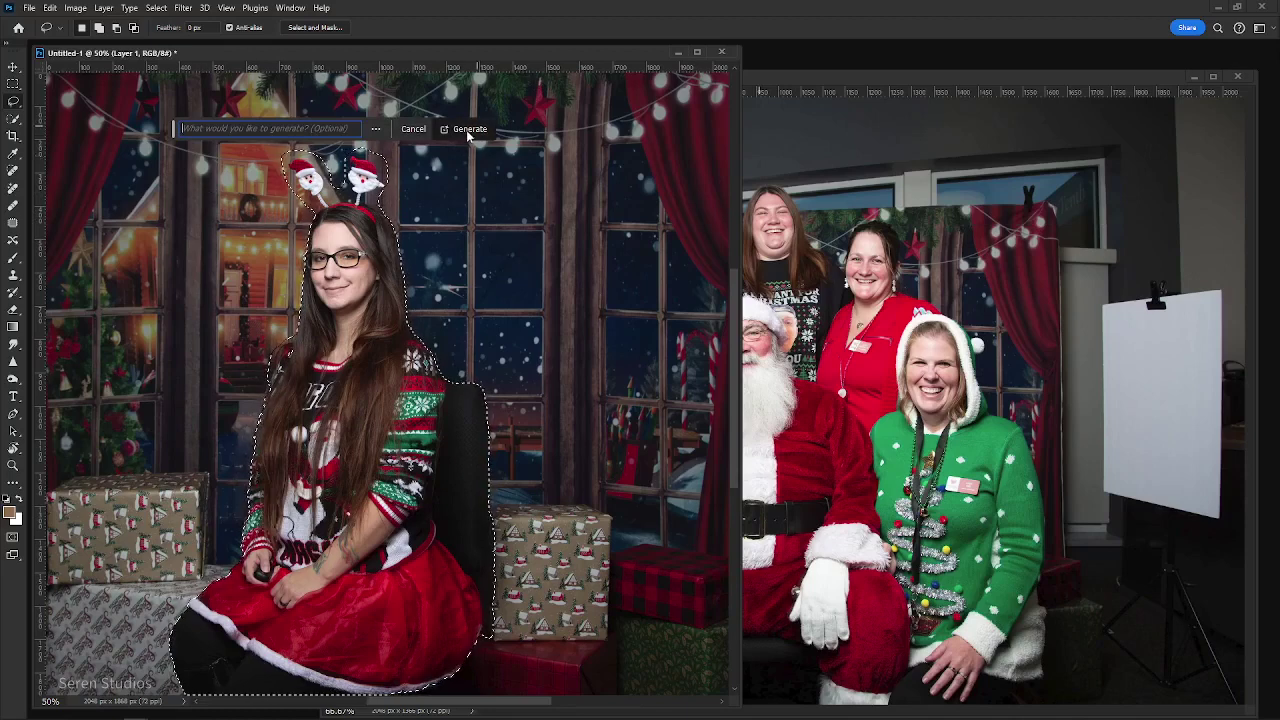
{"action": "left_click", "coordinate": [466, 130]}
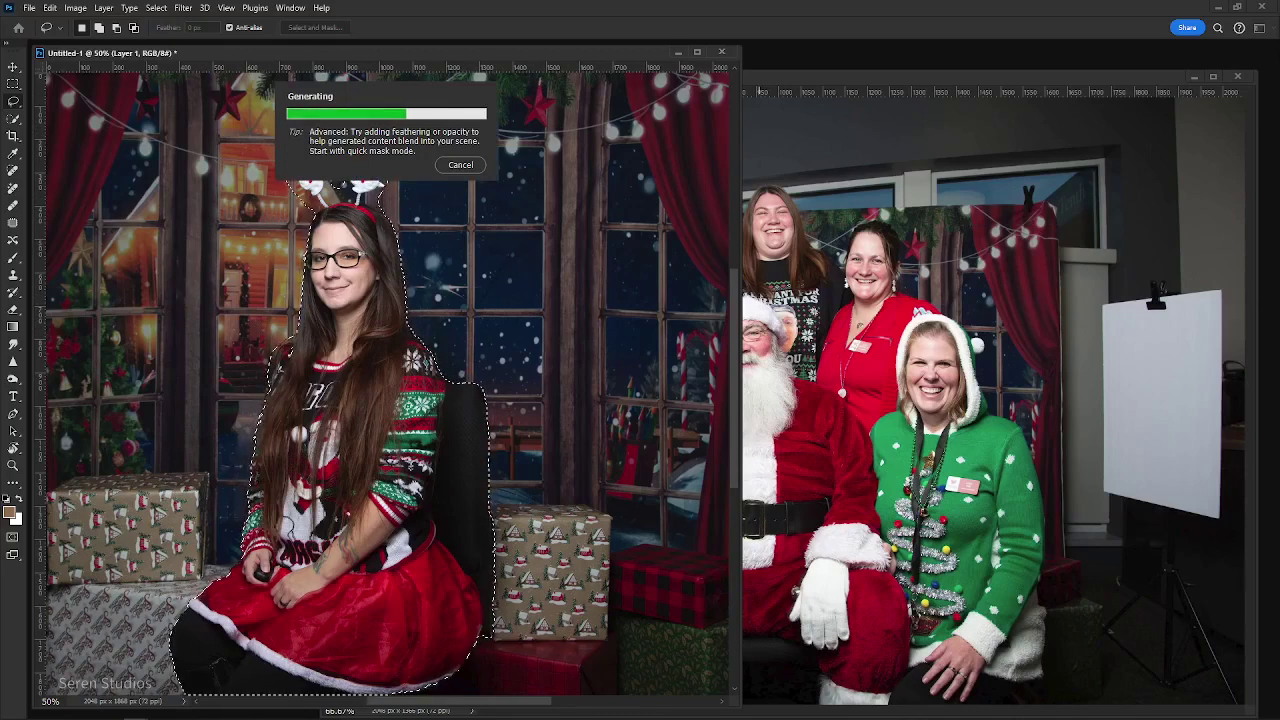
{"action": "mouse_move", "coordinate": [1279, 28]}
{"action": "left_mouse_down"}
{"action": "mouse_move", "coordinate": [1040, 36]}
{"action": "mouse_move", "coordinate": [1062, 50]}
{"action": "mouse_move", "coordinate": [1279, 50]}
{"action": "left_mouse_up"}
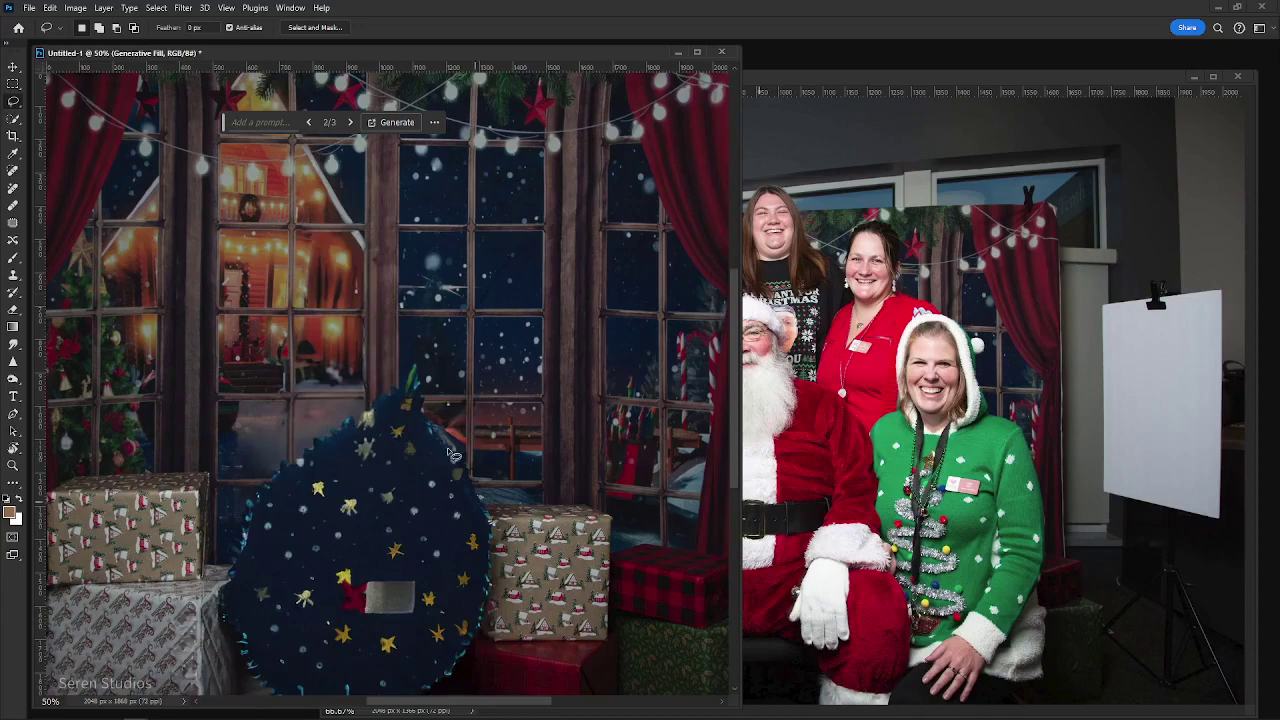
Bring the generated backdrop document to the front and widen its window across the workspace.
{"action": "left_click", "coordinate": [744, 563]}
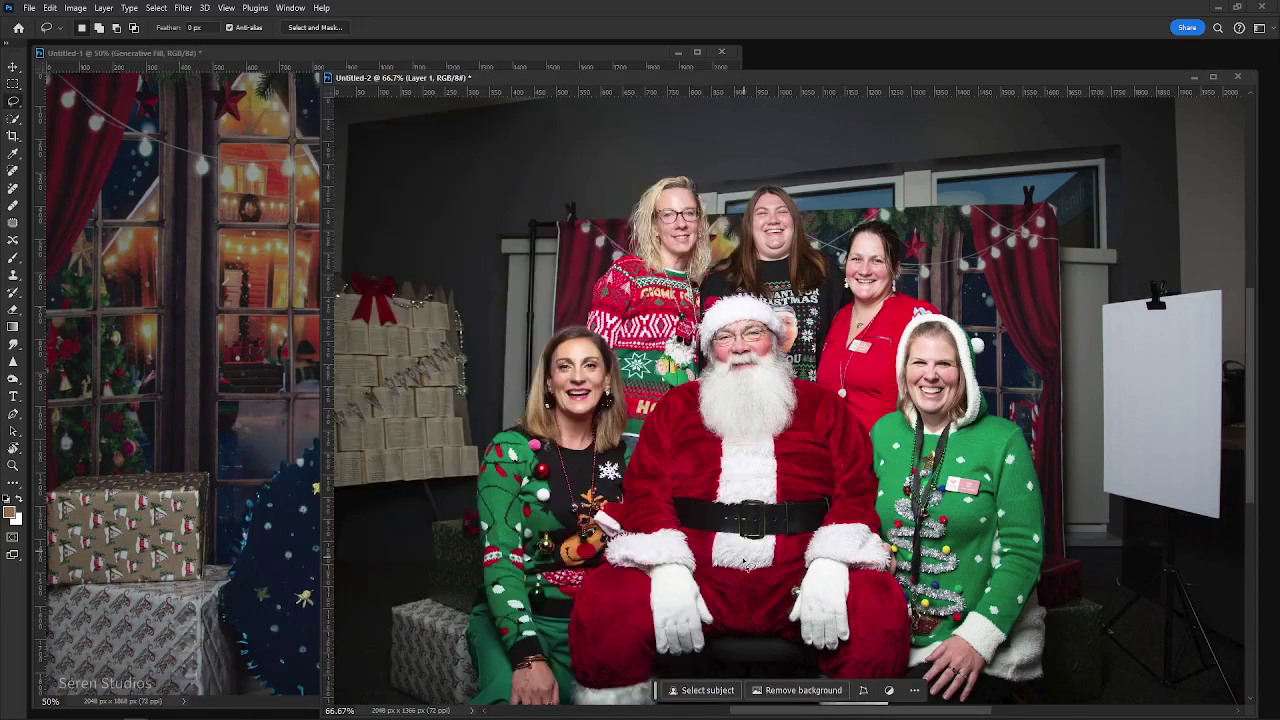
{"action": "left_click", "coordinate": [247, 503]}
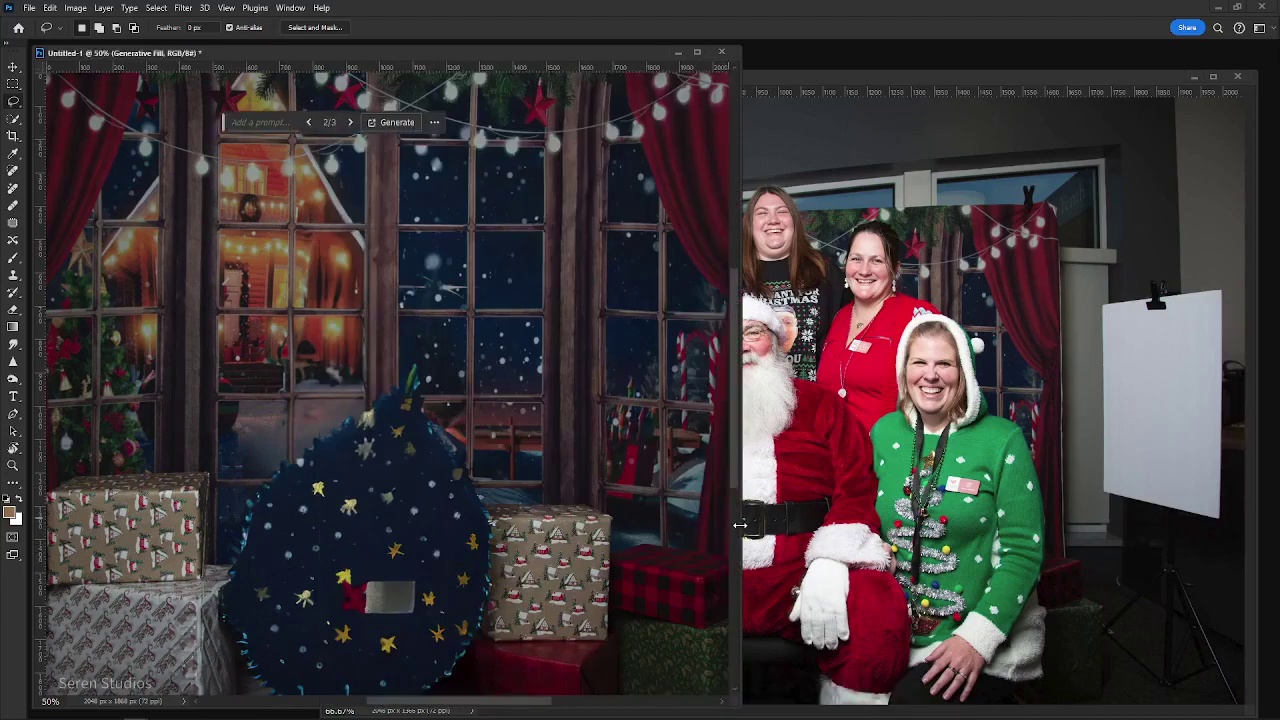
{"action": "left_click_drag", "start_coordinate": [740, 524], "coordinate": [1077, 520]}
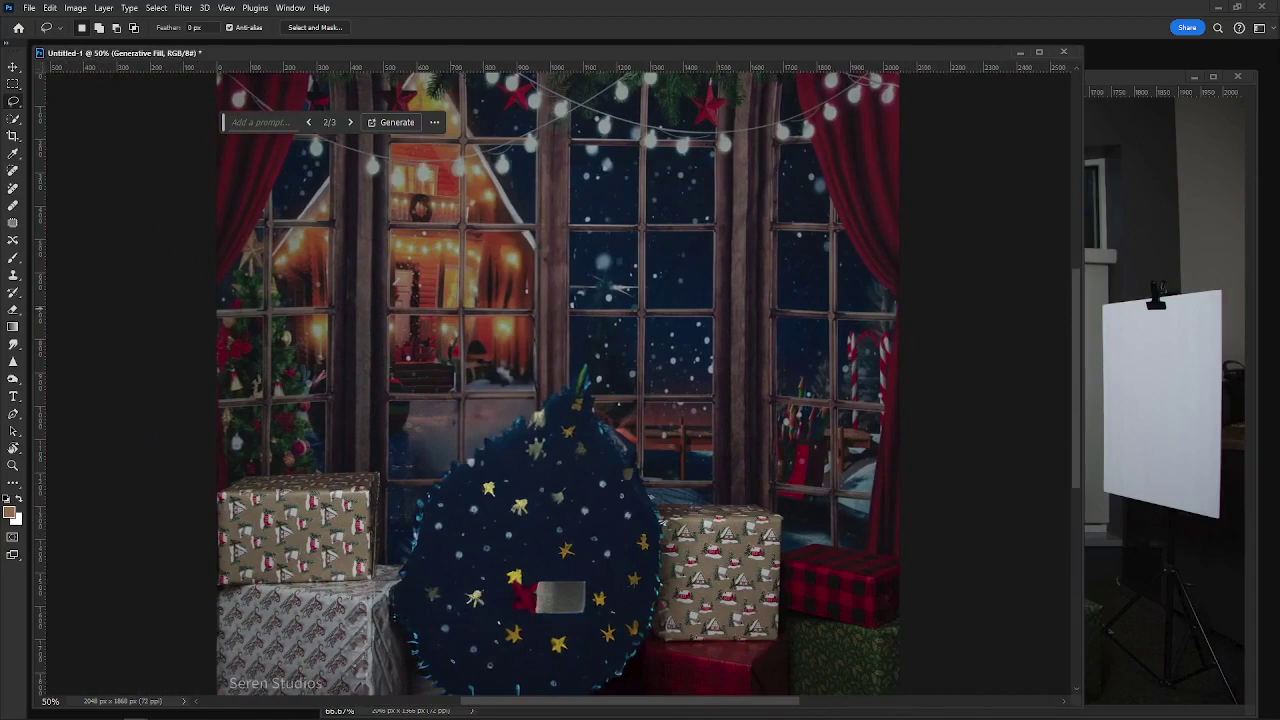
Show the layer list and merge all layers of the backdrop document into a single background layer.
{"action": "left_click_drag", "start_coordinate": [1279, 40], "coordinate": [1149, 18]}
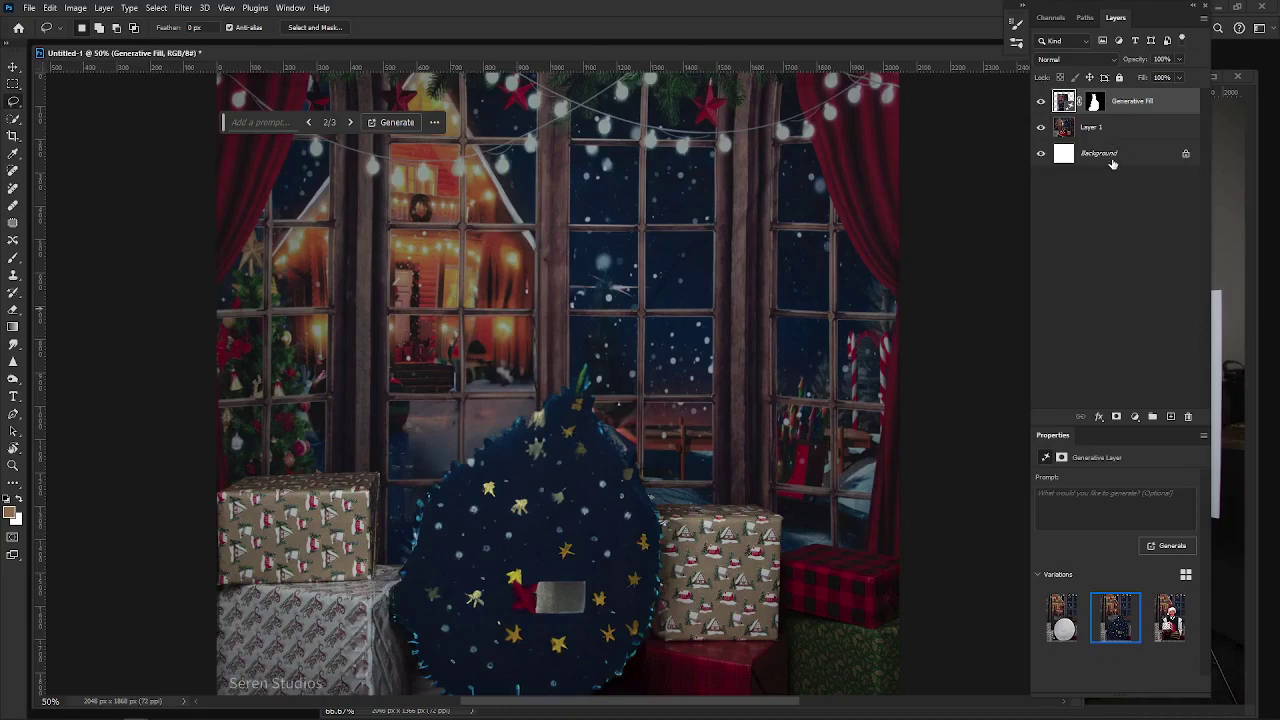
{"action": "left_click", "coordinate": [1123, 190]}
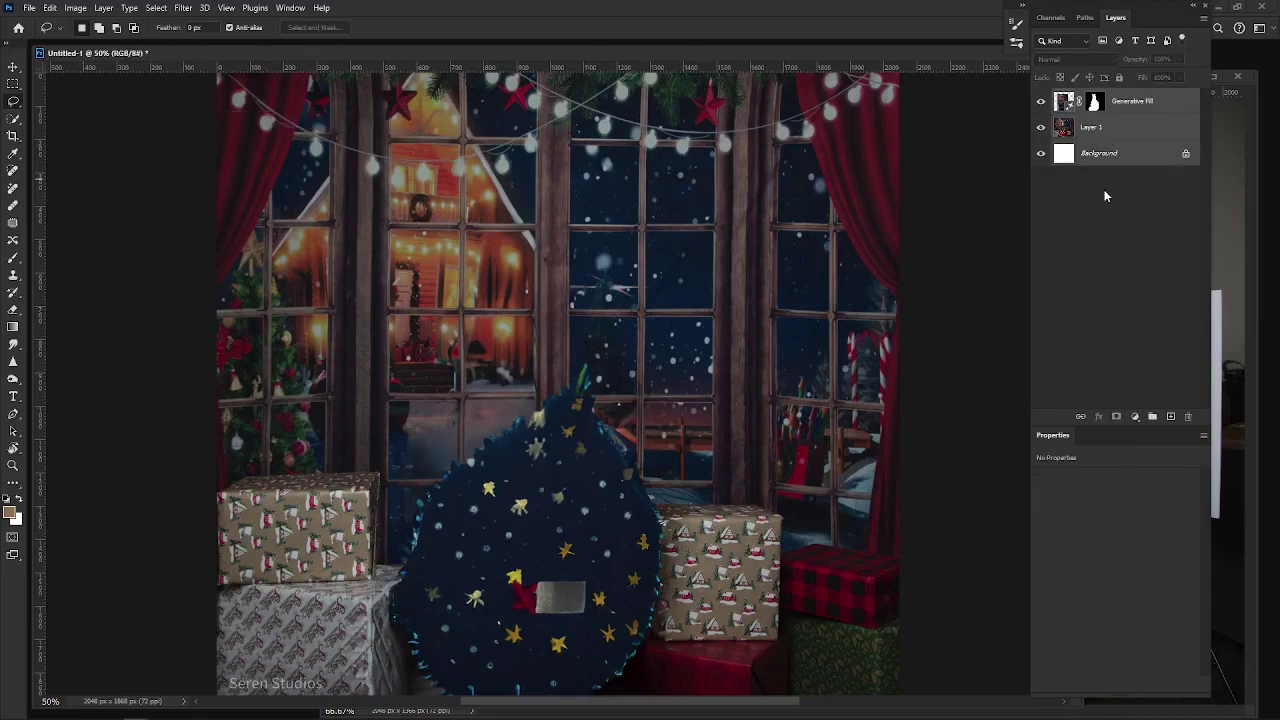
{"action": "key", "text": "ctrl+shift+e"}
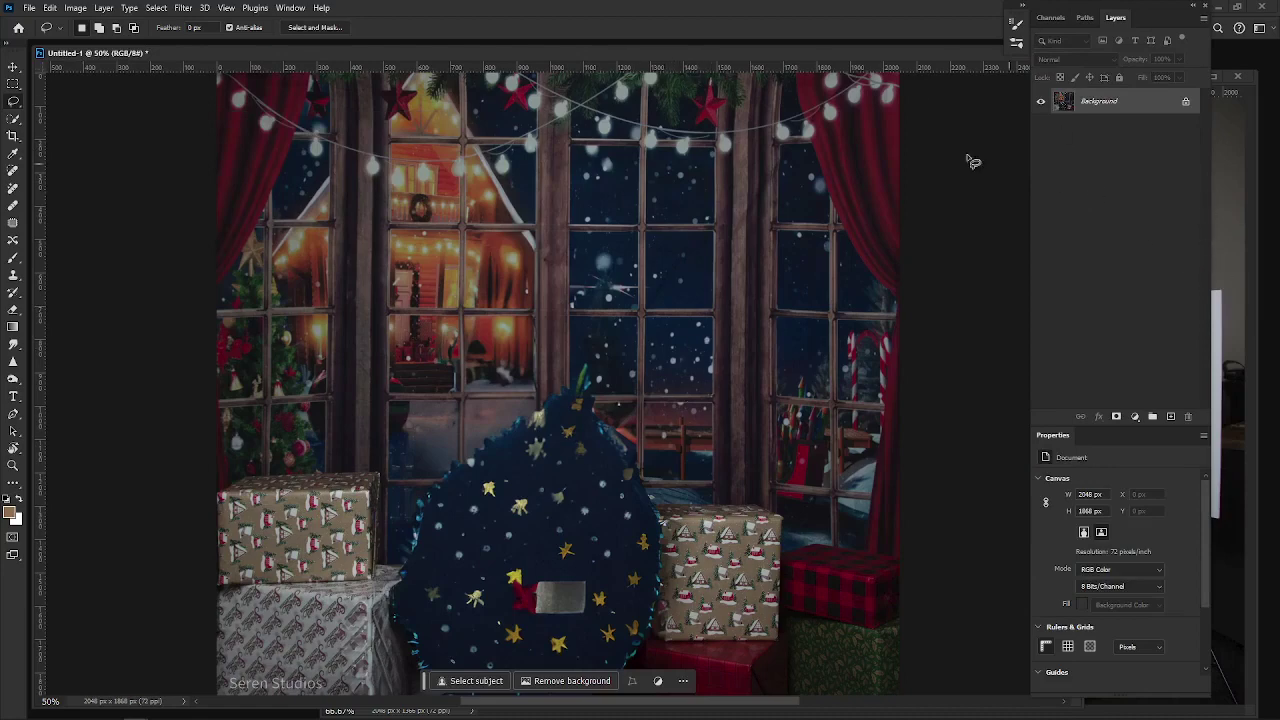
Arrange the panels and the group photo's window, and select Santa and the five women as the subject.
{"action": "left_click_drag", "start_coordinate": [1149, 8], "coordinate": [1210, 18]}
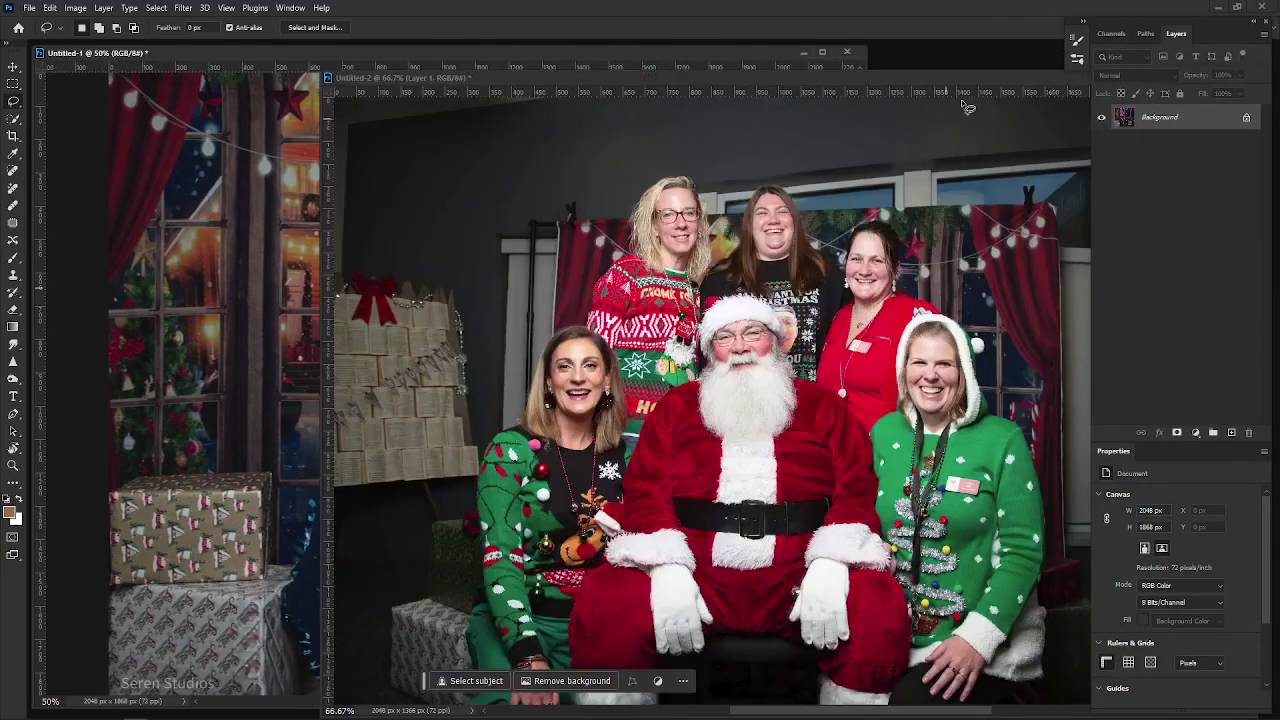
{"action": "left_click_drag", "start_coordinate": [918, 76], "coordinate": [765, 45]}
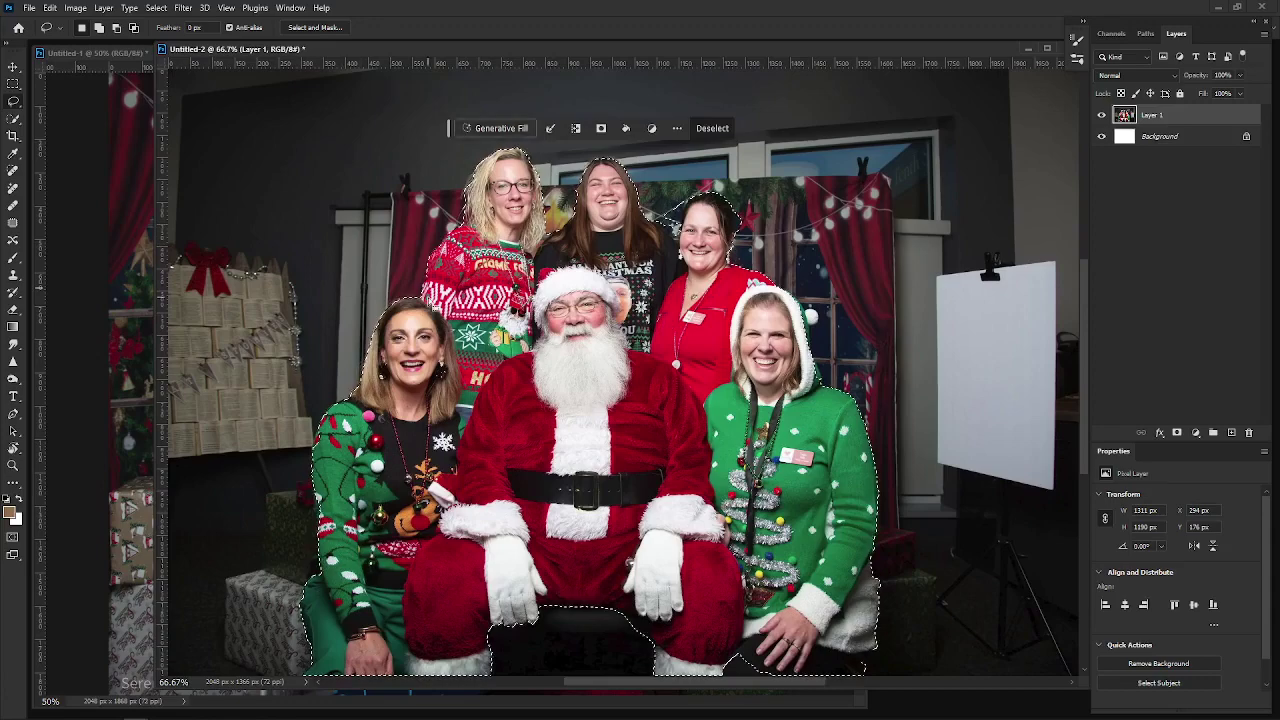
Add the dark waist area behind the seated woman's green sleeve to the selection using Quick Selection with a smaller brush.
{"action": "key", "text": "ctrl+plus"}
{"action": "key", "text": "ctrl+plus"}
{"action": "key", "text": "ctrl+plus"}
{"action": "key", "text": "ctrl+plus"}
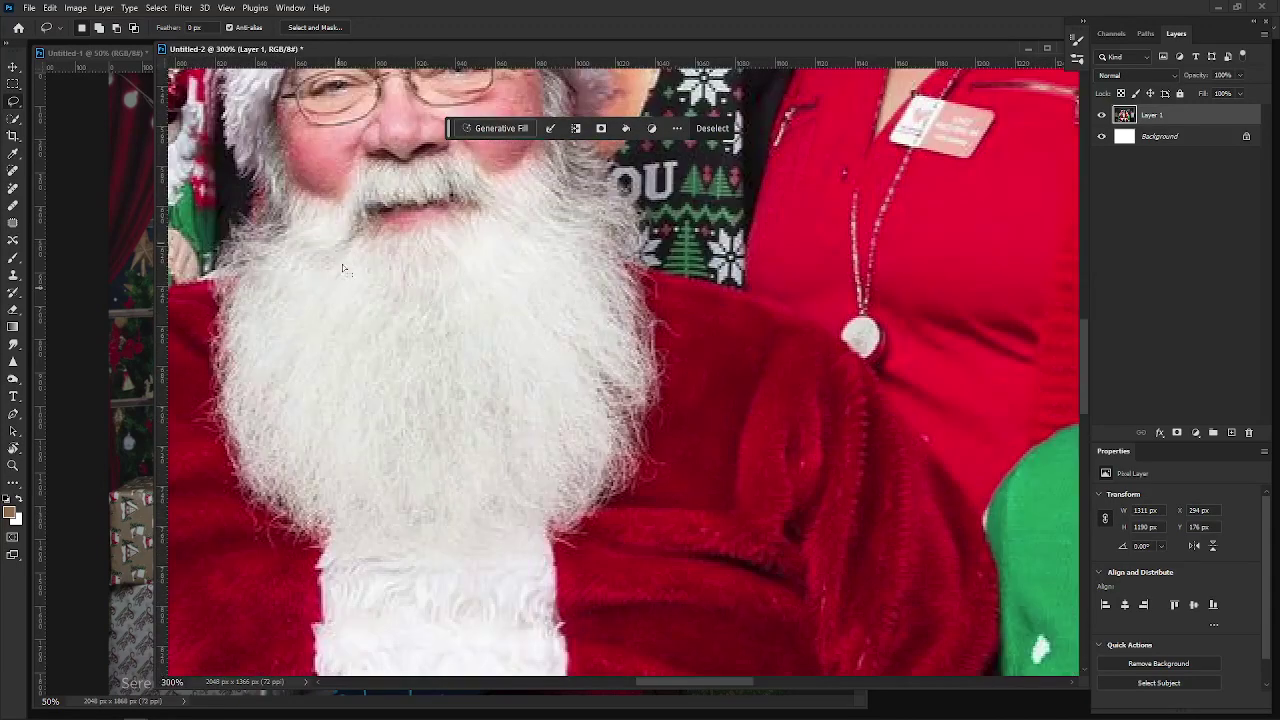
{"action": "left_click_drag", "start_coordinate": [368, 418], "coordinate": [832, 242]}
{"action": "left_click_drag", "start_coordinate": [438, 486], "coordinate": [766, 401]}
{"action": "left_click_drag", "start_coordinate": [570, 395], "coordinate": [910, 235]}
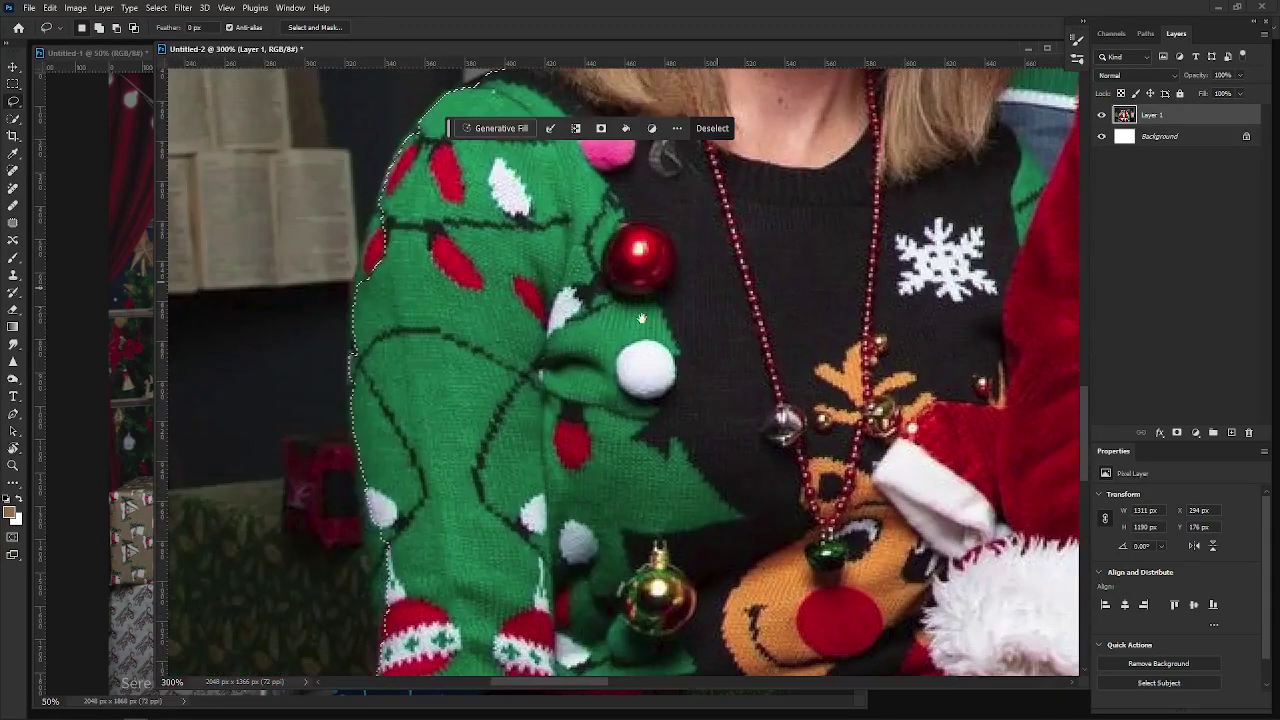
{"action": "left_click_drag", "start_coordinate": [491, 474], "coordinate": [539, 343]}
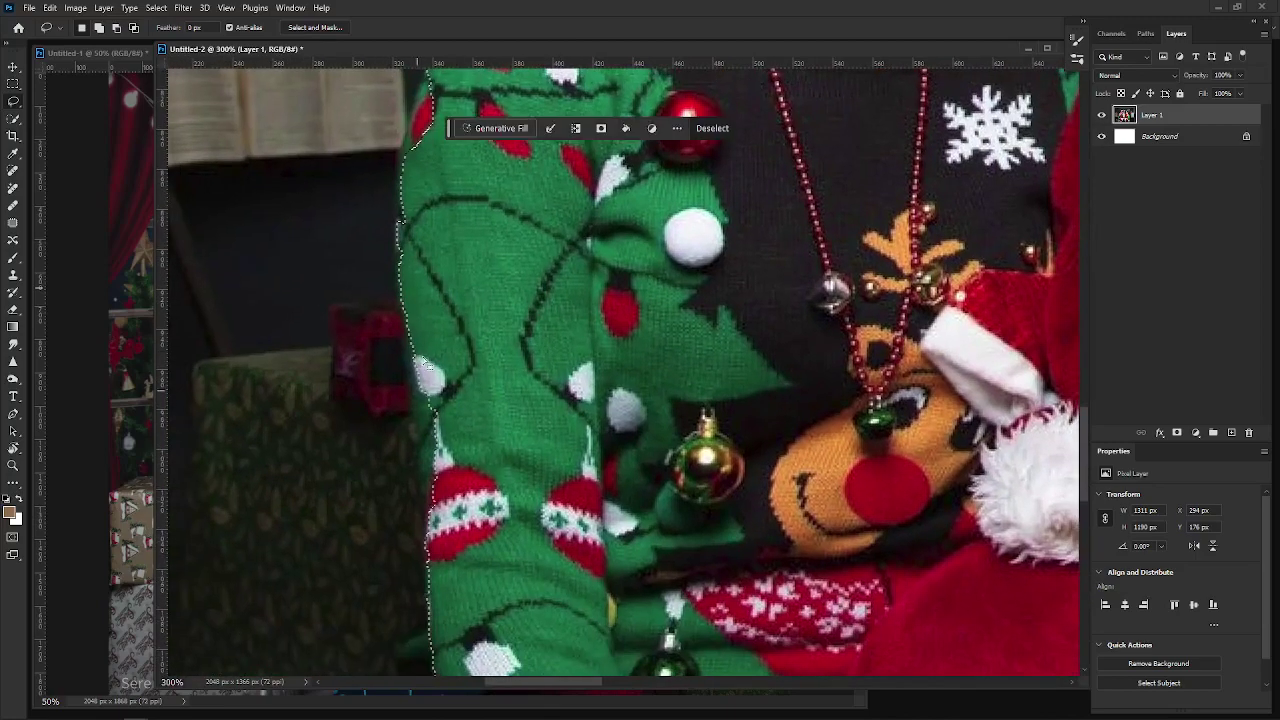
{"action": "left_click_drag", "start_coordinate": [486, 447], "coordinate": [481, 385]}
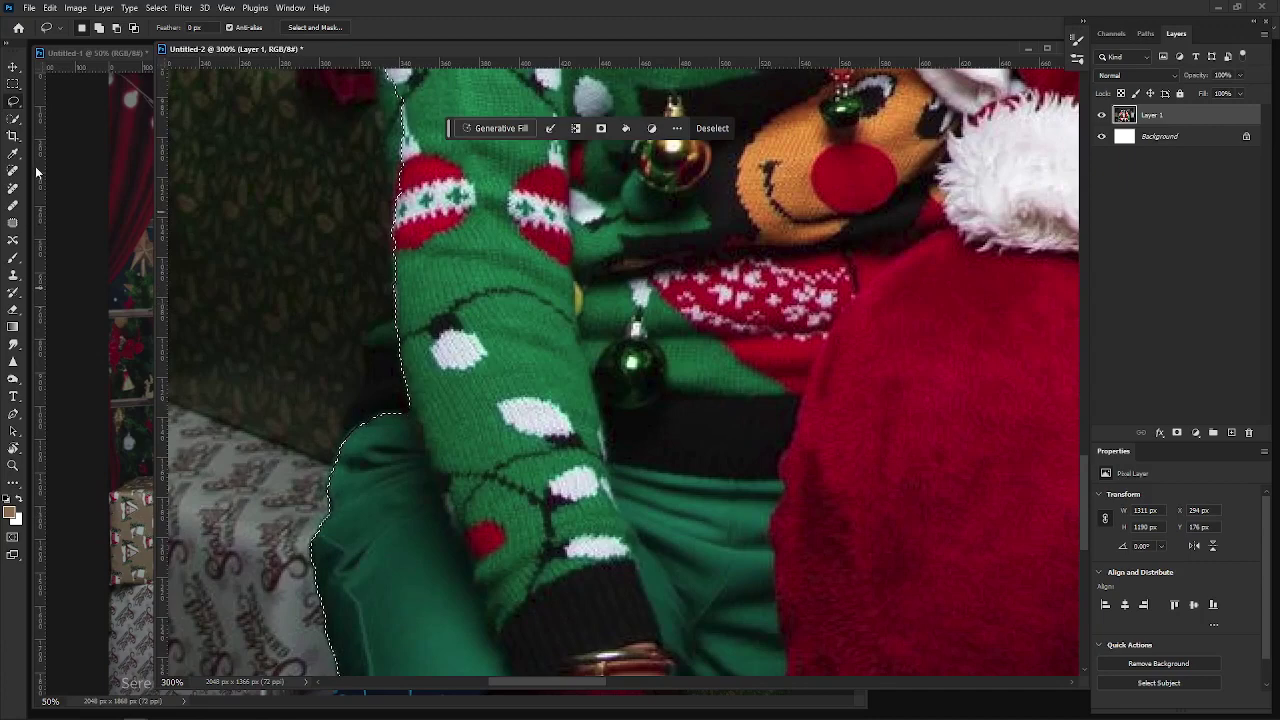
{"action": "left_click", "coordinate": [12, 121]}
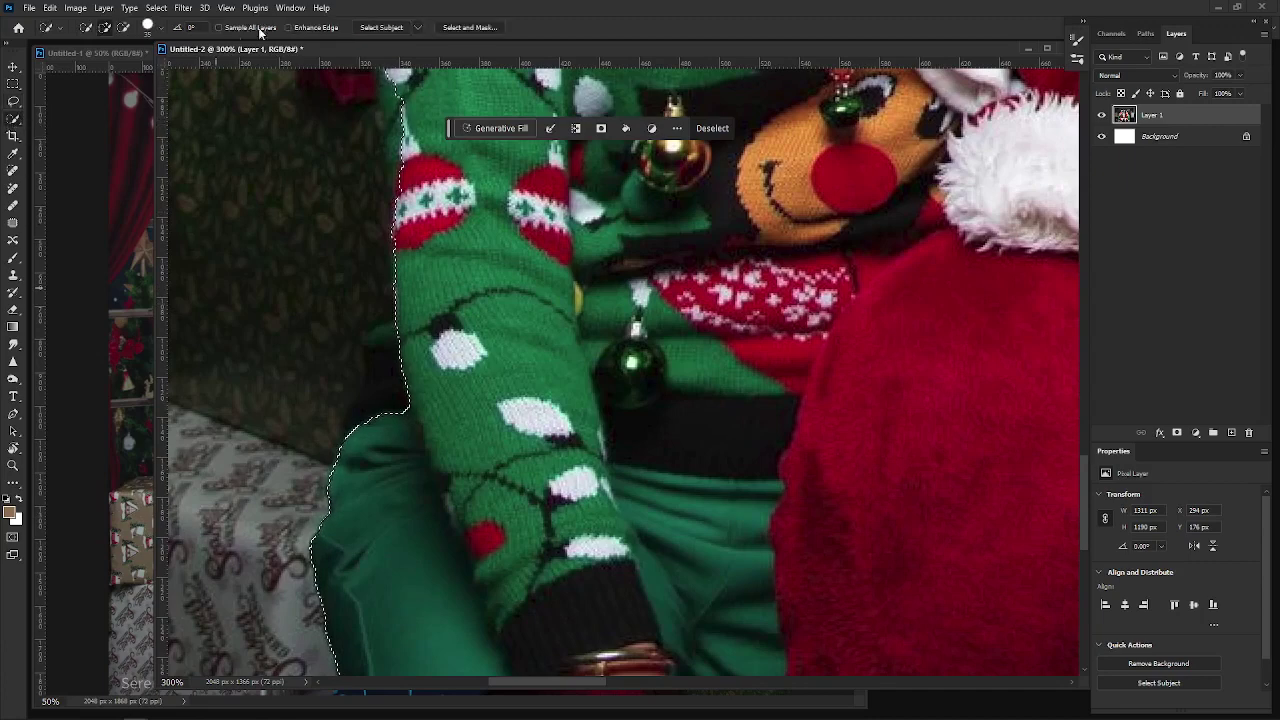
{"action": "key", "text": "bracketleft"}
{"action": "key", "text": "bracketleft"}
{"action": "key", "text": "bracketleft"}
{"action": "key", "text": "bracketleft"}
{"action": "key", "text": "bracketleft"}
{"action": "key", "text": "bracketleft"}
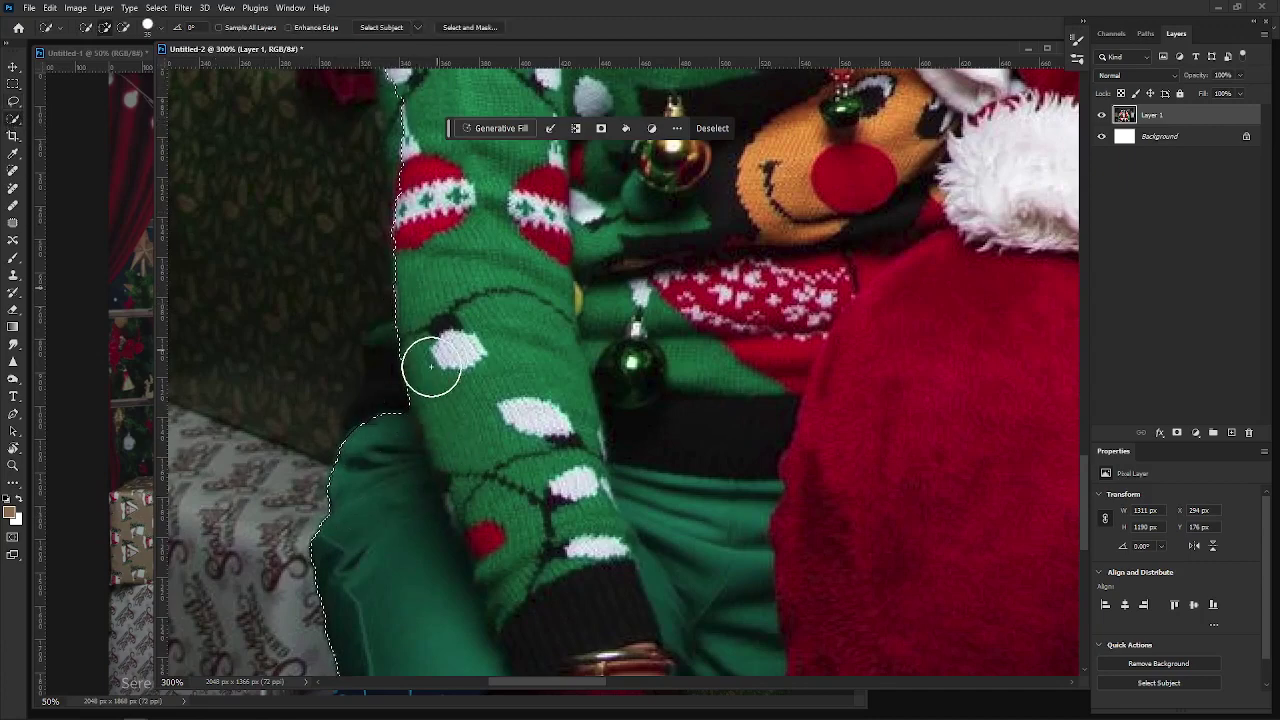
{"action": "mouse_move", "coordinate": [377, 411]}
{"action": "left_mouse_down"}
{"action": "mouse_move", "coordinate": [391, 346]}
{"action": "mouse_move", "coordinate": [411, 326]}
{"action": "mouse_move", "coordinate": [382, 341]}
{"action": "left_mouse_up"}
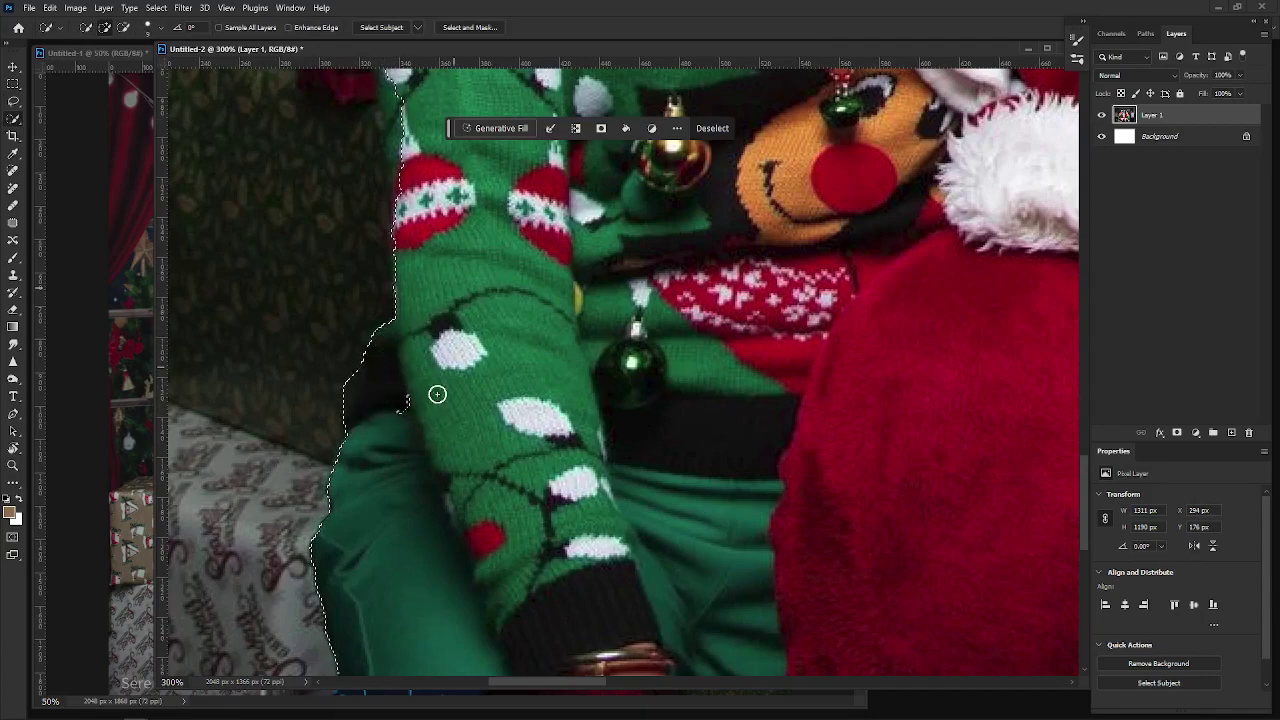
Try to extend the selection along the green sleeve's outer edge with Quick Selection, and undo the stroke.
{"action": "scroll", "coordinate": [440, 370], "scroll_direction": "up", "scroll_amount": 5}
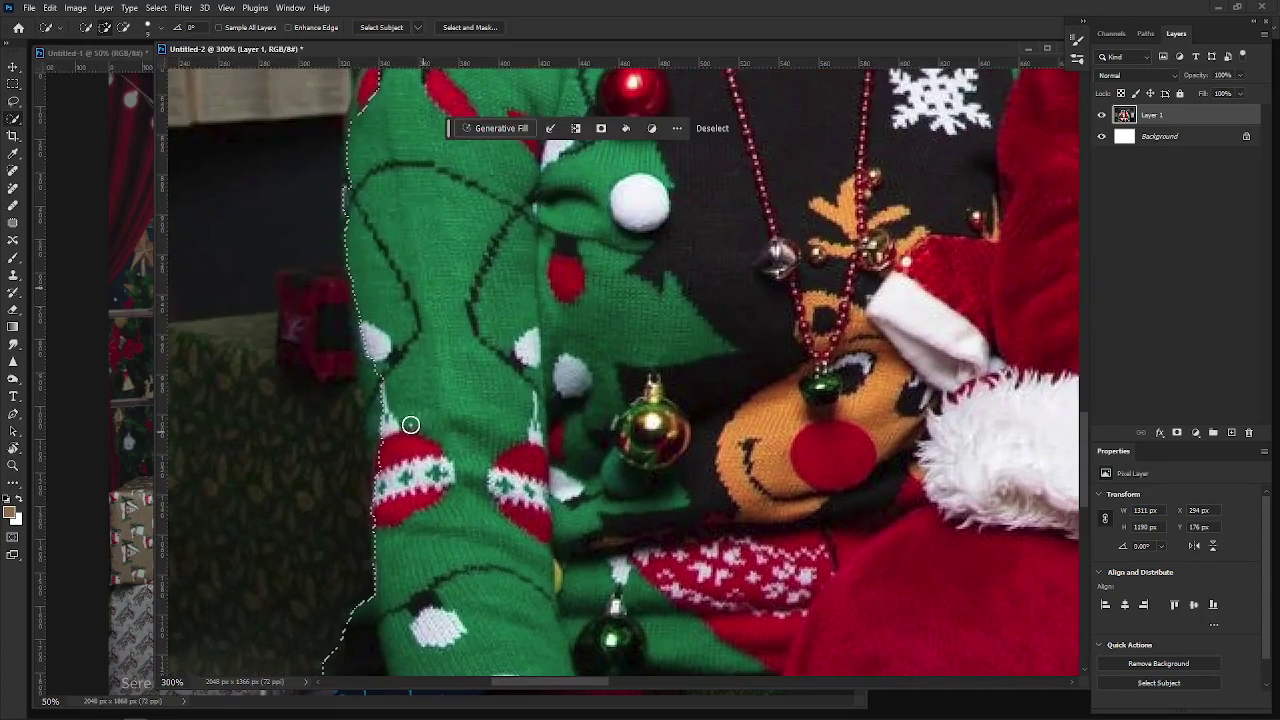
{"action": "mouse_move", "coordinate": [379, 400]}
{"action": "left_mouse_down"}
{"action": "mouse_move", "coordinate": [357, 289]}
{"action": "mouse_move", "coordinate": [354, 151]}
{"action": "left_mouse_up"}
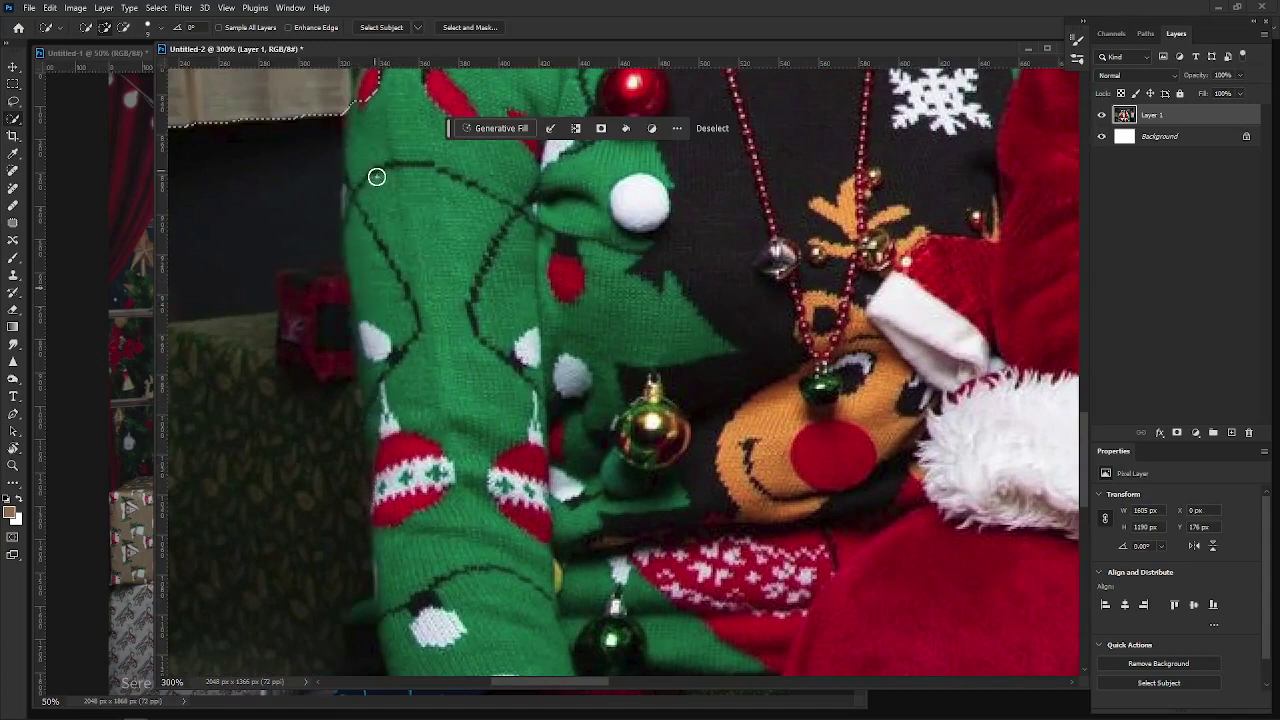
{"action": "key", "text": "ctrl+z"}
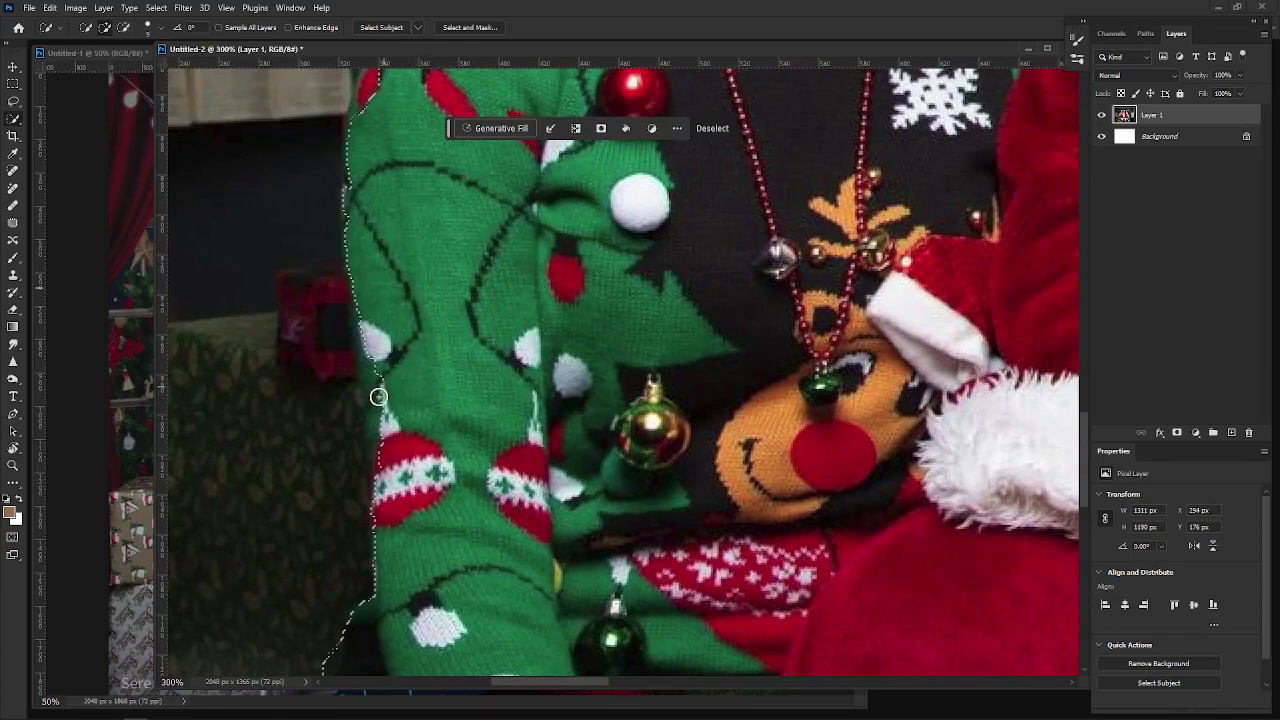
Extend the selection over the green sleeve's outer edge, brushing beside the knitted ornament and lassoing from the shoulder down.
{"action": "left_click_drag", "start_coordinate": [380, 423], "coordinate": [383, 517]}
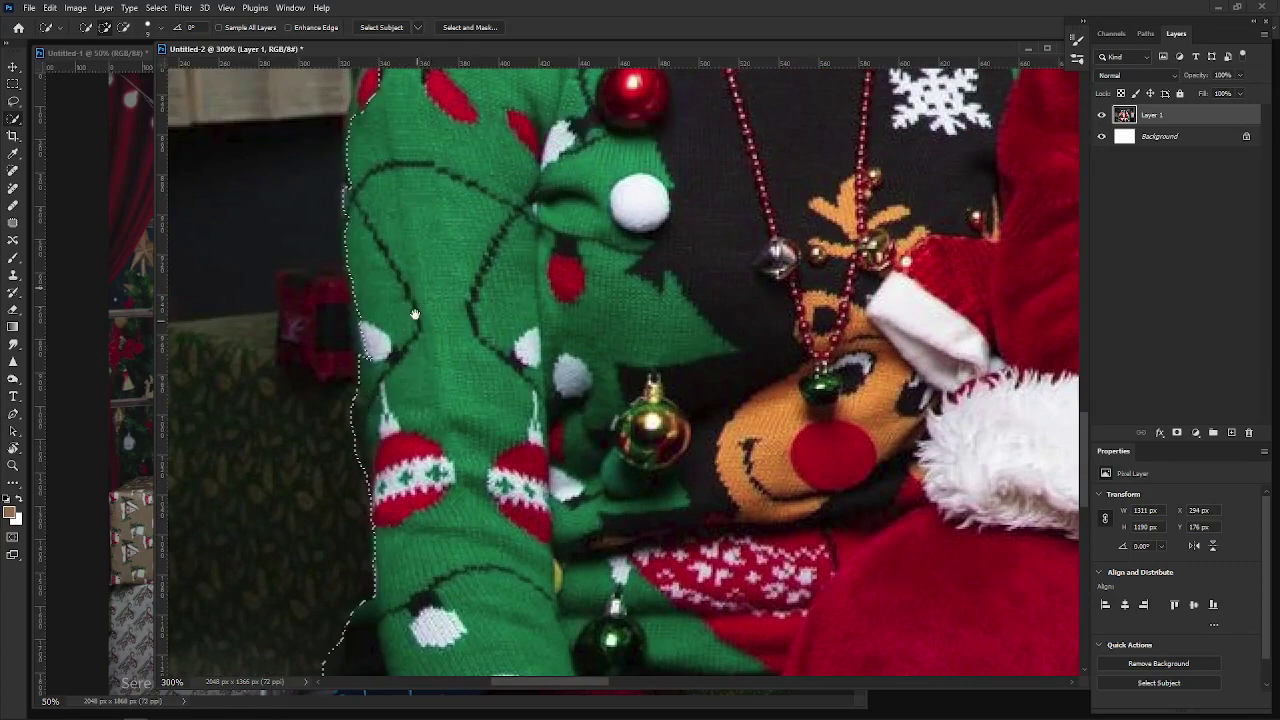
{"action": "scroll", "coordinate": [426, 350], "scroll_direction": "up", "scroll_amount": 4}
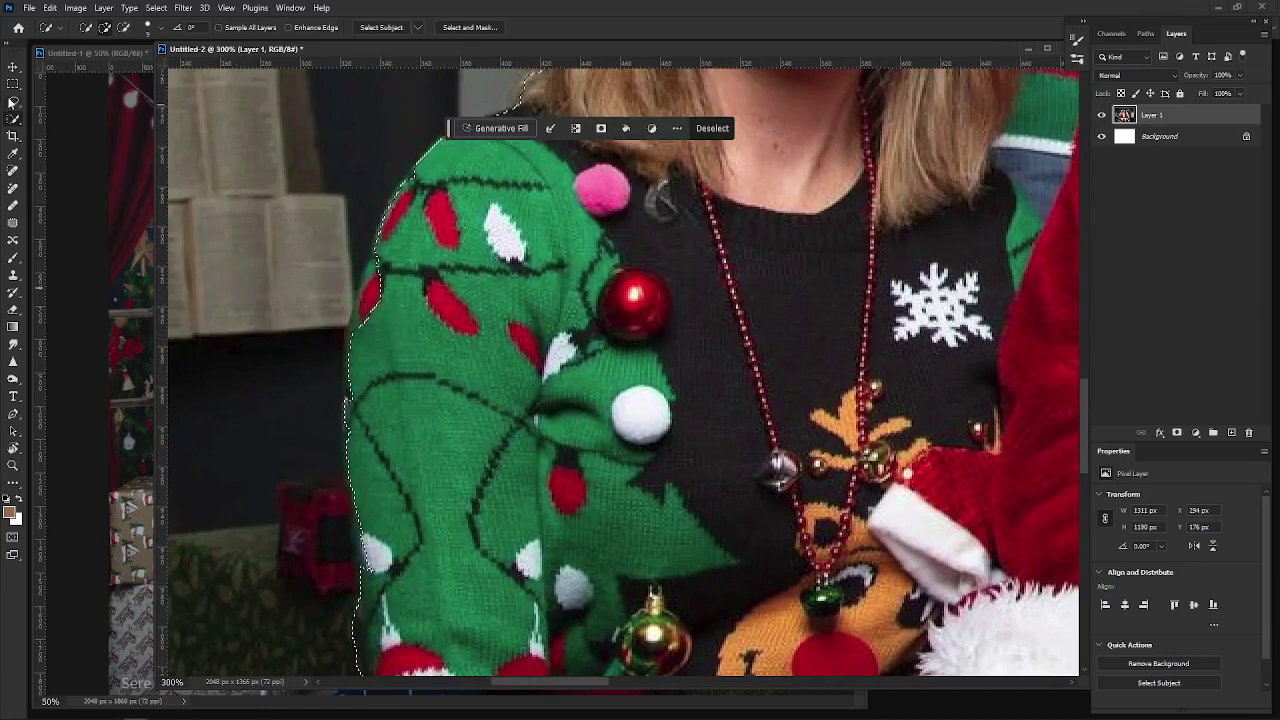
{"action": "key", "text": "l"}
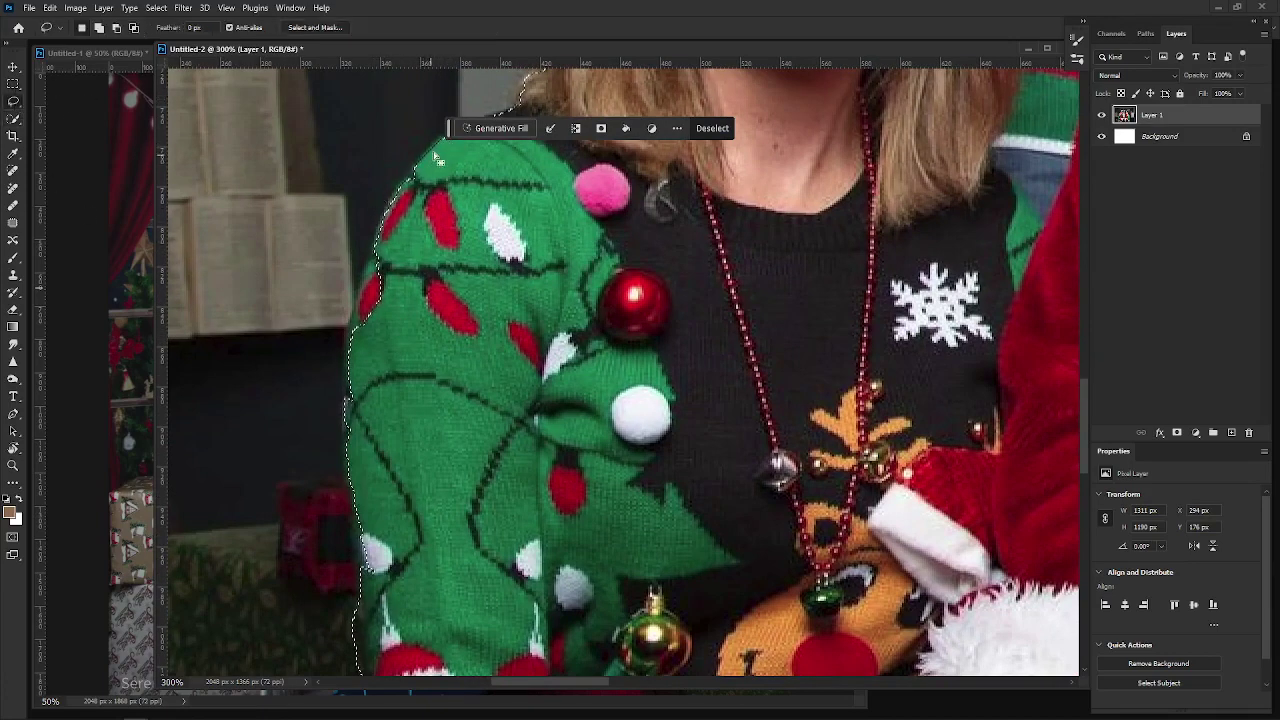
{"action": "mouse_move", "coordinate": [450, 140]}
{"action": "left_mouse_down"}
{"action": "mouse_move", "coordinate": [393, 198]}
{"action": "mouse_move", "coordinate": [365, 256]}
{"action": "mouse_move", "coordinate": [338, 374]}
{"action": "mouse_move", "coordinate": [370, 566]}
{"action": "left_mouse_up"}
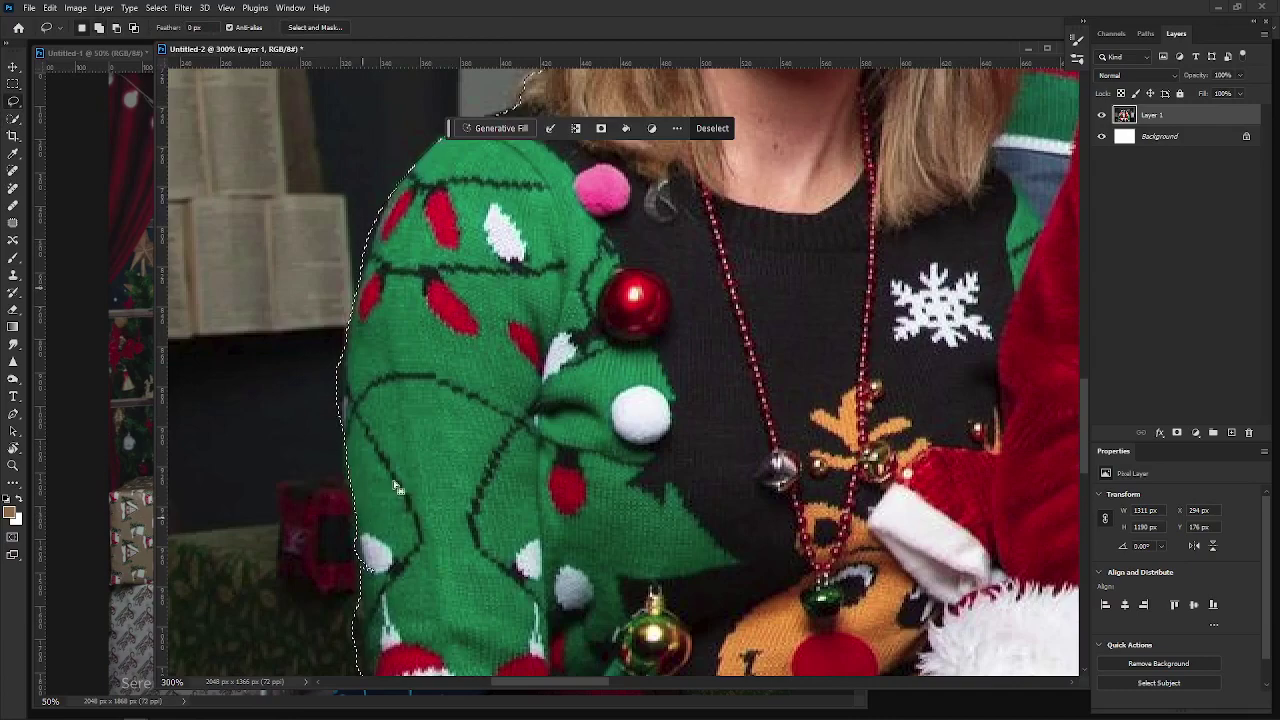
Refine the selection with the Lasso along the seated woman's green sleeve and over the top of her shoulder.
{"action": "scroll", "coordinate": [414, 257], "scroll_direction": "down", "scroll_amount": 5}
{"action": "scroll", "coordinate": [436, 270], "scroll_direction": "down", "scroll_amount": 5}
{"action": "scroll", "coordinate": [437, 272], "scroll_direction": "up", "scroll_amount": 1}
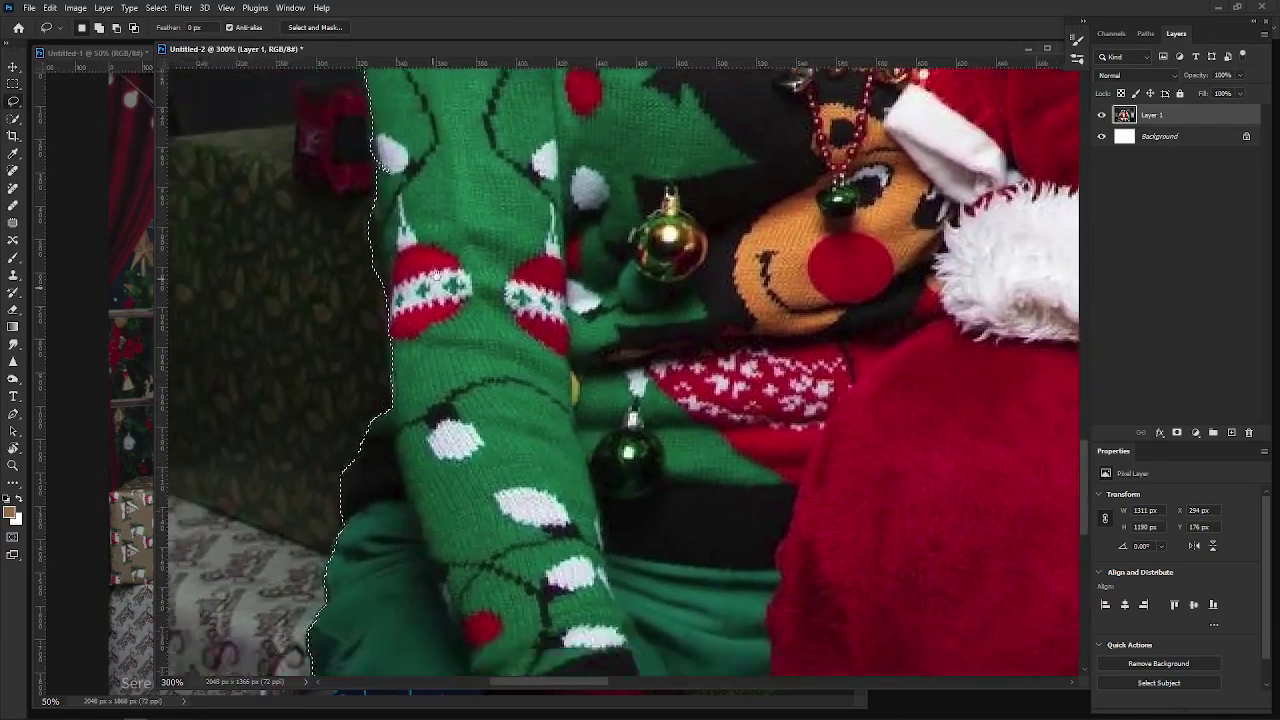
{"action": "scroll", "coordinate": [437, 272], "scroll_direction": "up", "scroll_amount": 2}
{"action": "mouse_move", "coordinate": [393, 378]}
{"action": "left_mouse_down"}
{"action": "mouse_move", "coordinate": [367, 470]}
{"action": "mouse_move", "coordinate": [400, 502]}
{"action": "left_mouse_up"}
{"action": "scroll", "coordinate": [491, 258], "scroll_direction": "up", "scroll_amount": 10}
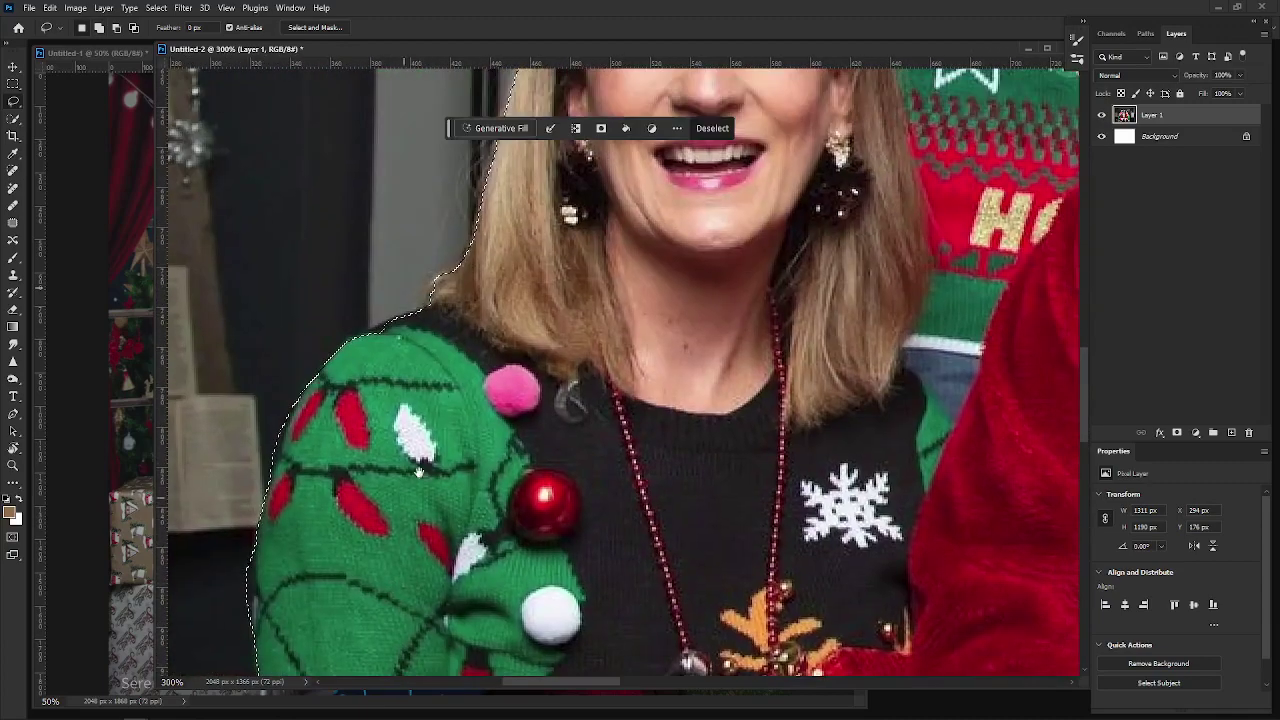
{"action": "scroll", "coordinate": [365, 408], "scroll_direction": "up", "scroll_amount": 2}
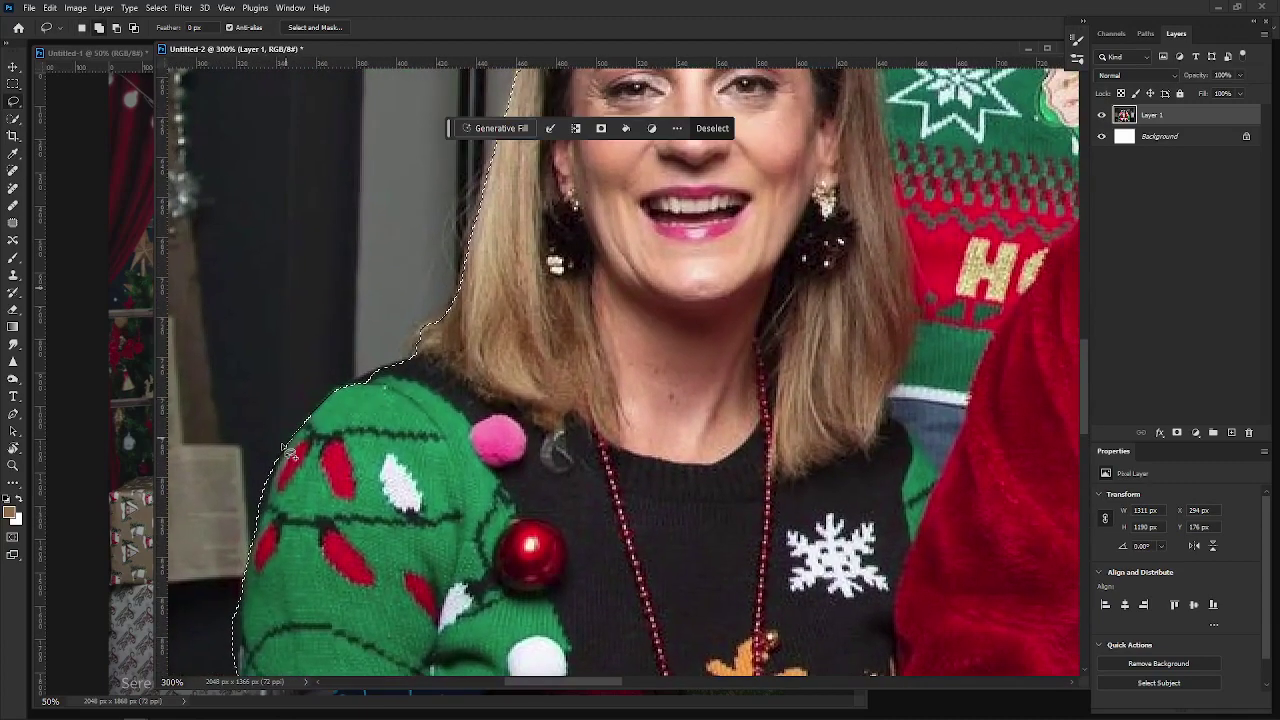
{"action": "mouse_move", "coordinate": [290, 452]}
{"action": "left_mouse_down"}
{"action": "mouse_move", "coordinate": [361, 375]}
{"action": "mouse_move", "coordinate": [440, 350]}
{"action": "left_mouse_up"}
{"action": "mouse_move", "coordinate": [321, 410]}
{"action": "left_mouse_down"}
{"action": "mouse_move", "coordinate": [360, 371]}
{"action": "mouse_move", "coordinate": [448, 356]}
{"action": "mouse_move", "coordinate": [456, 390]}
{"action": "mouse_move", "coordinate": [380, 463]}
{"action": "mouse_move", "coordinate": [388, 450]}
{"action": "left_mouse_up"}
Add the outer edge of the seated woman's hair to the selection with the Lasso, from her shoulder up to her crown.
{"action": "left_click_drag", "start_coordinate": [313, 521], "coordinate": [330, 511]}
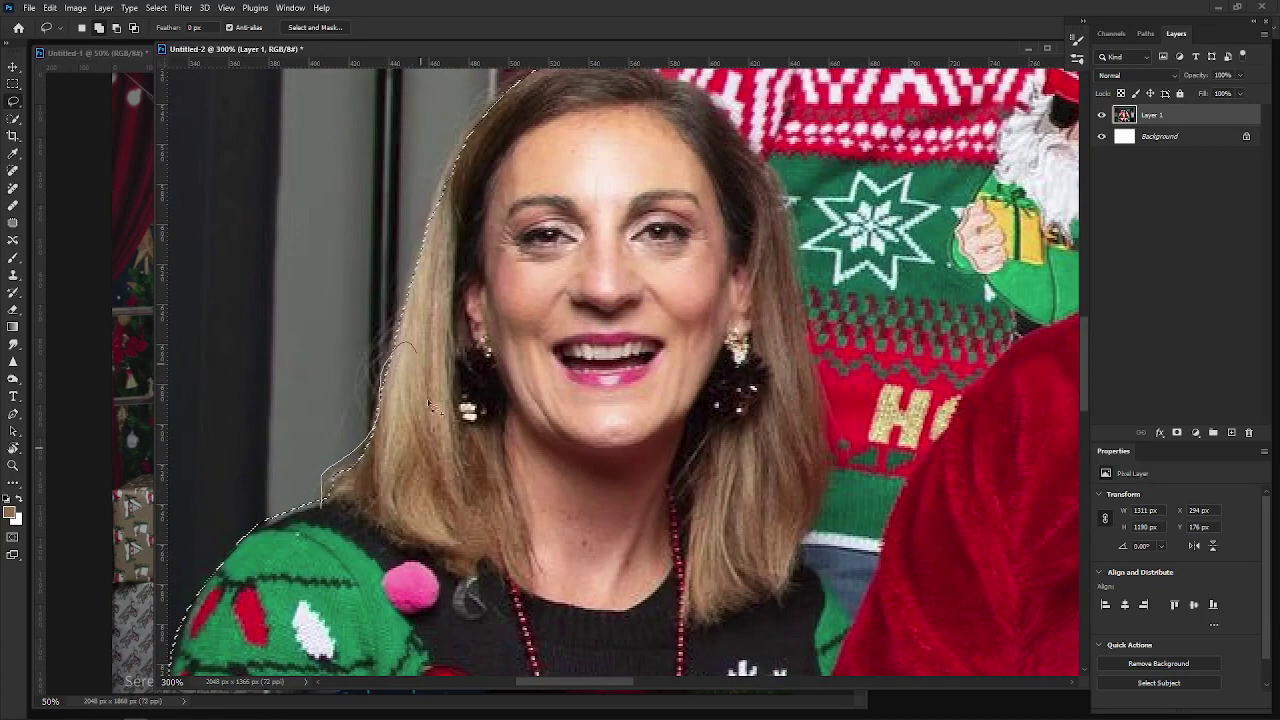
{"action": "left_click_drag", "start_coordinate": [429, 404], "coordinate": [456, 391]}
{"action": "left_click_drag", "start_coordinate": [462, 282], "coordinate": [437, 457]}
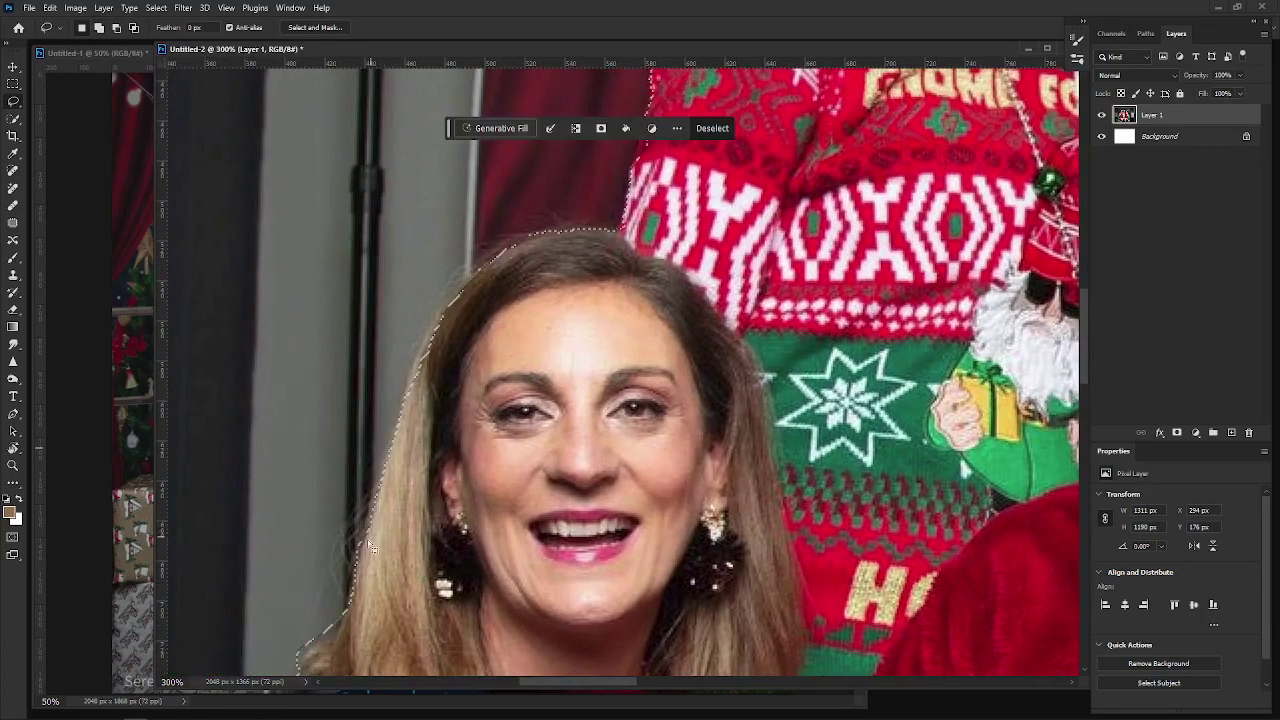
{"action": "left_click_drag", "start_coordinate": [362, 543], "coordinate": [378, 493]}
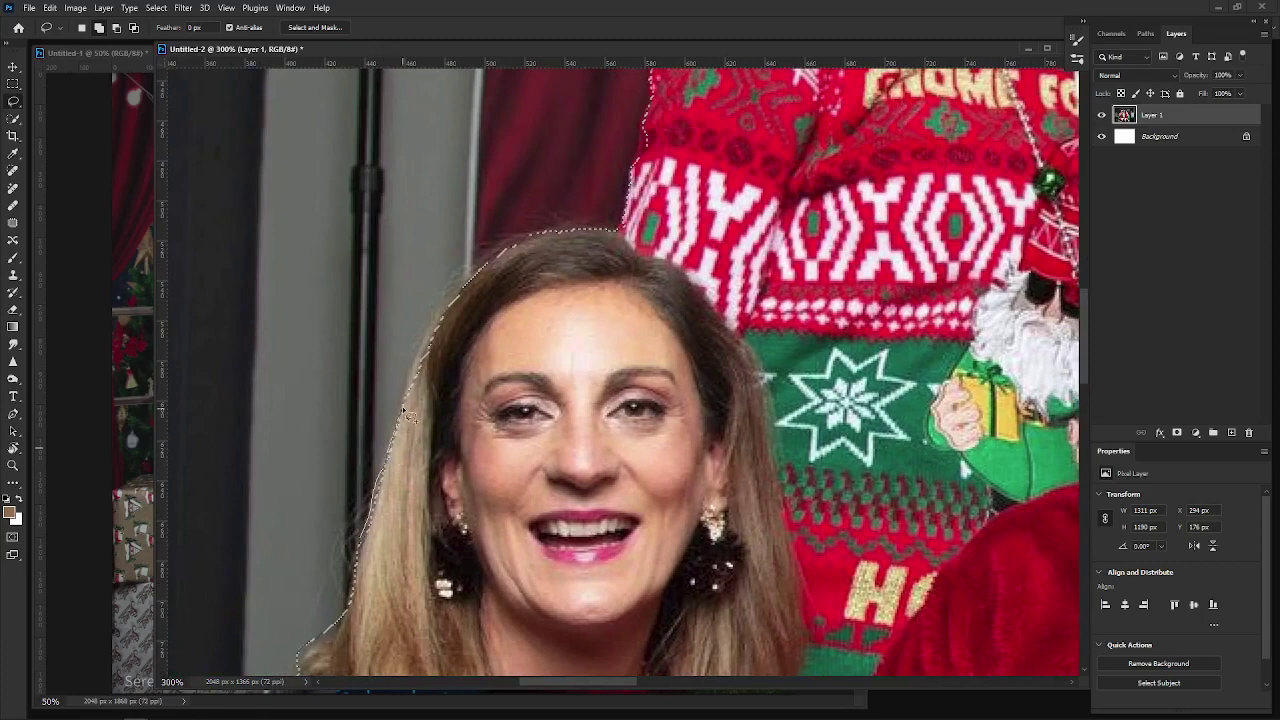
{"action": "mouse_move", "coordinate": [446, 297]}
{"action": "left_mouse_down"}
{"action": "mouse_move", "coordinate": [521, 239]}
{"action": "mouse_move", "coordinate": [597, 237]}
{"action": "mouse_move", "coordinate": [547, 380]}
{"action": "left_mouse_up"}
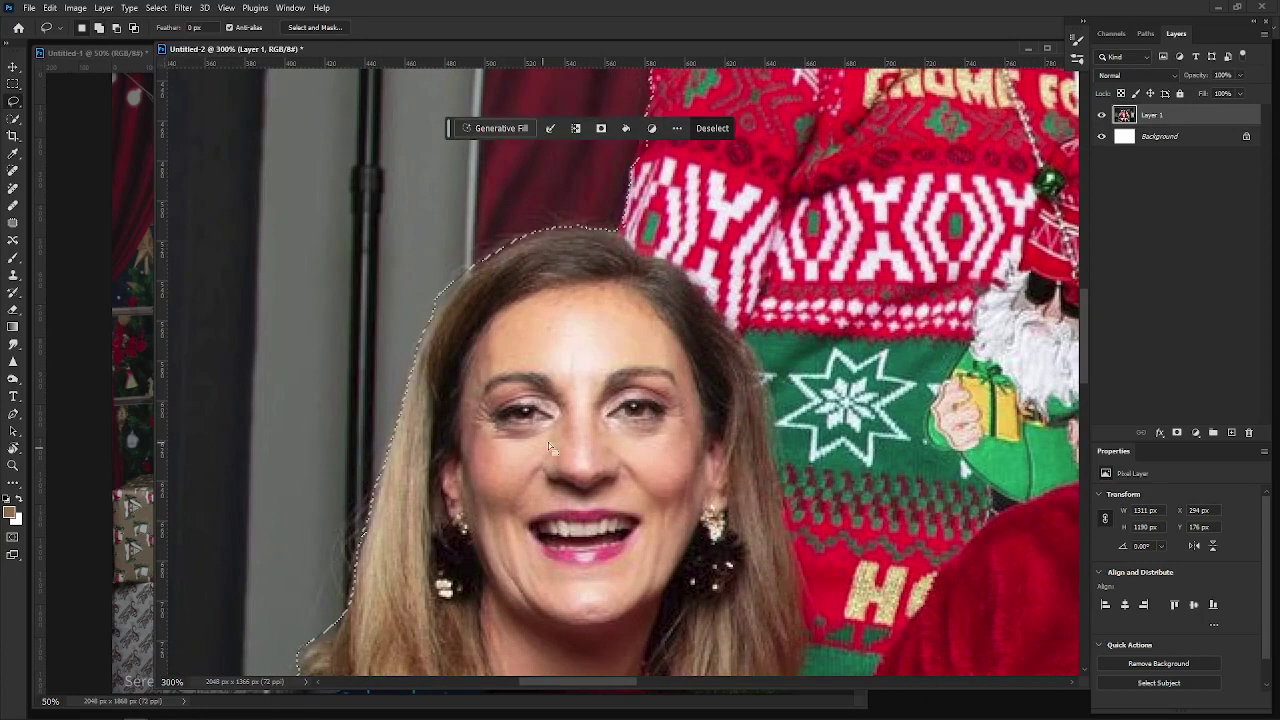
Add the outer sleeve and shoulder edge of the blonde woman's red Christmas sweater to the selection with the Lasso.
{"action": "left_click_drag", "start_coordinate": [631, 329], "coordinate": [479, 560]}
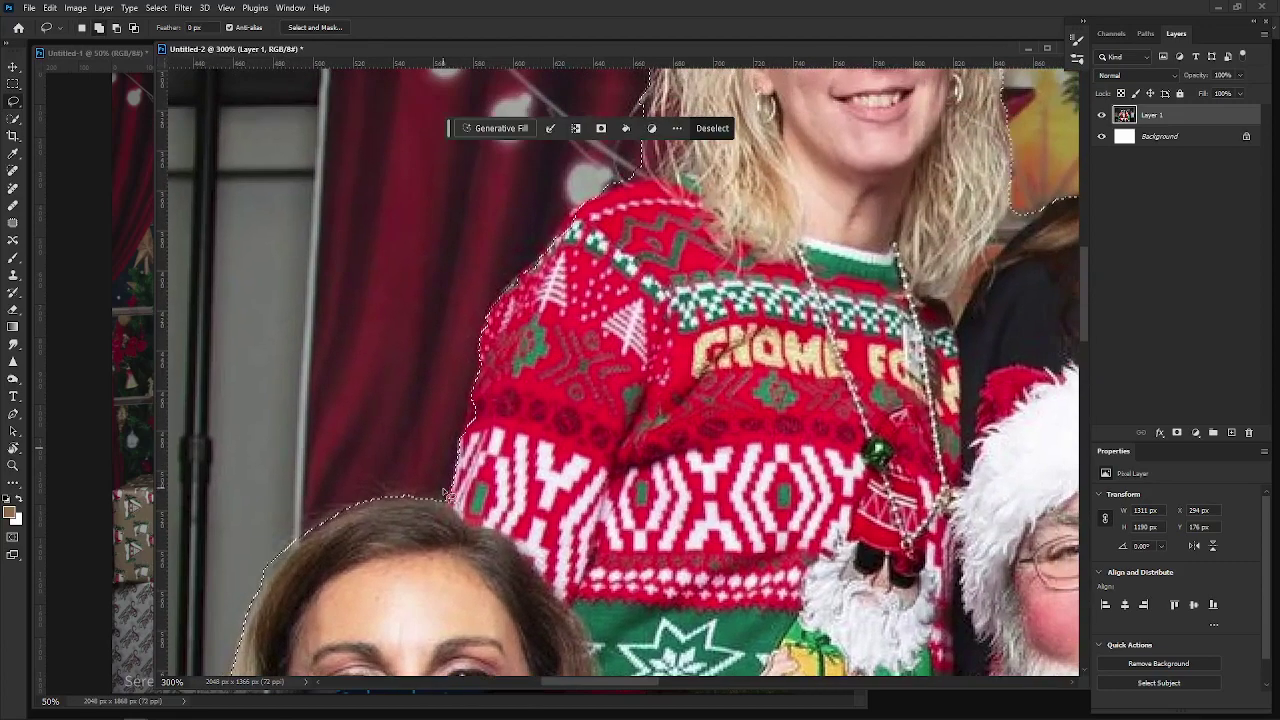
{"action": "mouse_move", "coordinate": [452, 492]}
{"action": "left_mouse_down"}
{"action": "mouse_move", "coordinate": [489, 336]}
{"action": "mouse_move", "coordinate": [546, 262]}
{"action": "left_mouse_up"}
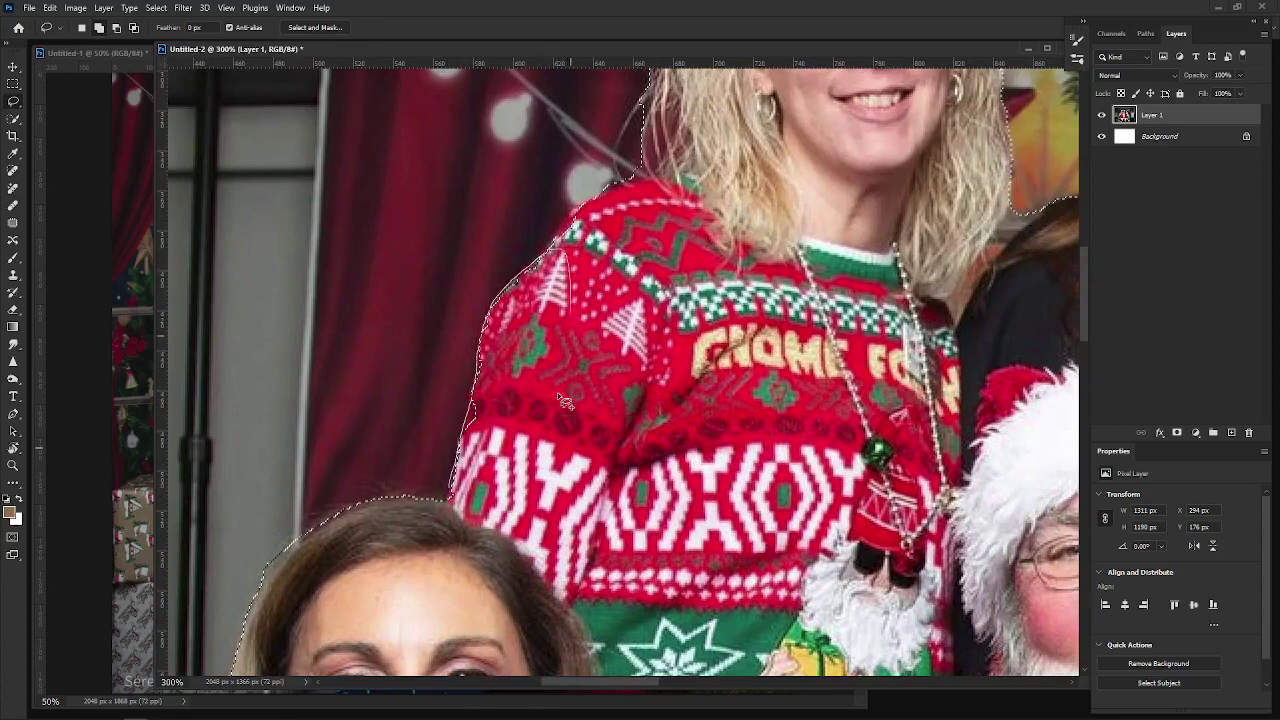
{"action": "left_click_drag", "start_coordinate": [557, 392], "coordinate": [610, 402]}
{"action": "left_click_drag", "start_coordinate": [639, 255], "coordinate": [480, 463]}
{"action": "left_click_drag", "start_coordinate": [385, 472], "coordinate": [388, 470]}
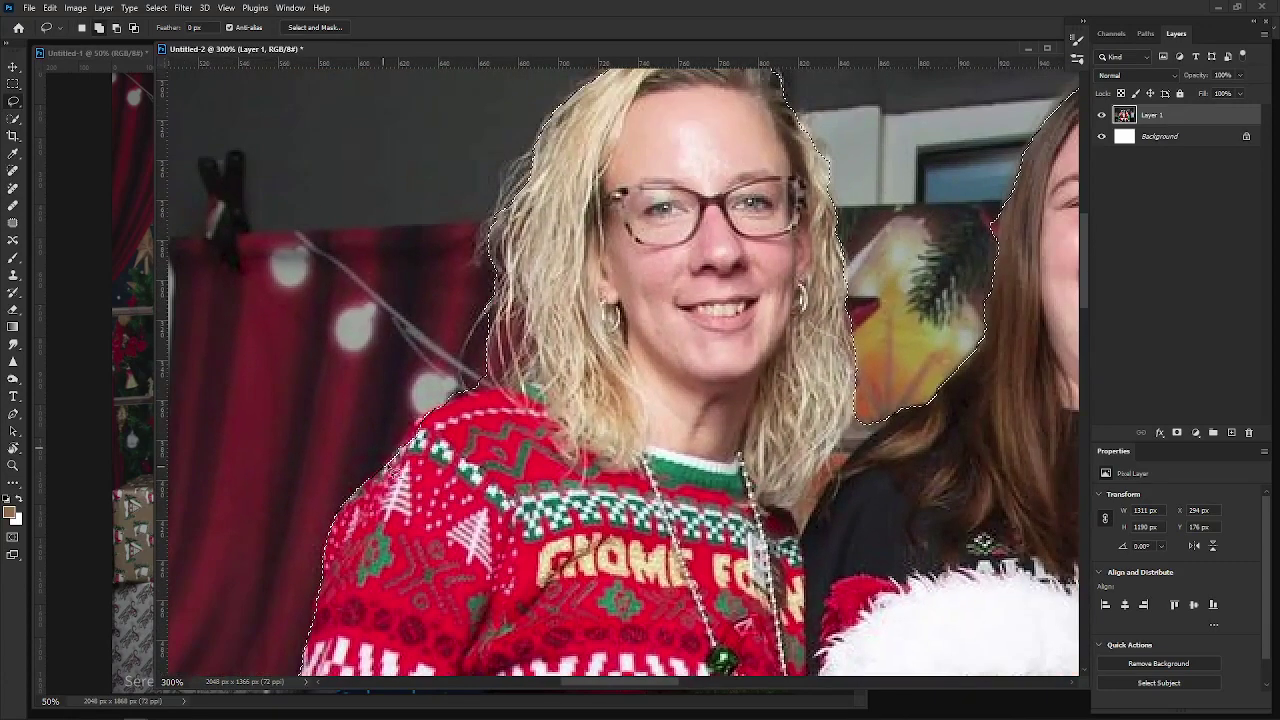
{"action": "mouse_move", "coordinate": [422, 431]}
{"action": "left_mouse_down"}
{"action": "mouse_move", "coordinate": [462, 405]}
{"action": "mouse_move", "coordinate": [470, 465]}
{"action": "left_mouse_up"}
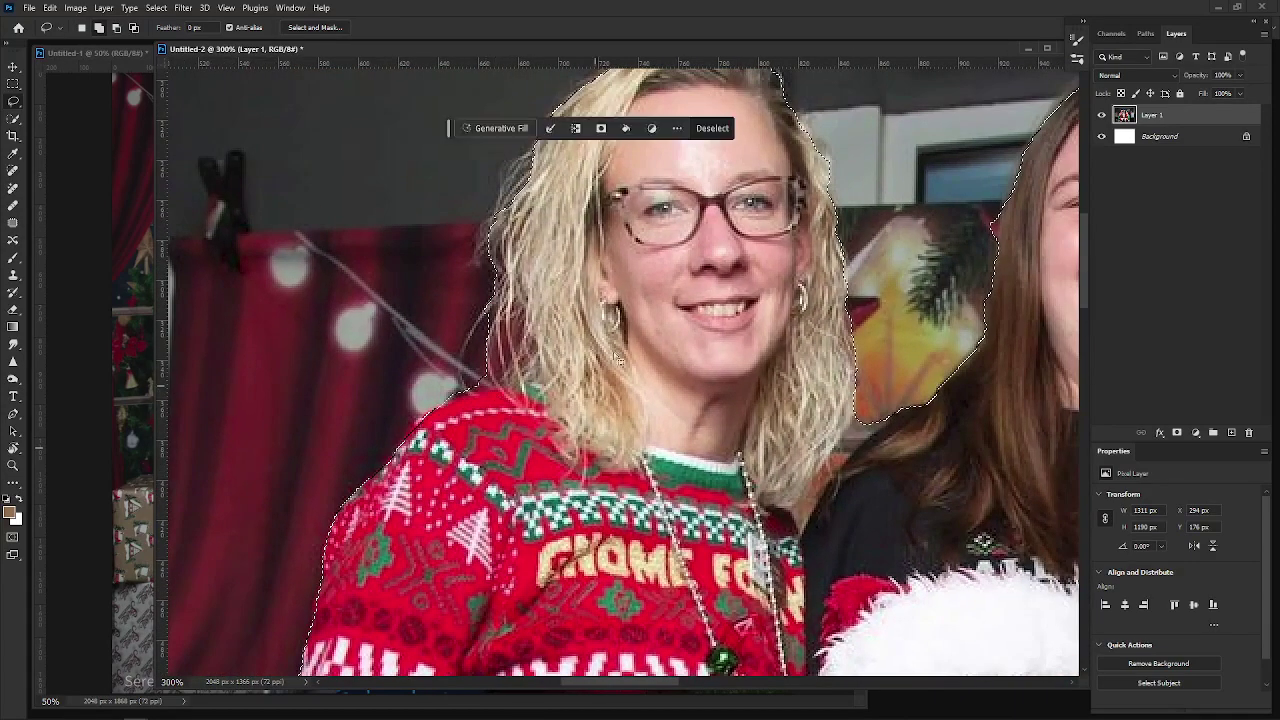
Refine the selection with the Lasso around the top and both sides of the blonde woman's hair.
{"action": "left_click_drag", "start_coordinate": [600, 252], "coordinate": [500, 460]}
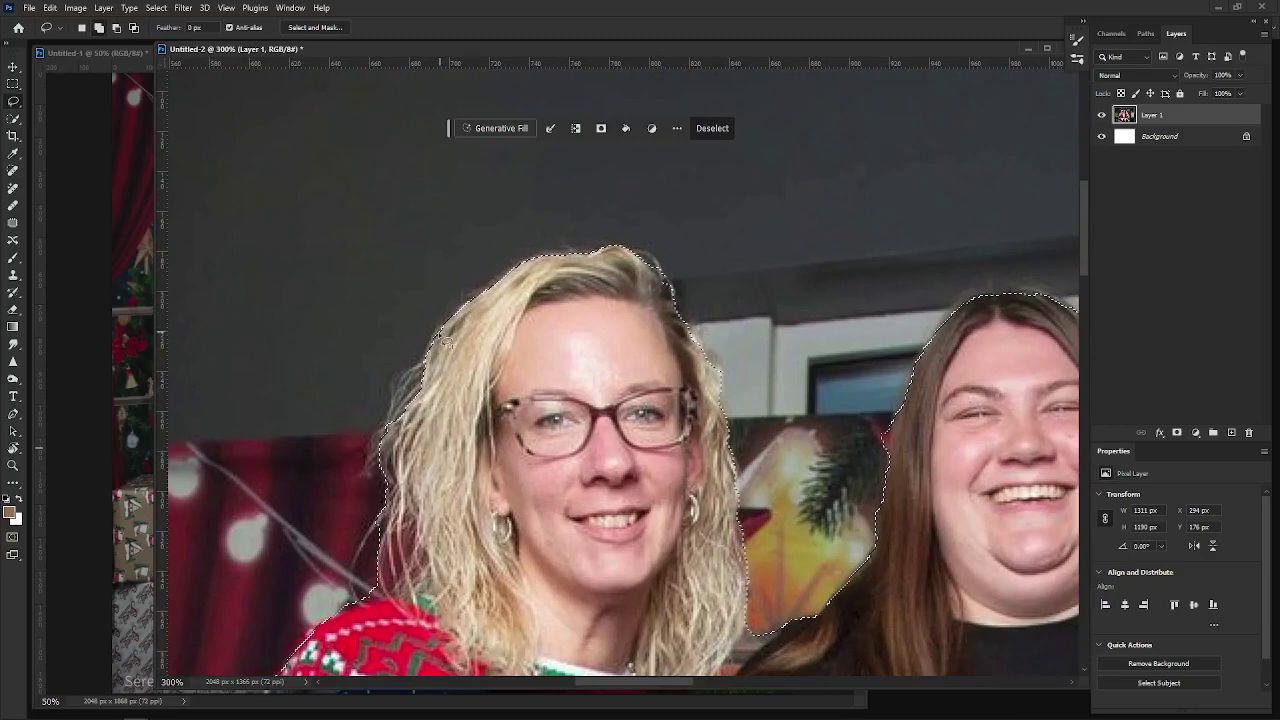
{"action": "mouse_move", "coordinate": [466, 330]}
{"action": "left_mouse_down"}
{"action": "mouse_move", "coordinate": [448, 322]}
{"action": "mouse_move", "coordinate": [500, 296]}
{"action": "left_mouse_up"}
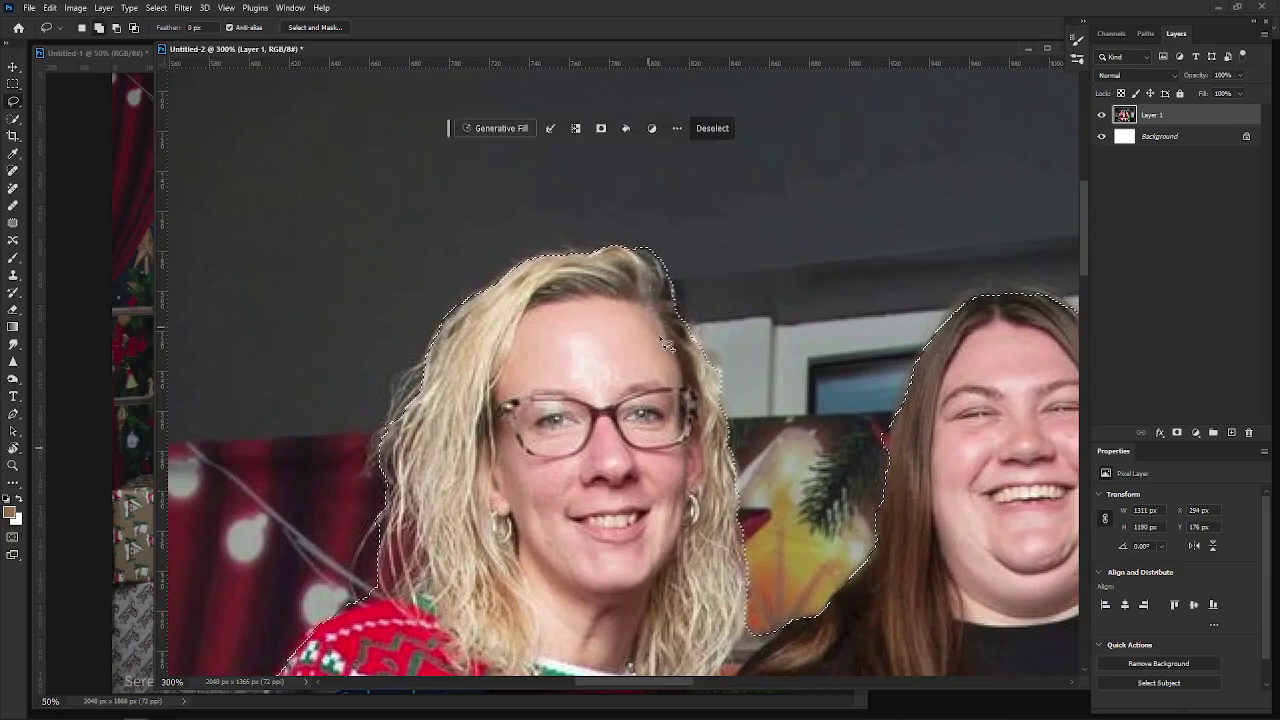
{"action": "left_click_drag", "start_coordinate": [707, 428], "coordinate": [628, 368]}
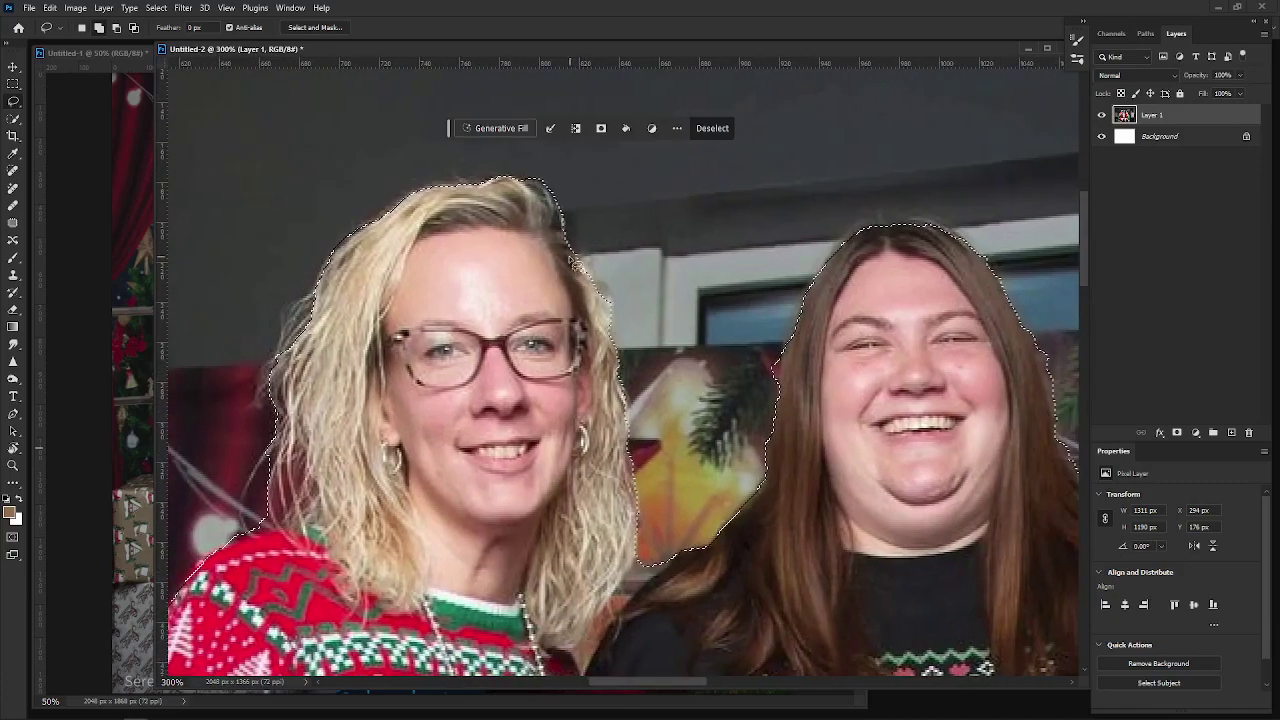
{"action": "left_click_drag", "start_coordinate": [578, 258], "coordinate": [621, 313]}
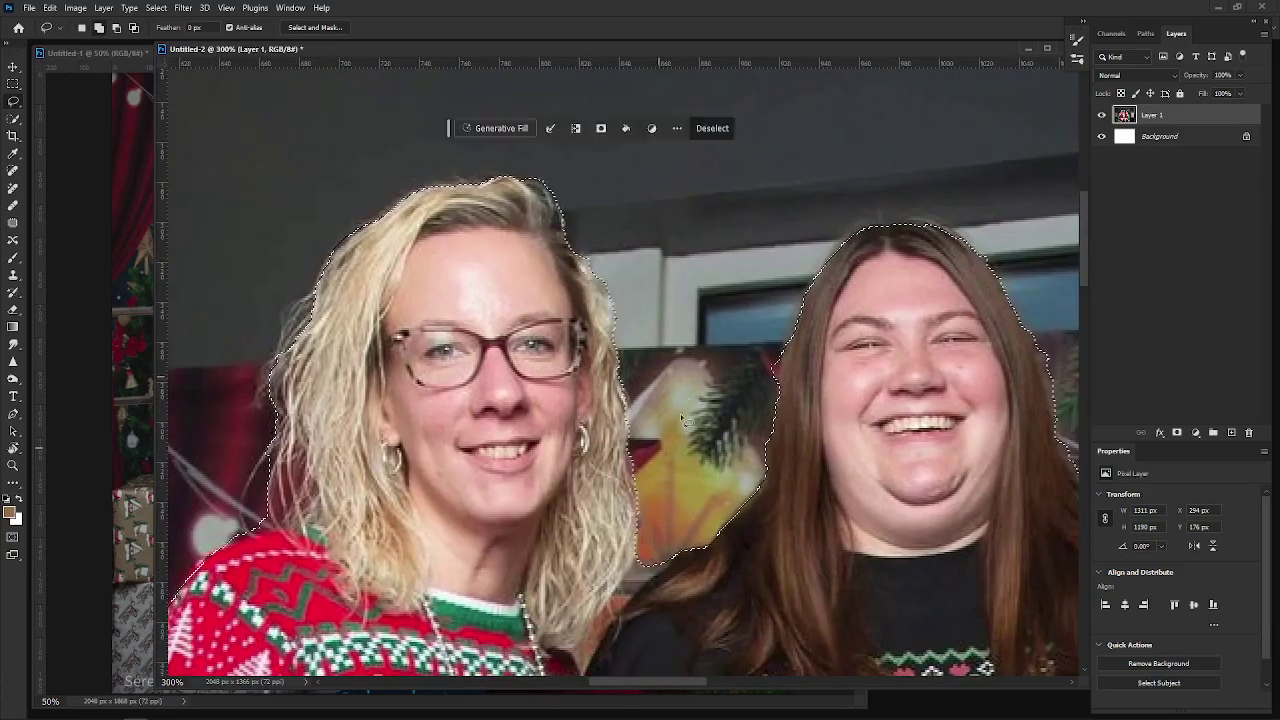
Subtract the background wedge between the blonde woman's hair and the neighbouring woman's black-clad shoulder from the selection.
{"action": "left_click_drag", "start_coordinate": [650, 582], "coordinate": [560, 525]}
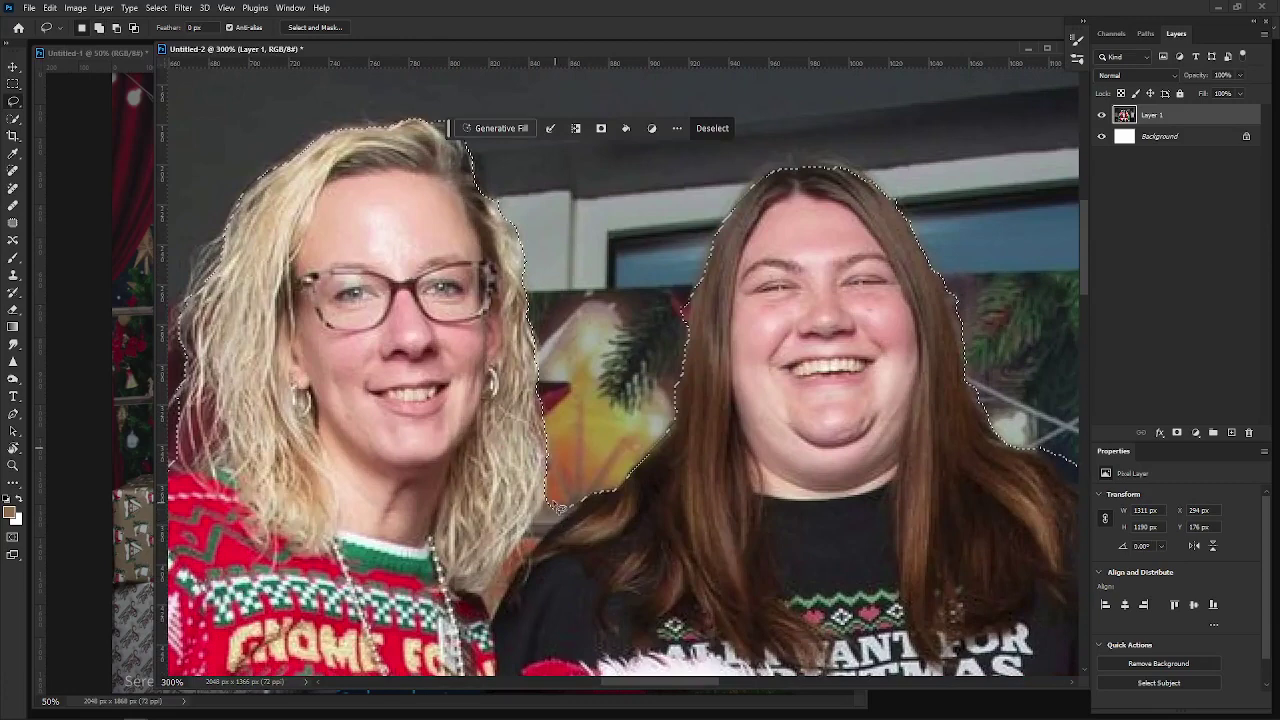
{"action": "mouse_move", "coordinate": [558, 492]}
{"action": "left_mouse_down"}
{"action": "mouse_move", "coordinate": [532, 533]}
{"action": "mouse_move", "coordinate": [541, 547]}
{"action": "mouse_move", "coordinate": [584, 504]}
{"action": "left_mouse_up"}
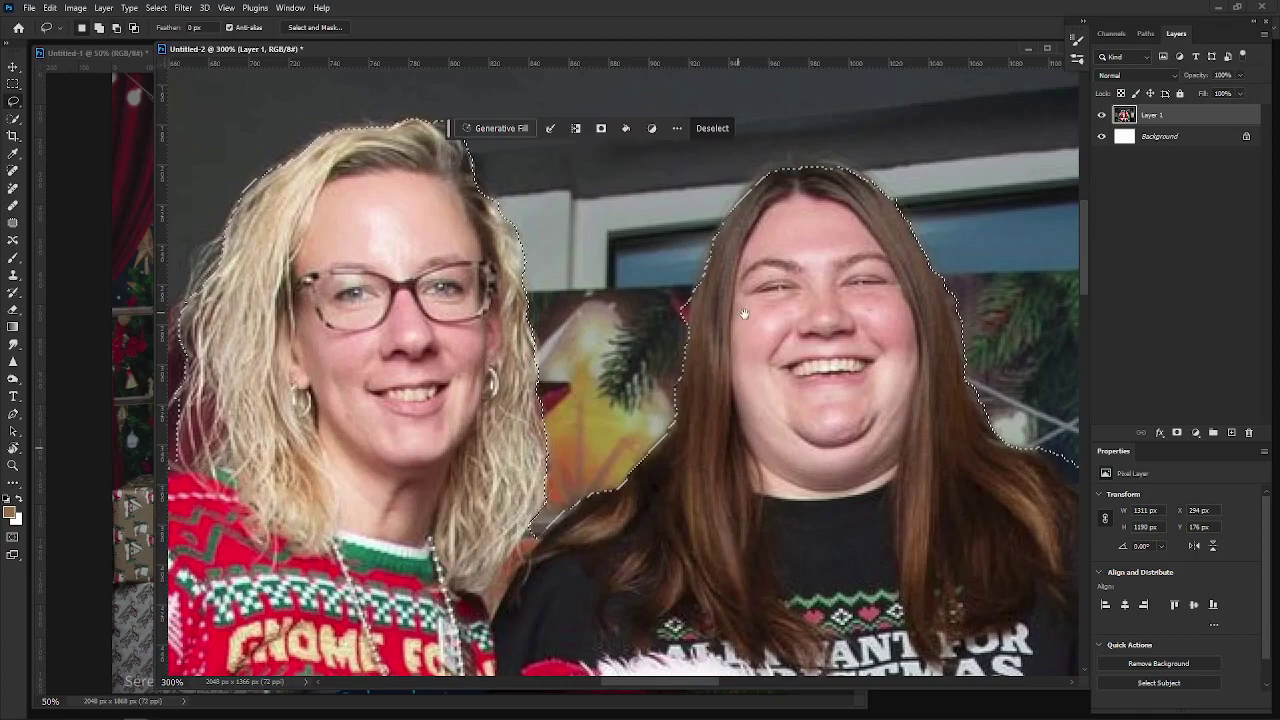
Extend the selection with the Lasso around the crown and outer hair edge of the laughing woman with long brown hair.
{"action": "left_click_drag", "start_coordinate": [743, 313], "coordinate": [666, 445]}
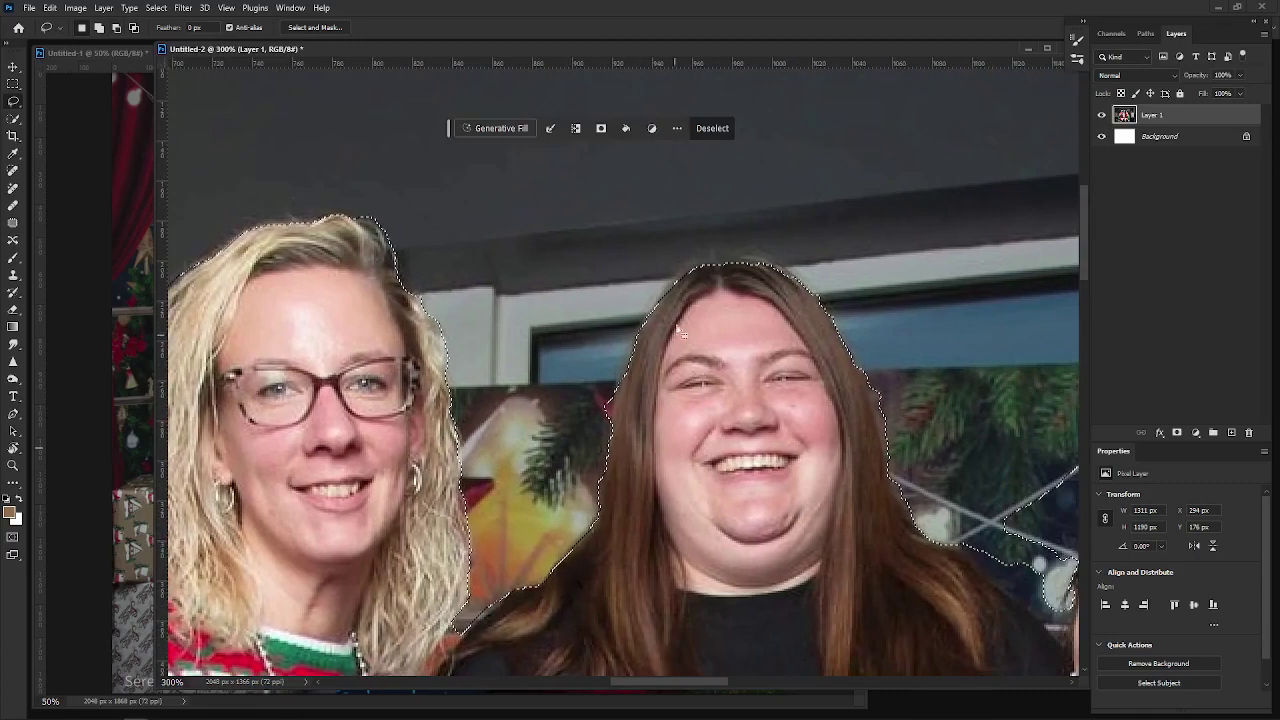
{"action": "mouse_move", "coordinate": [652, 336]}
{"action": "left_mouse_down"}
{"action": "mouse_move", "coordinate": [700, 263]}
{"action": "mouse_move", "coordinate": [781, 273]}
{"action": "mouse_move", "coordinate": [741, 355]}
{"action": "mouse_move", "coordinate": [564, 402]}
{"action": "mouse_move", "coordinate": [500, 293]}
{"action": "left_mouse_up"}
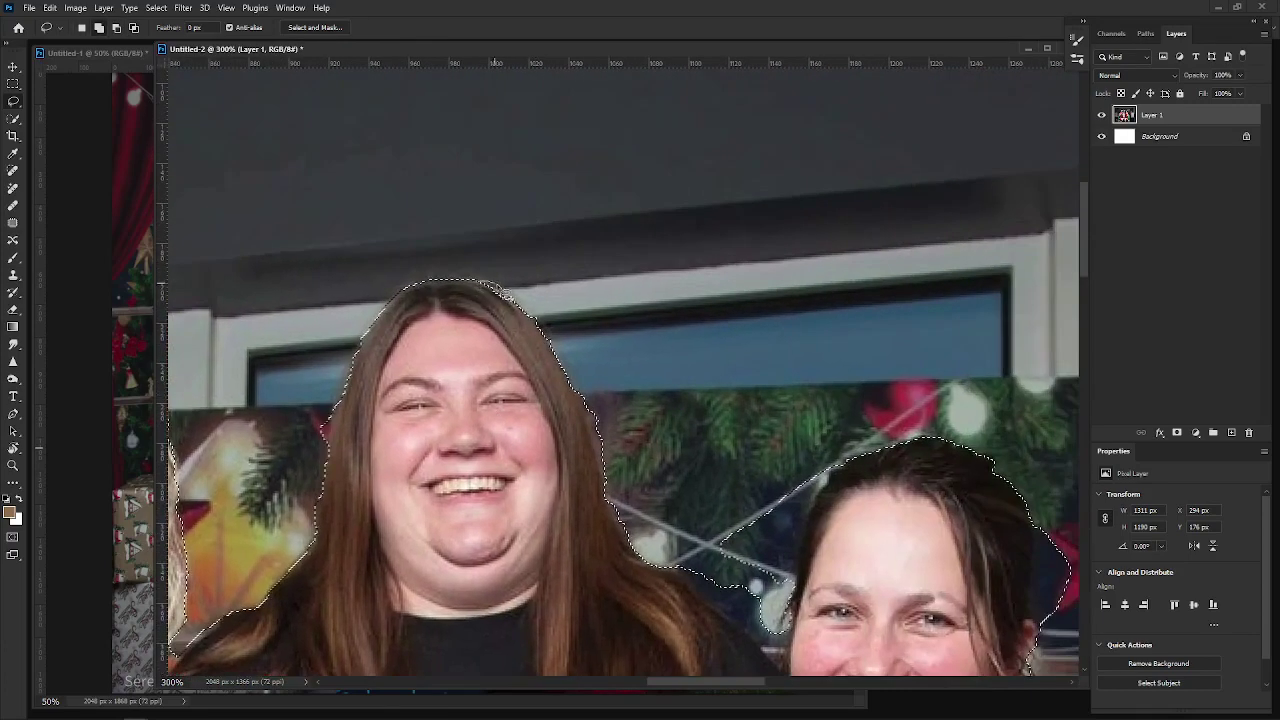
{"action": "mouse_move", "coordinate": [565, 341]}
{"action": "left_mouse_down"}
{"action": "mouse_move", "coordinate": [612, 457]}
{"action": "mouse_move", "coordinate": [624, 530]}
{"action": "mouse_move", "coordinate": [594, 443]}
{"action": "left_mouse_up"}
{"action": "left_click_drag", "start_coordinate": [700, 538], "coordinate": [568, 453]}
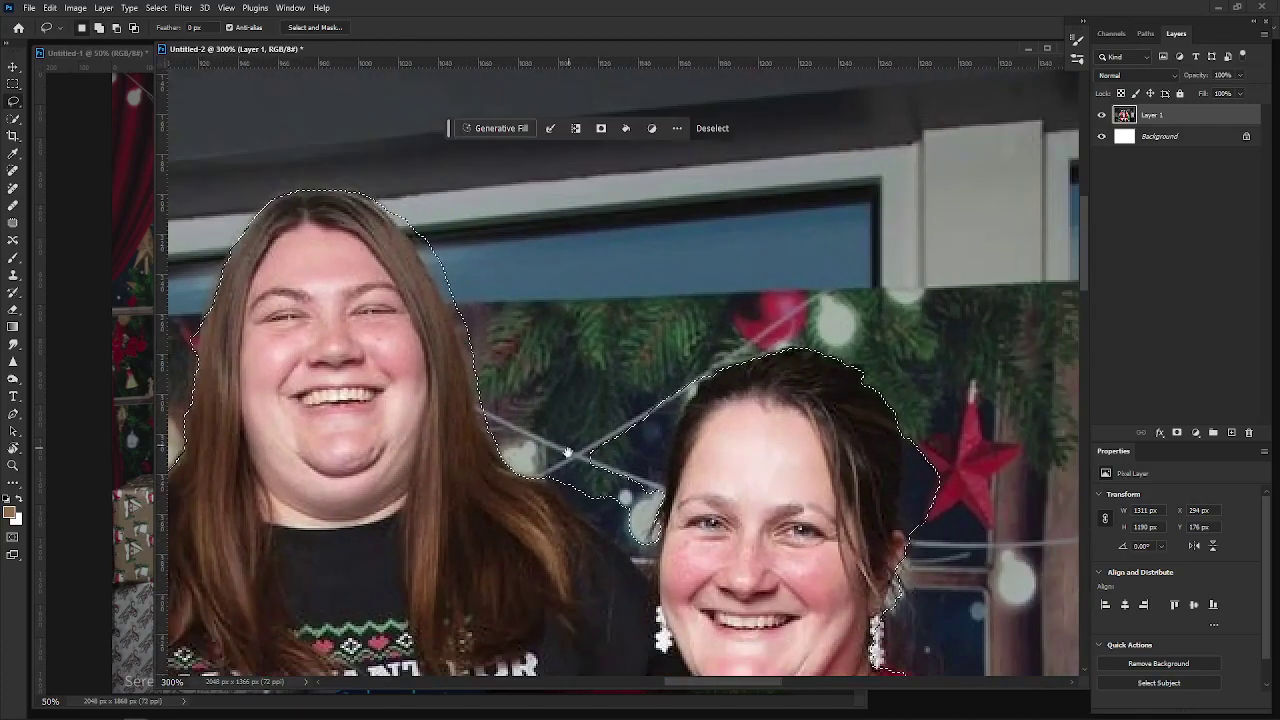
Subtract the string-light background between the laughing woman's shoulder and the head of the woman in the red blouse.
{"action": "left_click_drag", "start_coordinate": [556, 540], "coordinate": [488, 482]}
{"action": "left_click_drag", "start_coordinate": [482, 432], "coordinate": [497, 438]}
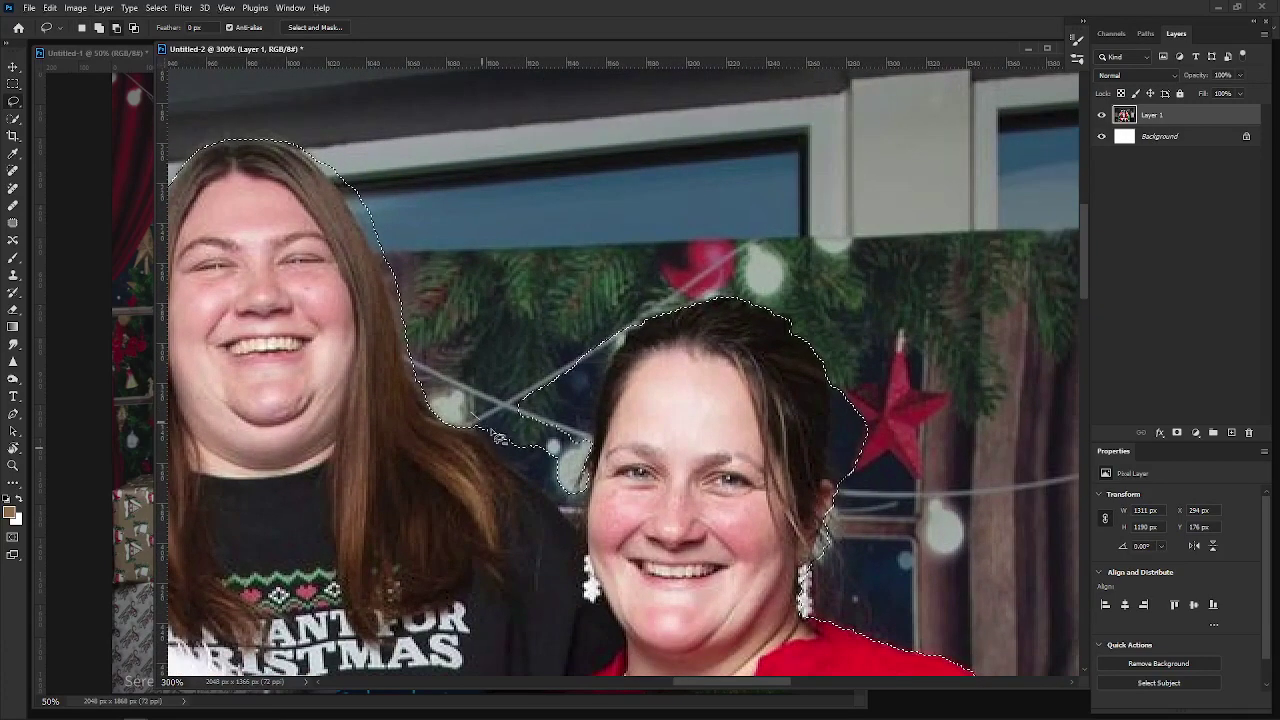
{"action": "left_click_drag", "start_coordinate": [583, 410], "coordinate": [615, 335]}
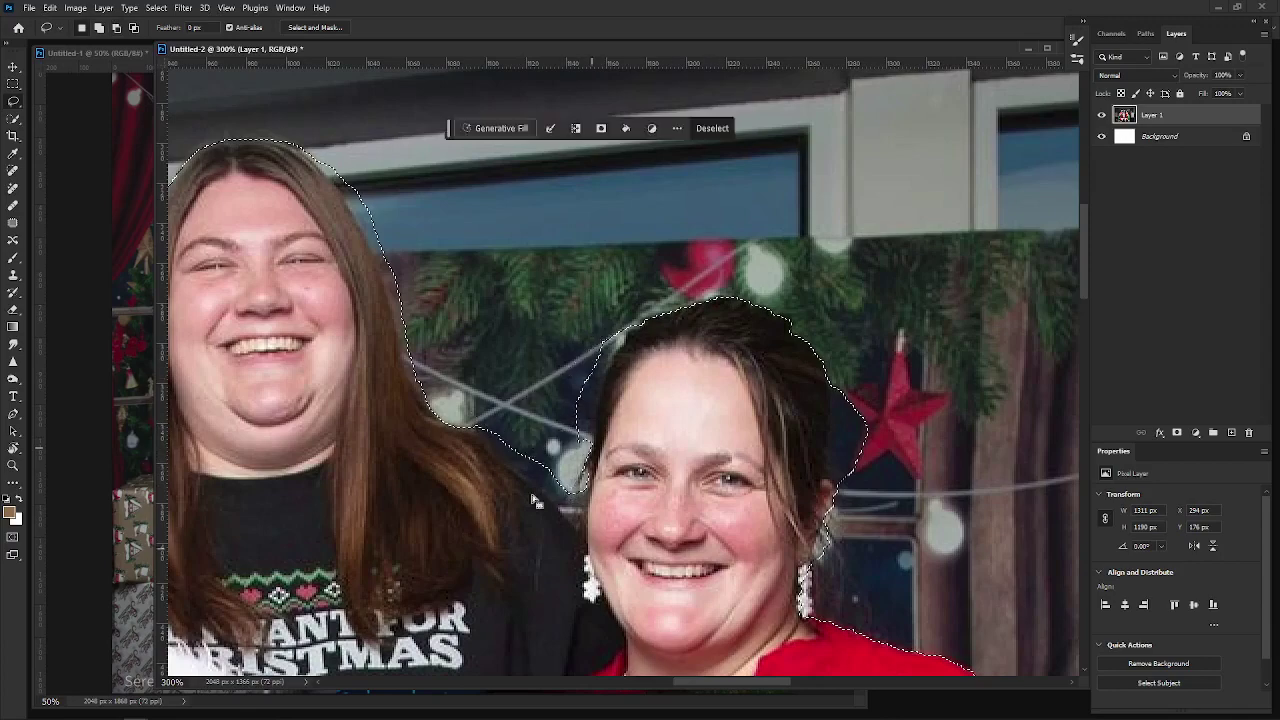
Subtract the background by the red star from the red-bloused woman's hair edge, and add her snowflake earring to the selection.
{"action": "scroll", "coordinate": [545, 370], "scroll_direction": "right", "scroll_amount": 3}
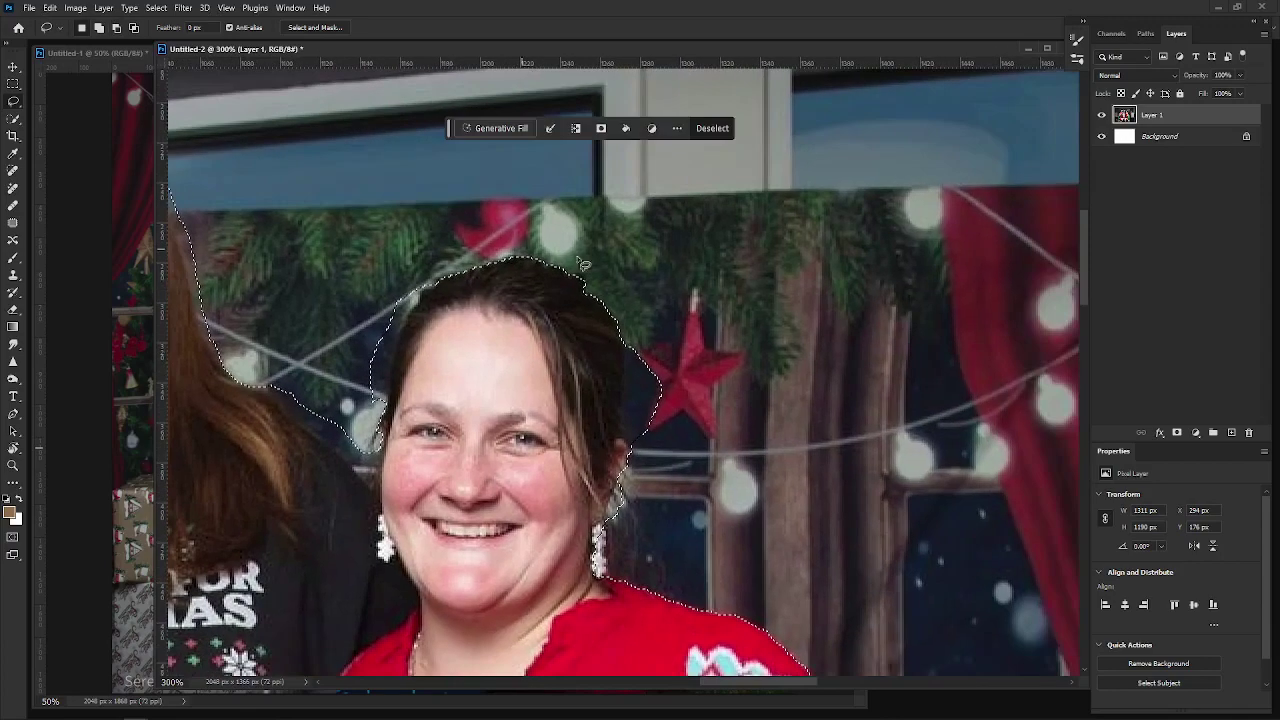
{"action": "mouse_move", "coordinate": [630, 318]}
{"action": "left_mouse_down"}
{"action": "mouse_move", "coordinate": [636, 439]}
{"action": "mouse_move", "coordinate": [688, 425]}
{"action": "mouse_move", "coordinate": [760, 316]}
{"action": "left_mouse_up"}
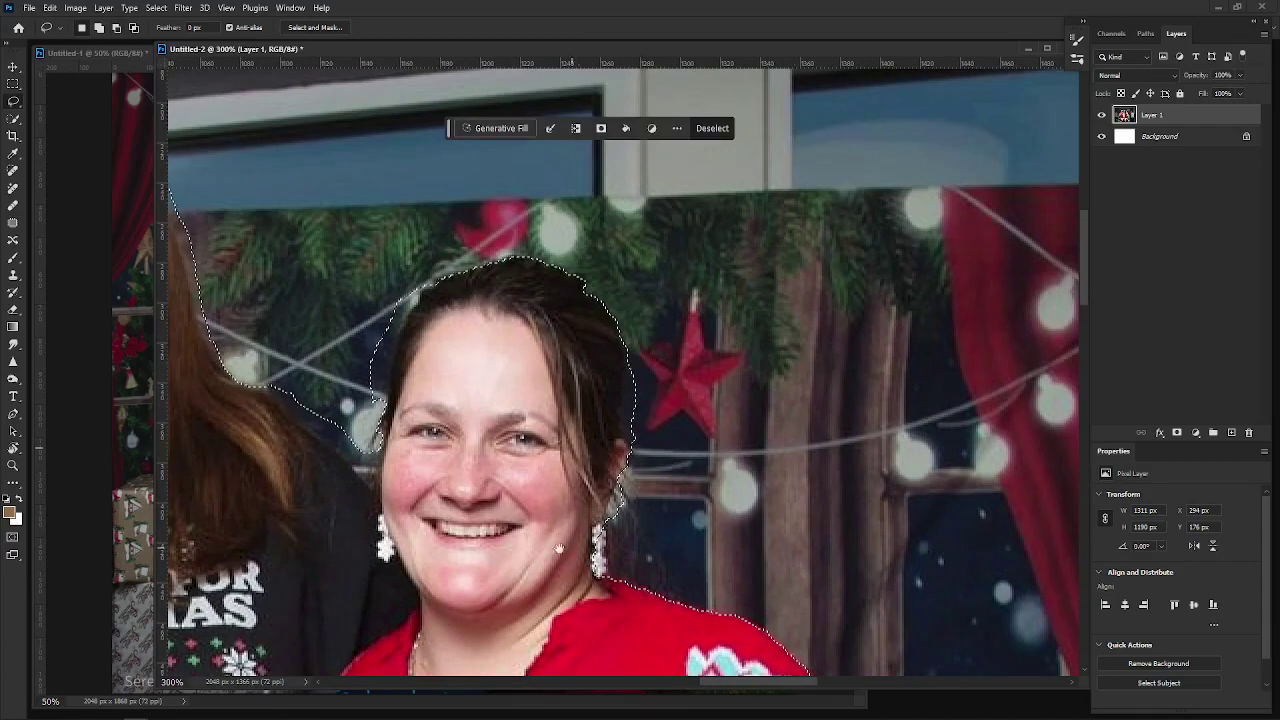
{"action": "left_click_drag", "start_coordinate": [648, 625], "coordinate": [600, 400]}
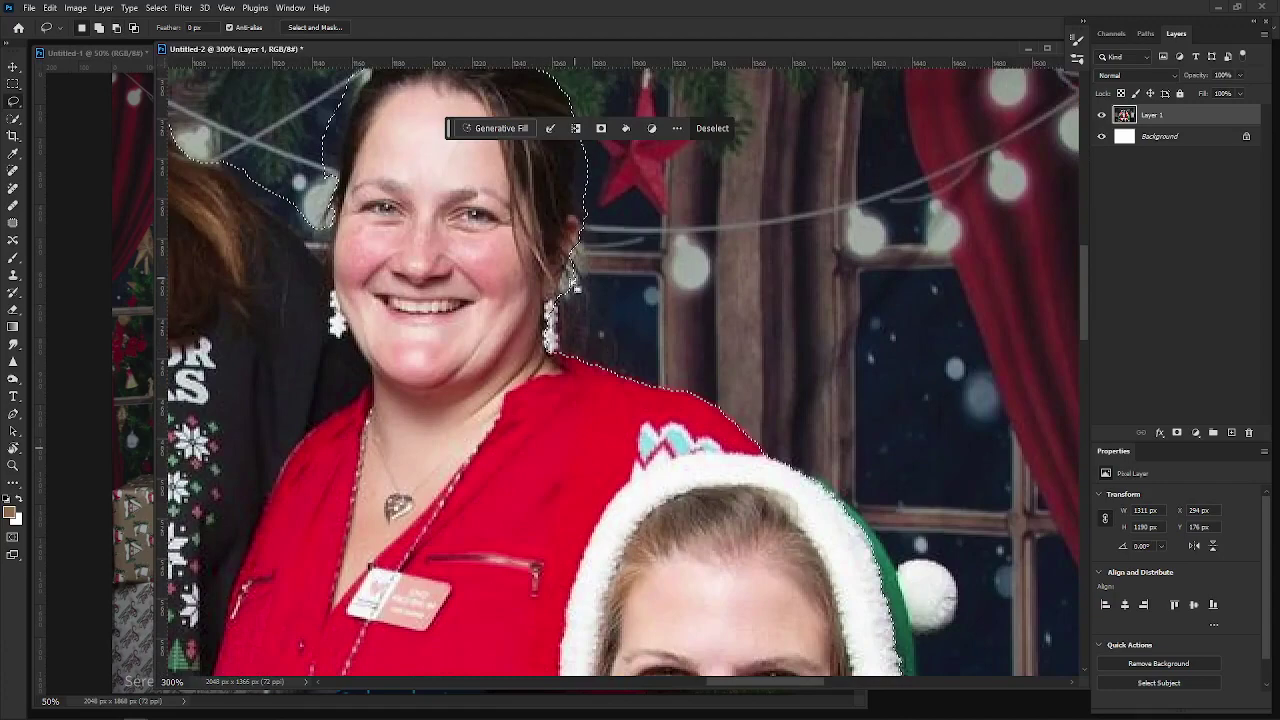
{"action": "left_click_drag", "start_coordinate": [555, 278], "coordinate": [568, 331]}
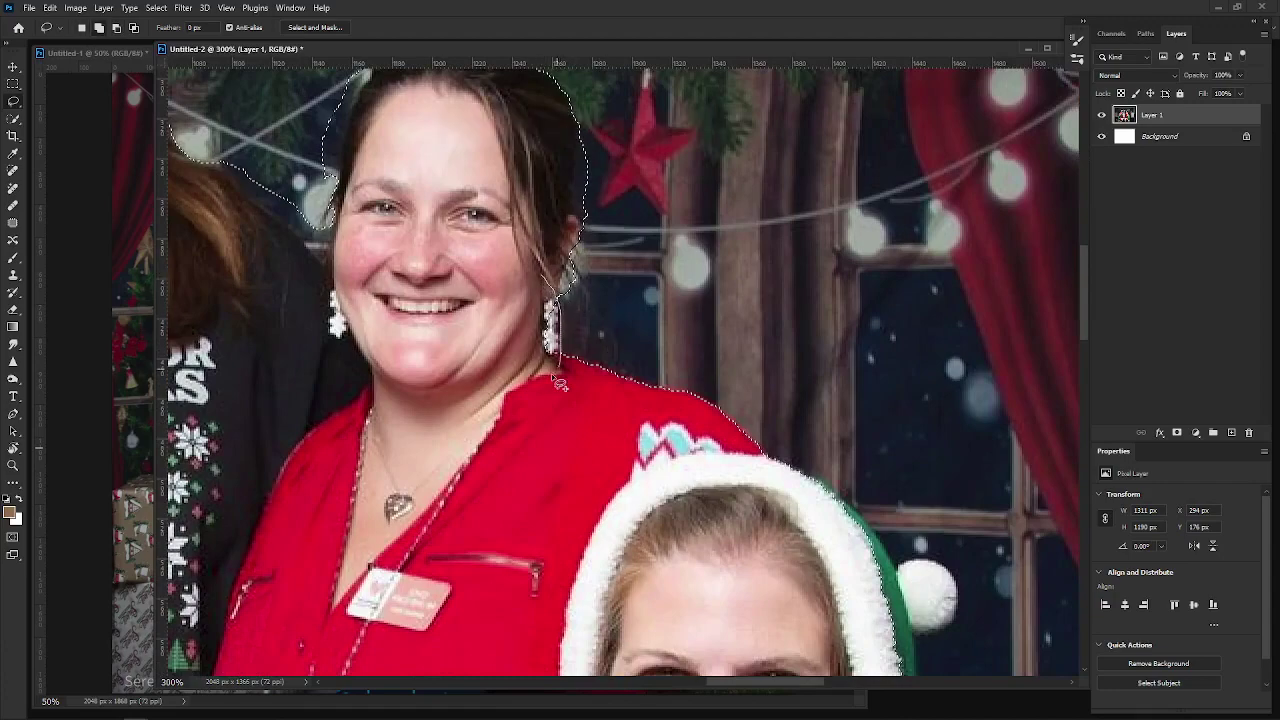
{"action": "left_click_drag", "start_coordinate": [557, 382], "coordinate": [548, 291]}
Add the outer edge of the seated woman's green, fur-trimmed hood to the selection with the Lasso, down to her shoulder.
{"action": "scroll", "coordinate": [595, 492], "scroll_direction": "down", "scroll_amount": 4}
{"action": "scroll", "coordinate": [595, 492], "scroll_direction": "right", "scroll_amount": 4}
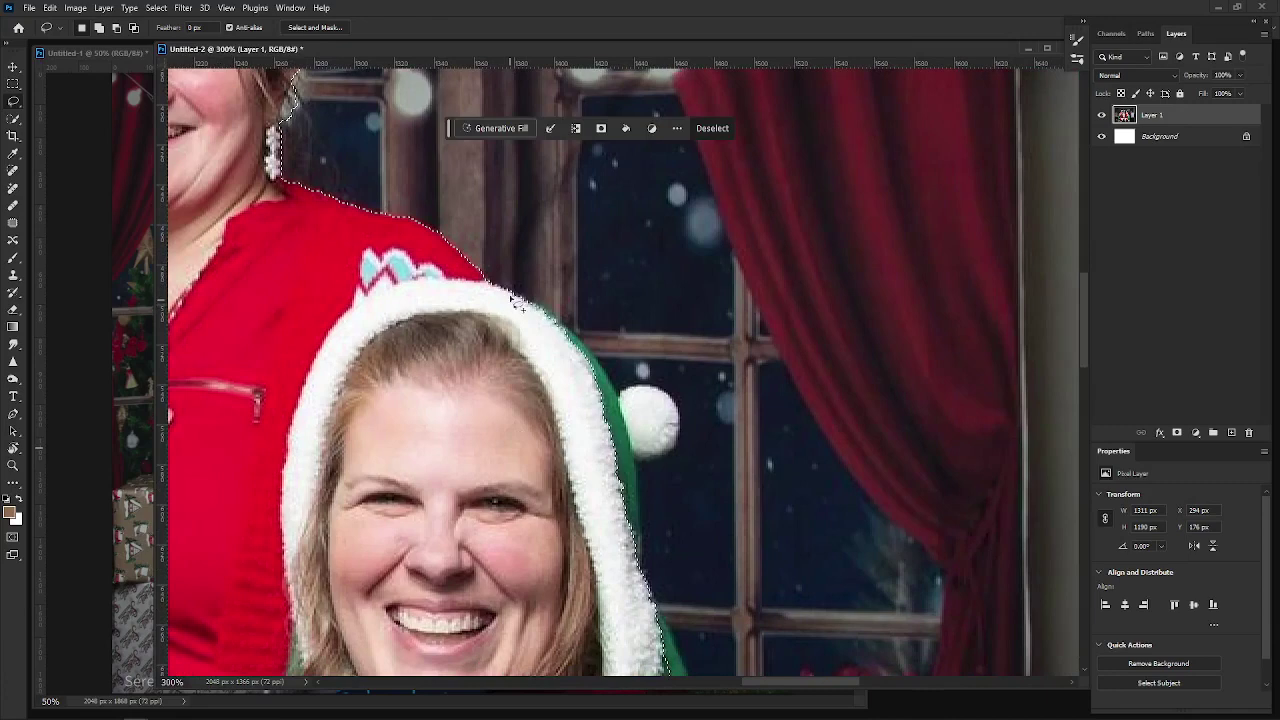
{"action": "mouse_move", "coordinate": [518, 304]}
{"action": "left_mouse_down"}
{"action": "mouse_move", "coordinate": [603, 360]}
{"action": "mouse_move", "coordinate": [643, 458]}
{"action": "mouse_move", "coordinate": [649, 523]}
{"action": "mouse_move", "coordinate": [648, 578]}
{"action": "left_mouse_up"}
{"action": "left_click_drag", "start_coordinate": [603, 383], "coordinate": [632, 417]}
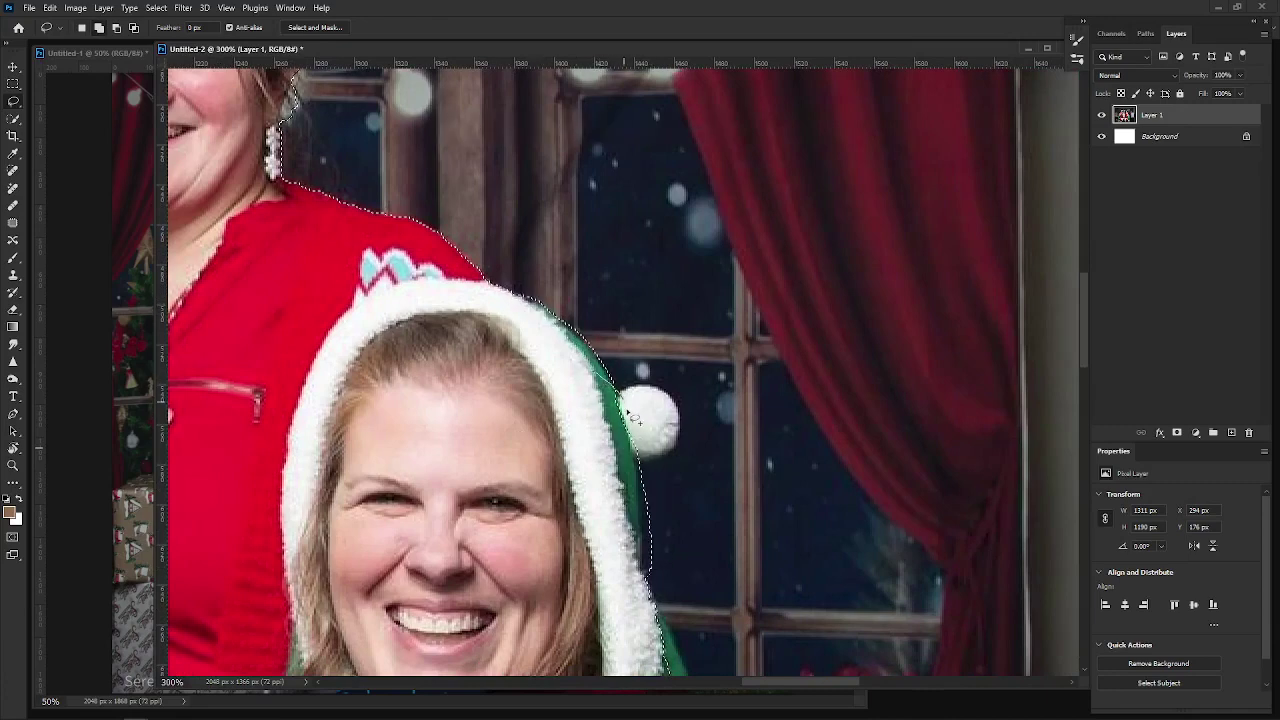
{"action": "mouse_move", "coordinate": [636, 482]}
{"action": "left_mouse_down"}
{"action": "mouse_move", "coordinate": [638, 510]}
{"action": "mouse_move", "coordinate": [438, 262]}
{"action": "left_mouse_up"}
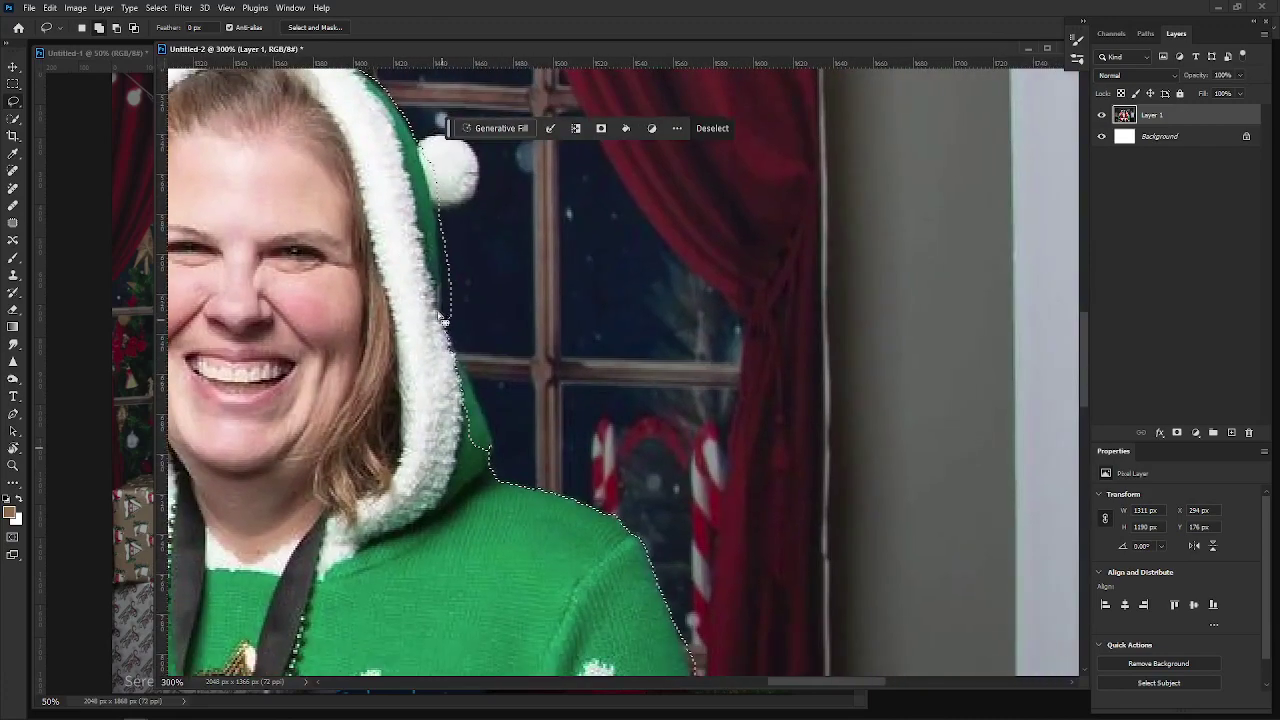
{"action": "left_click_drag", "start_coordinate": [443, 320], "coordinate": [481, 397]}
{"action": "mouse_move", "coordinate": [499, 445]}
{"action": "left_mouse_down"}
{"action": "mouse_move", "coordinate": [465, 501]}
{"action": "mouse_move", "coordinate": [440, 432]}
{"action": "left_mouse_up"}
{"action": "left_click_drag", "start_coordinate": [492, 548], "coordinate": [382, 405]}
Add the missing black trouser area between Santa's white fur cuff and the seated woman's hand to the selection.
{"action": "scroll", "coordinate": [495, 535], "scroll_direction": "down", "scroll_amount": 10}
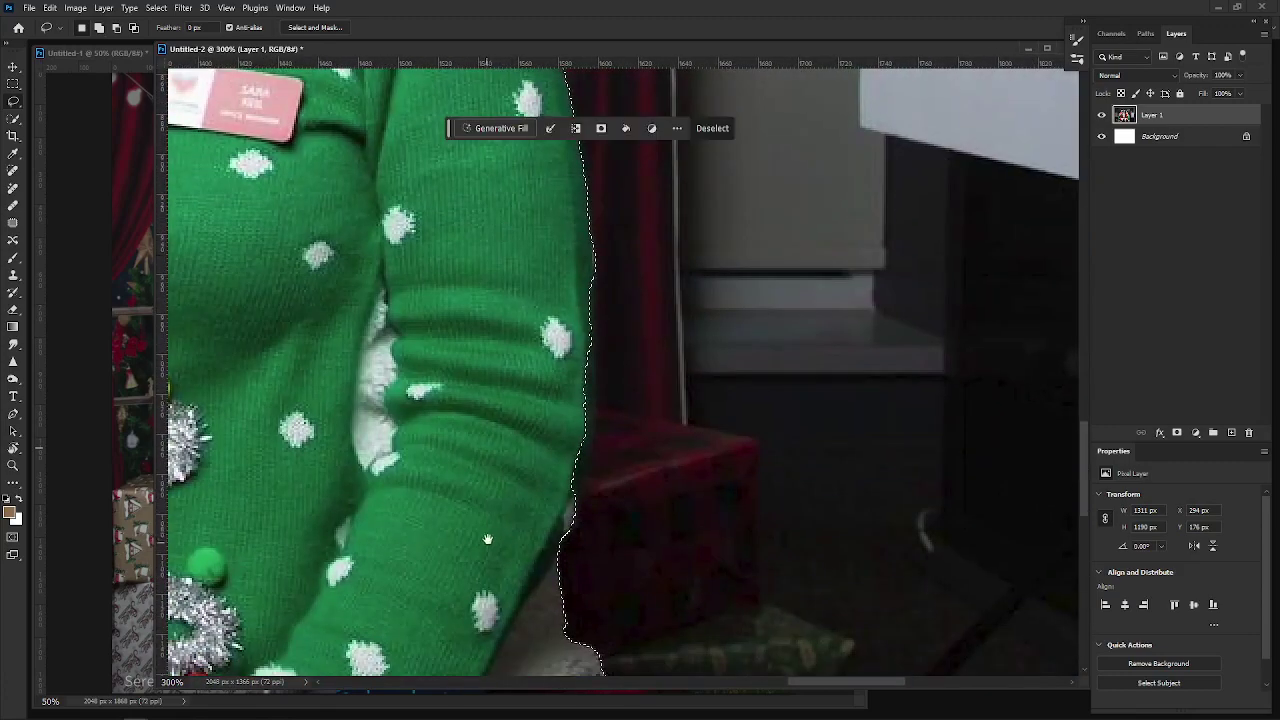
{"action": "scroll", "coordinate": [491, 449], "scroll_direction": "down", "scroll_amount": 10}
{"action": "scroll", "coordinate": [772, 448], "scroll_direction": "left", "scroll_amount": 5}
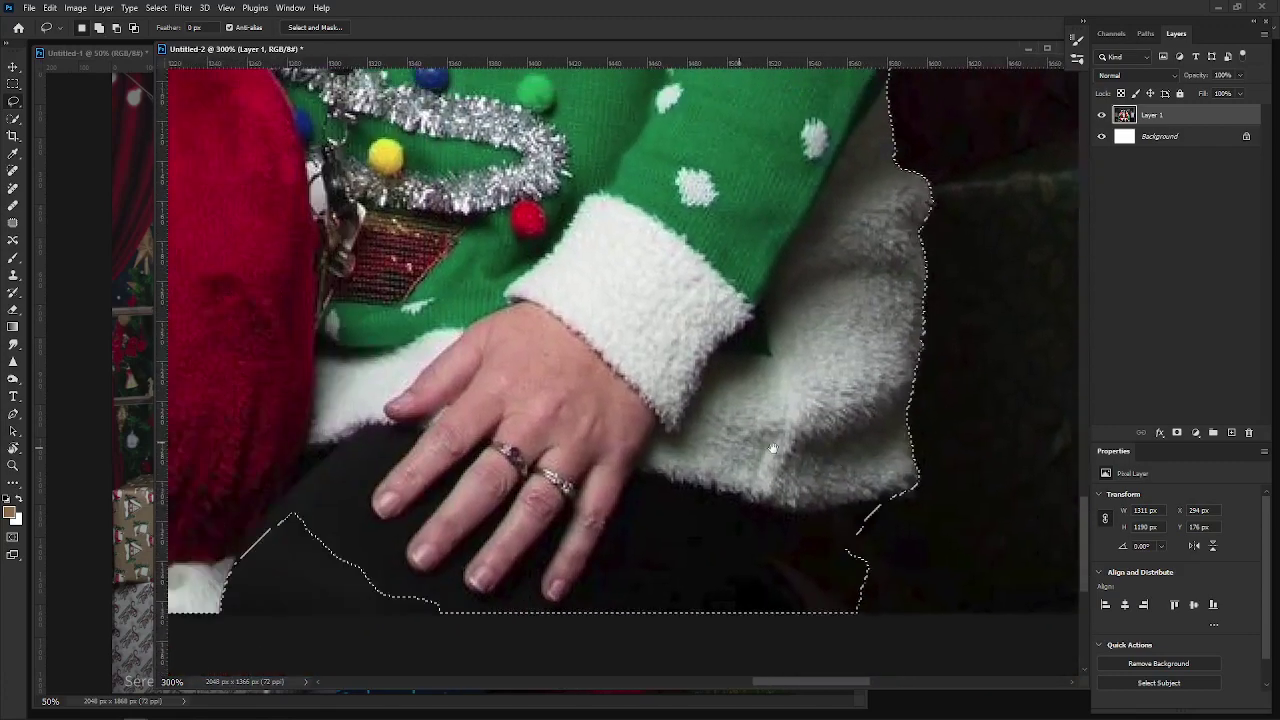
{"action": "scroll", "coordinate": [772, 448], "scroll_direction": "left", "scroll_amount": 8}
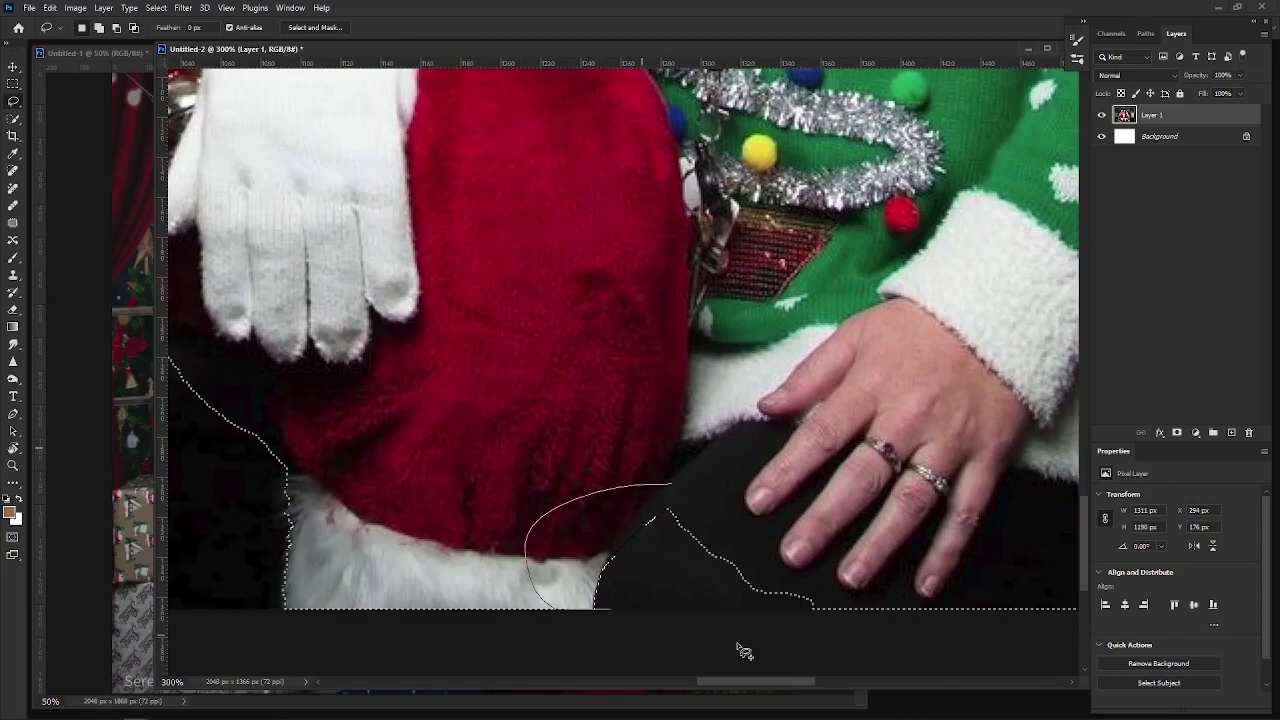
{"action": "left_click_drag", "start_coordinate": [489, 451], "coordinate": [744, 390]}
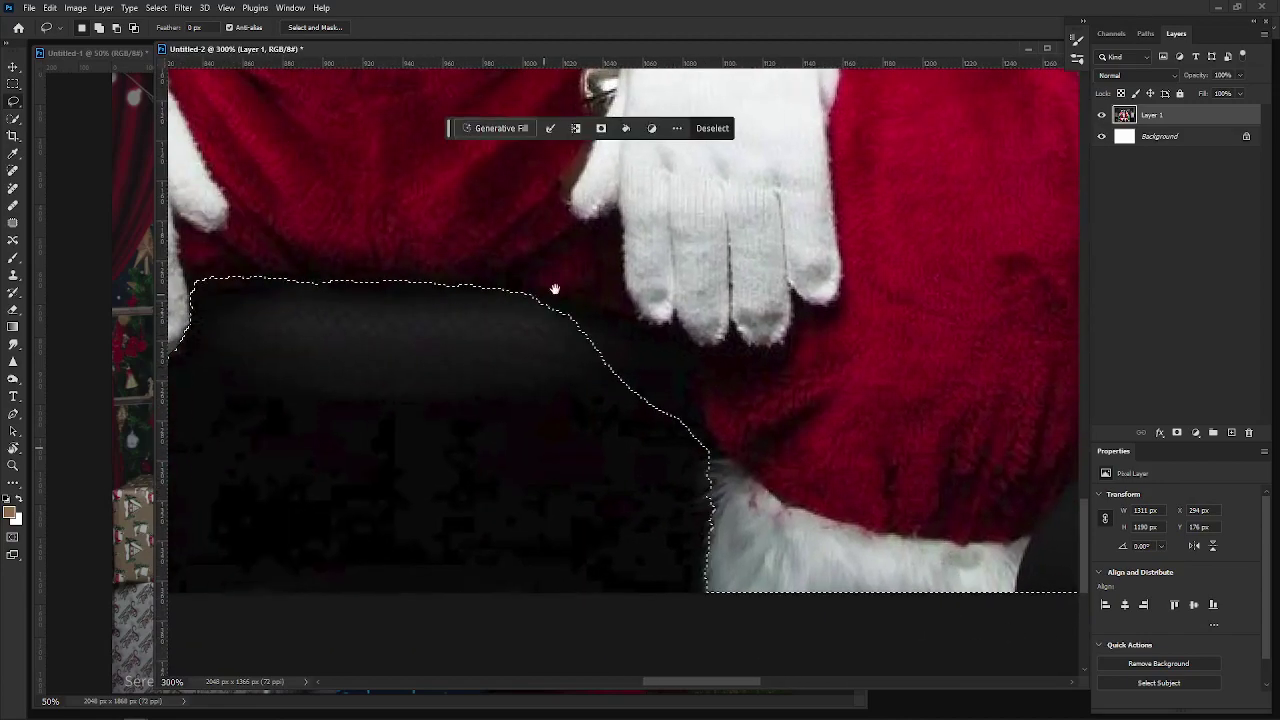
Add the dark area between Santa's gloved hands and white fur cuffs to the selection with the Lasso.
{"action": "mouse_move", "coordinate": [555, 289]}
{"action": "left_mouse_down"}
{"action": "mouse_move", "coordinate": [791, 277]}
{"action": "mouse_move", "coordinate": [494, 246]}
{"action": "mouse_move", "coordinate": [158, 441]}
{"action": "mouse_move", "coordinate": [358, 638]}
{"action": "mouse_move", "coordinate": [985, 580]}
{"action": "mouse_move", "coordinate": [762, 256]}
{"action": "left_mouse_up"}
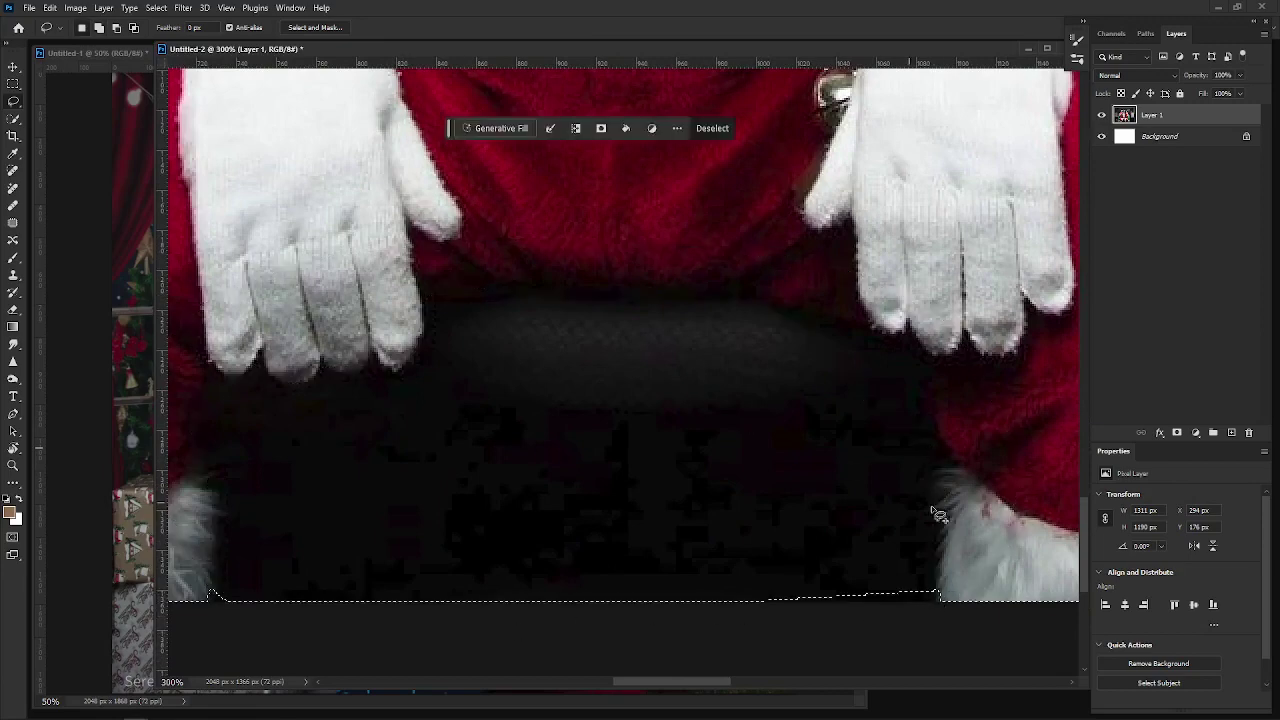
{"action": "mouse_move", "coordinate": [940, 518]}
{"action": "left_mouse_down"}
{"action": "mouse_move", "coordinate": [731, 612]}
{"action": "mouse_move", "coordinate": [968, 474]}
{"action": "mouse_move", "coordinate": [943, 512]}
{"action": "left_mouse_up"}
{"action": "mouse_move", "coordinate": [320, 478]}
{"action": "left_mouse_down"}
{"action": "mouse_move", "coordinate": [620, 418]}
{"action": "mouse_move", "coordinate": [486, 563]}
{"action": "mouse_move", "coordinate": [640, 470]}
{"action": "left_mouse_up"}
{"action": "mouse_move", "coordinate": [574, 280]}
{"action": "left_mouse_down"}
{"action": "mouse_move", "coordinate": [511, 580]}
{"action": "mouse_move", "coordinate": [583, 578]}
{"action": "left_mouse_up"}
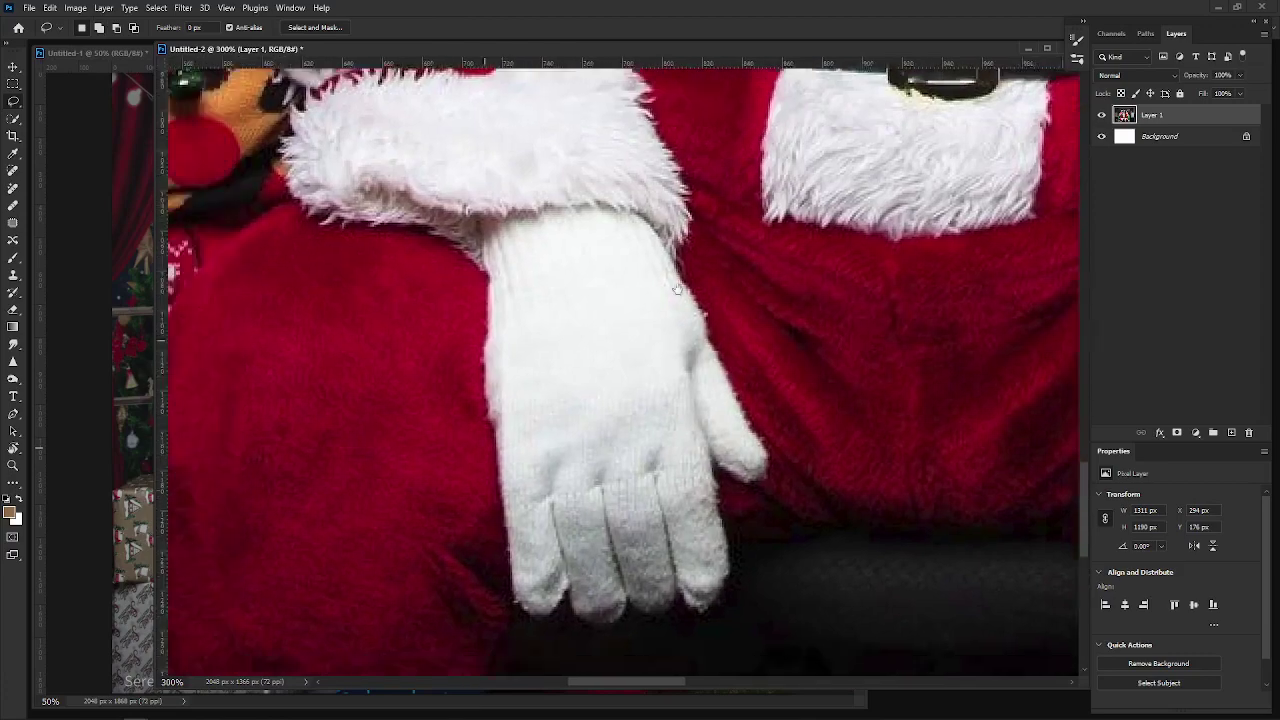
Add the wrapped gift boxes and dark area beside the seated blonde woman's sleeve and trousers to the selection with the Lasso.
{"action": "left_click_drag", "start_coordinate": [237, 408], "coordinate": [640, 300]}
{"action": "left_click_drag", "start_coordinate": [417, 628], "coordinate": [574, 334]}
{"action": "left_click_drag", "start_coordinate": [284, 298], "coordinate": [364, 484]}
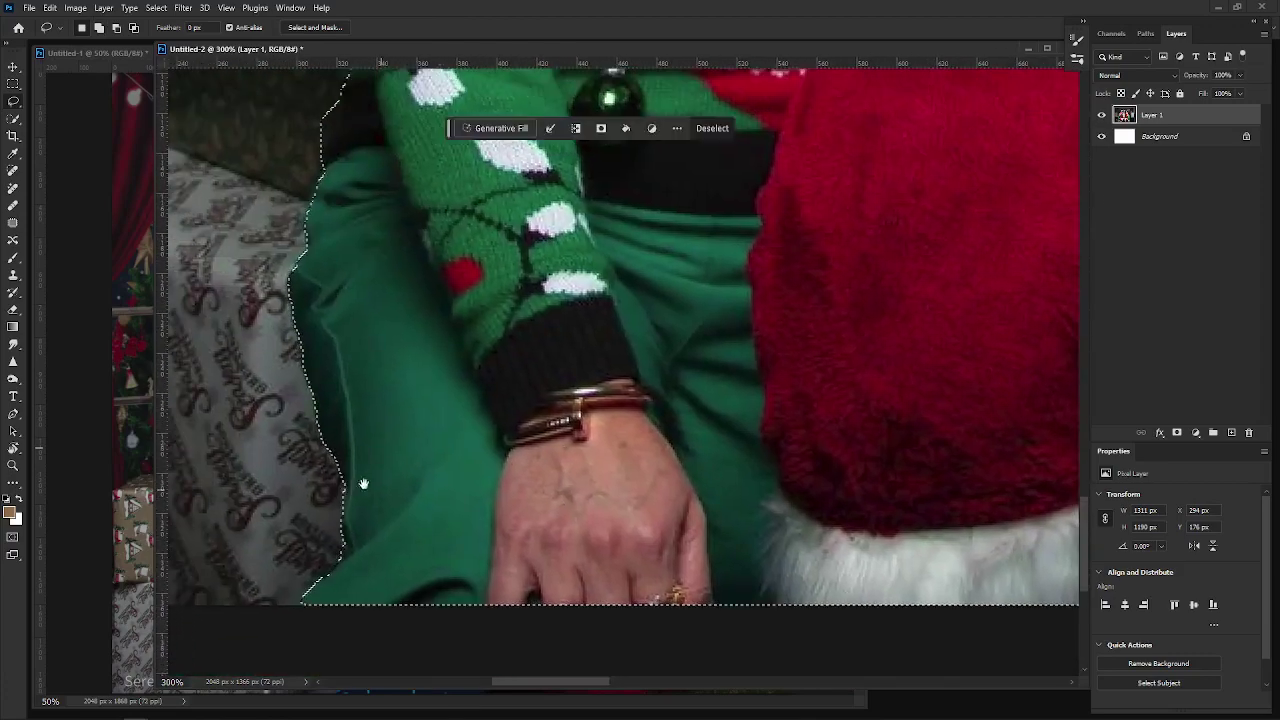
{"action": "left_click_drag", "start_coordinate": [430, 252], "coordinate": [494, 490]}
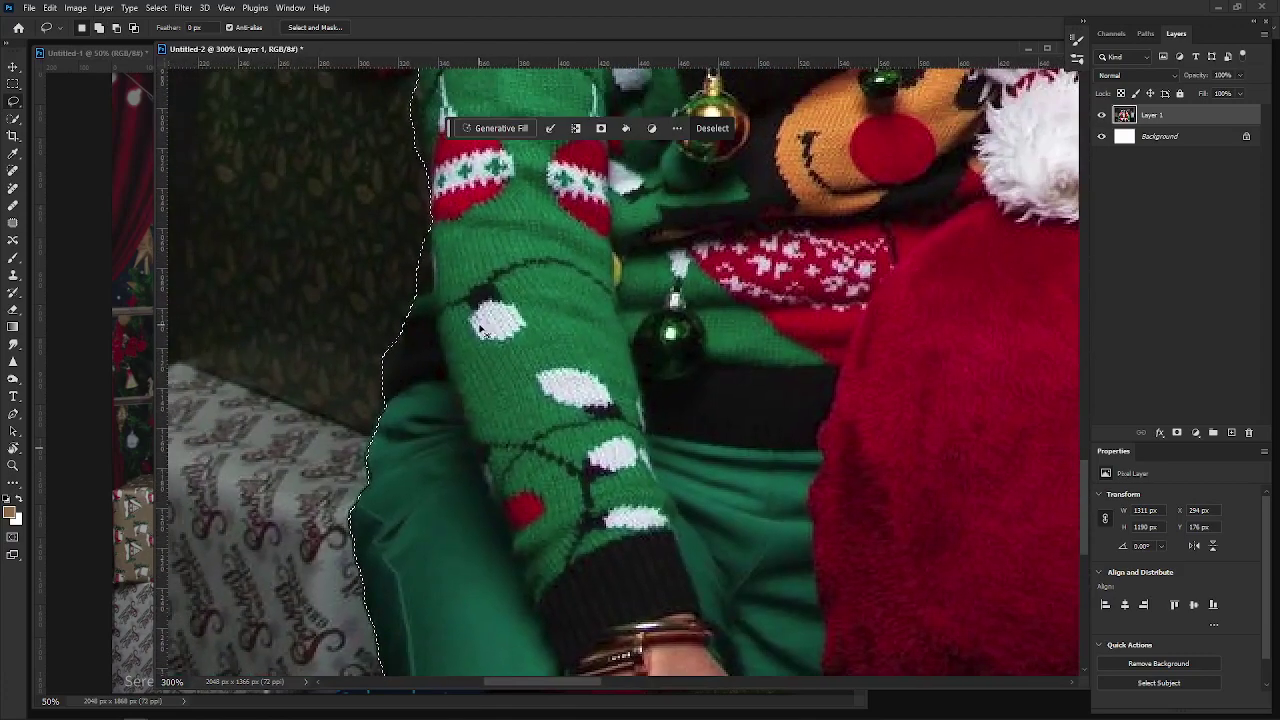
{"action": "key", "text": "ctrl+minus"}
{"action": "key", "text": "ctrl+minus"}
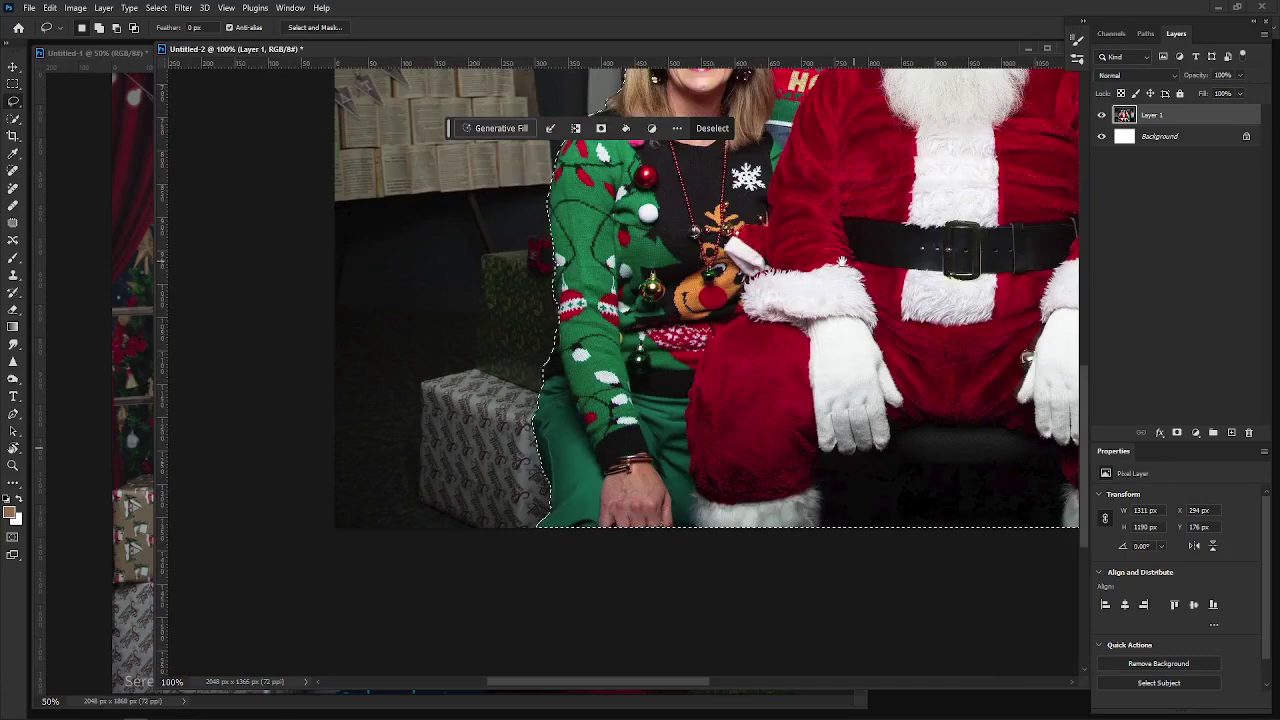
{"action": "left_click_drag", "start_coordinate": [954, 241], "coordinate": [690, 247]}
{"action": "left_click_drag", "start_coordinate": [405, 265], "coordinate": [543, 254]}
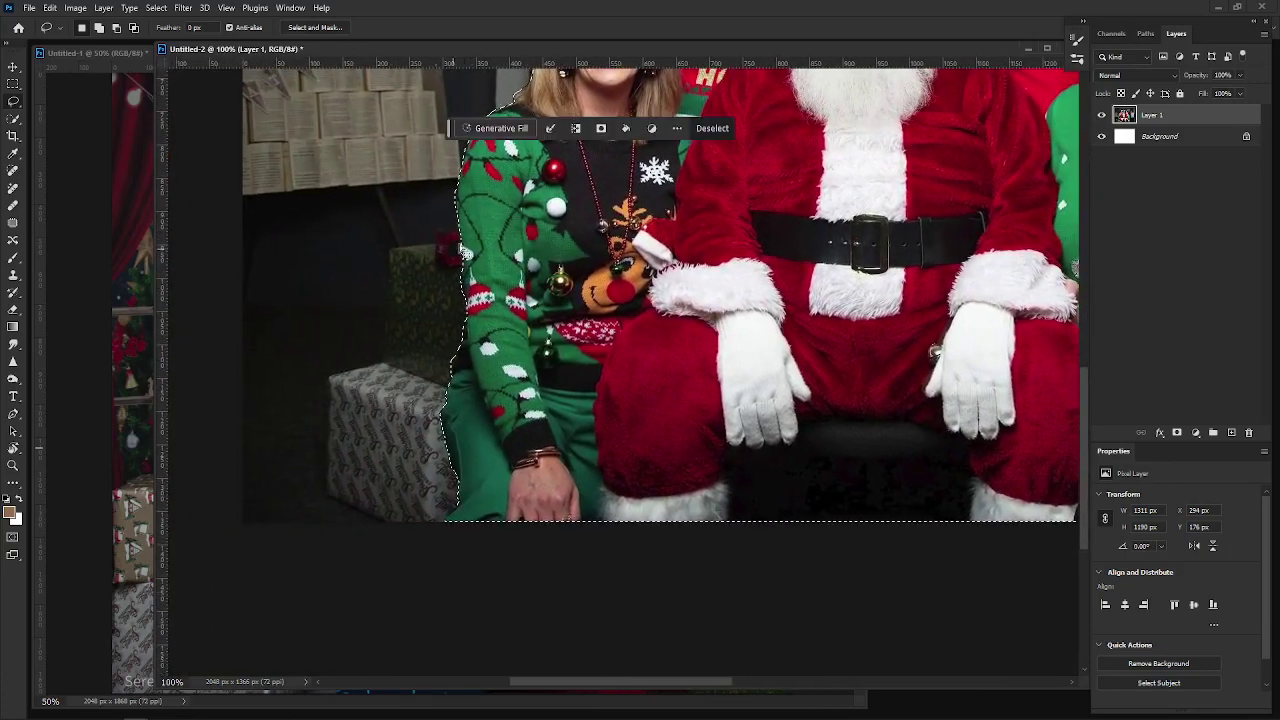
{"action": "scroll", "coordinate": [435, 308], "scroll_direction": "up", "scroll_amount": 2}
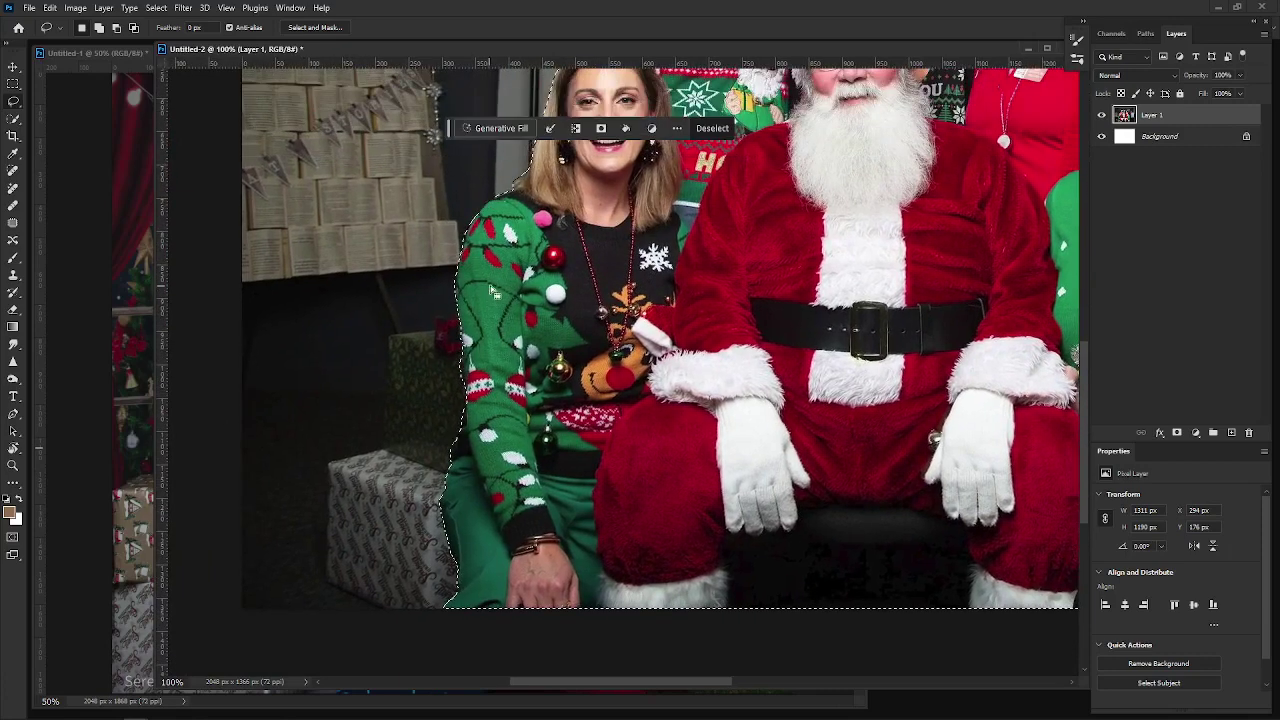
{"action": "mouse_move", "coordinate": [484, 288]}
{"action": "left_mouse_down"}
{"action": "mouse_move", "coordinate": [408, 322]}
{"action": "mouse_move", "coordinate": [287, 533]}
{"action": "mouse_move", "coordinate": [463, 628]}
{"action": "mouse_move", "coordinate": [562, 623]}
{"action": "left_mouse_up"}
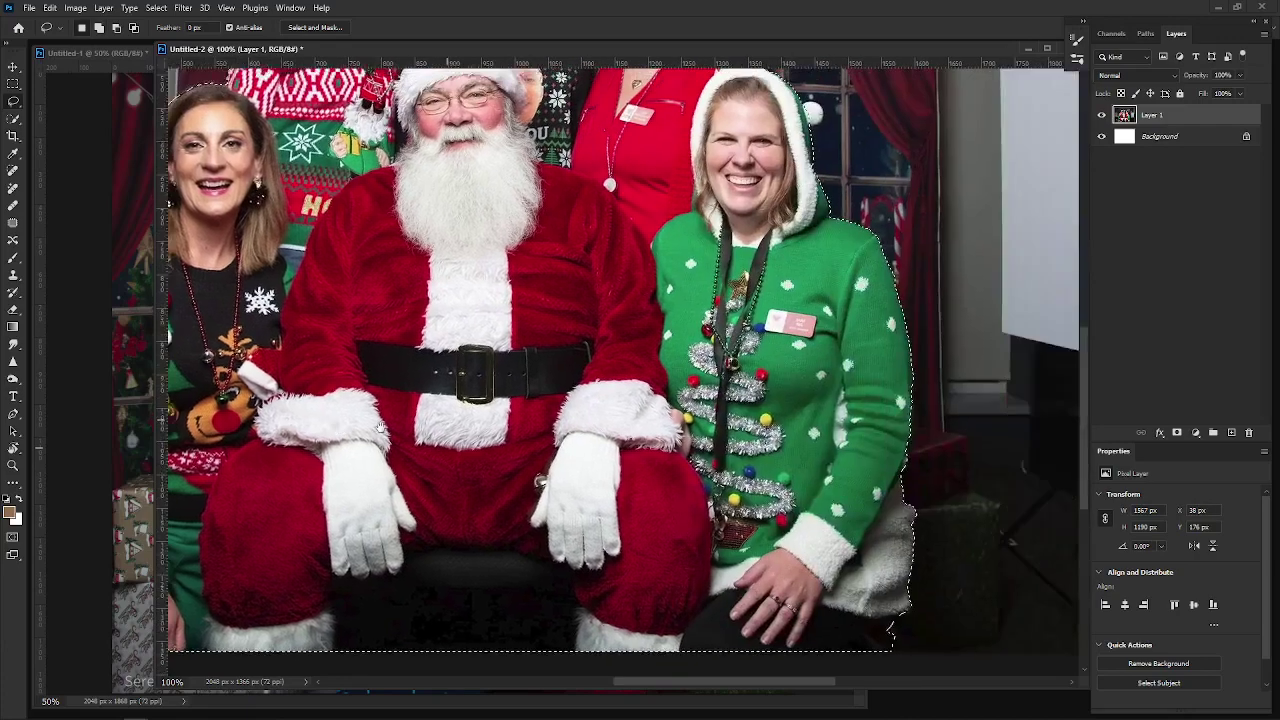
Add the gift boxes beside the seated woman in the green hooded sweater to the selection with the Lasso.
{"action": "scroll", "coordinate": [570, 365], "scroll_direction": "right", "scroll_amount": 6}
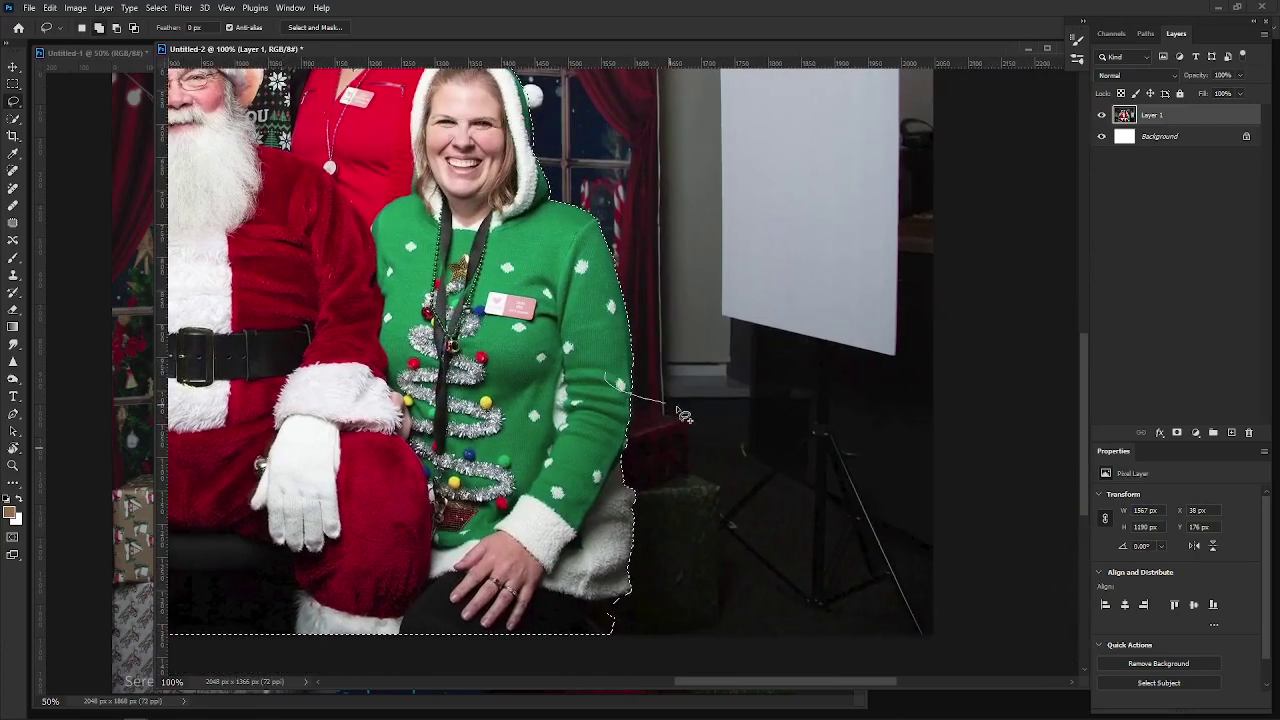
{"action": "left_click_drag", "start_coordinate": [733, 503], "coordinate": [733, 572]}
{"action": "left_click_drag", "start_coordinate": [718, 652], "coordinate": [560, 663]}
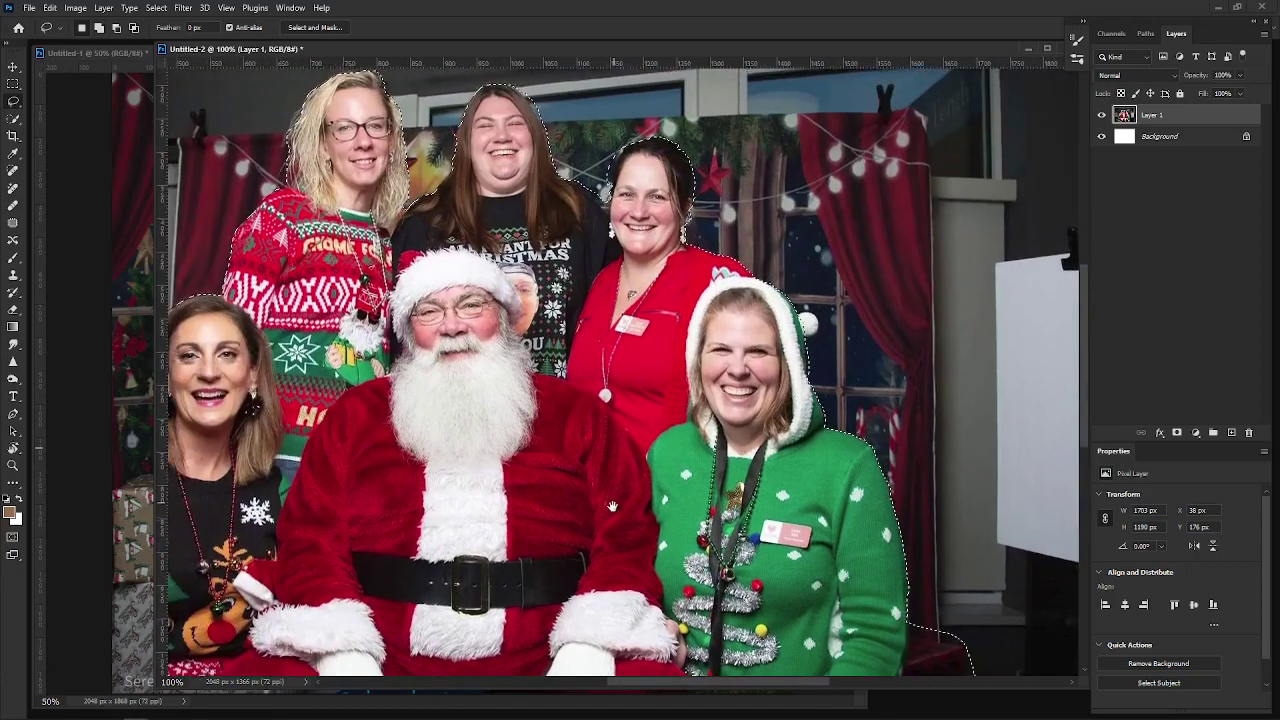
{"action": "left_click_drag", "start_coordinate": [612, 507], "coordinate": [620, 481]}
{"action": "key", "text": "ctrl+minus"}
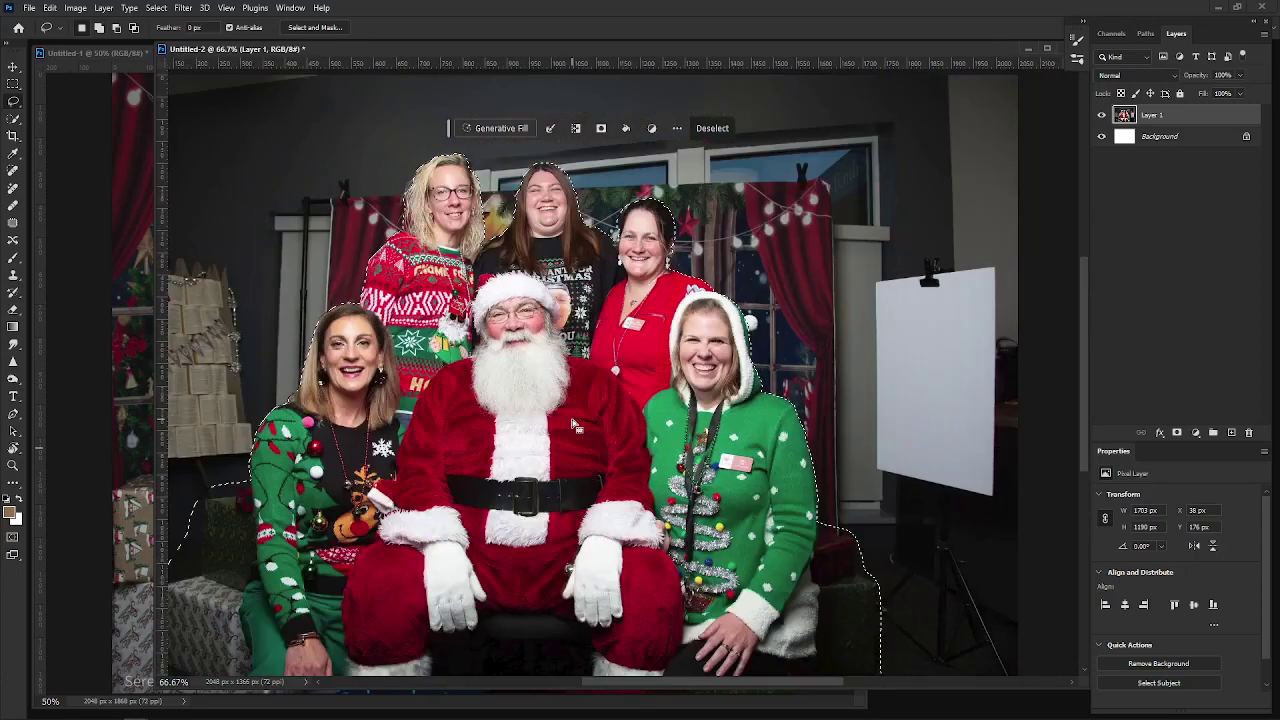
Copy the selected Santa group onto its own layer and hide the original photo layer.
{"action": "key", "text": "ctrl+shift+alt+n"}
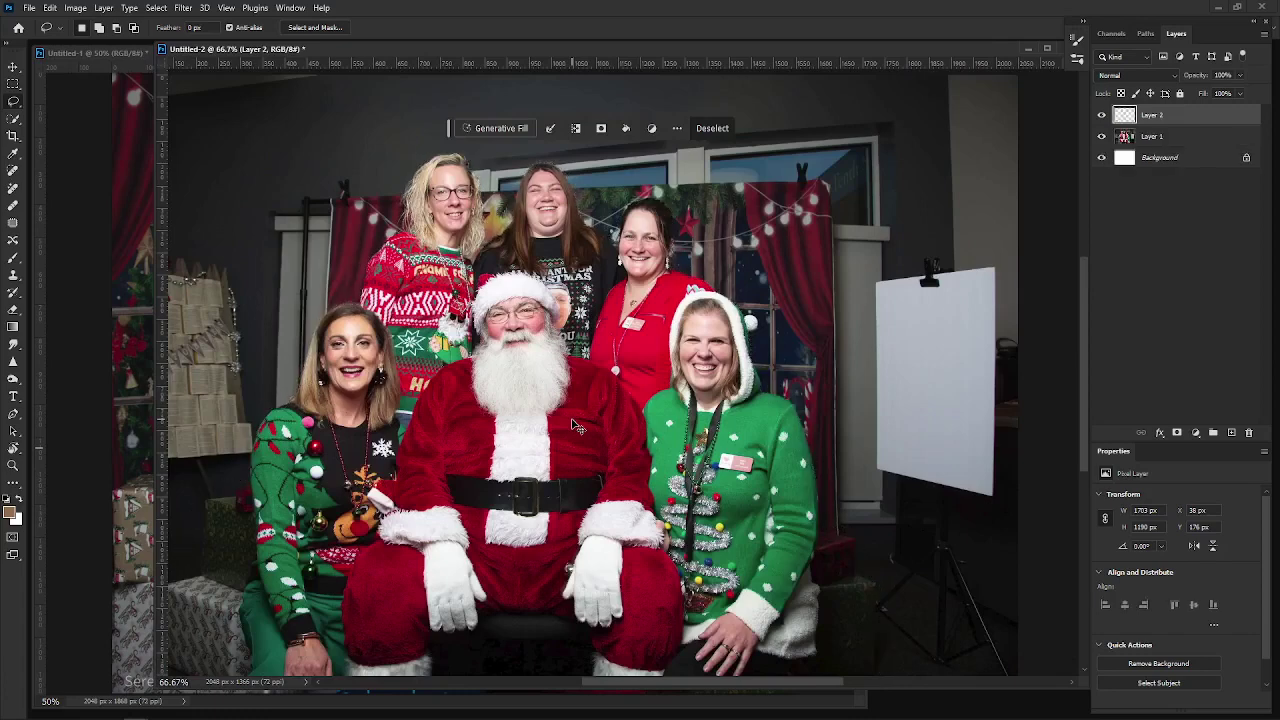
{"action": "key", "text": "ctrl+d"}
{"action": "key", "text": "ctrl+shift+alt+e"}
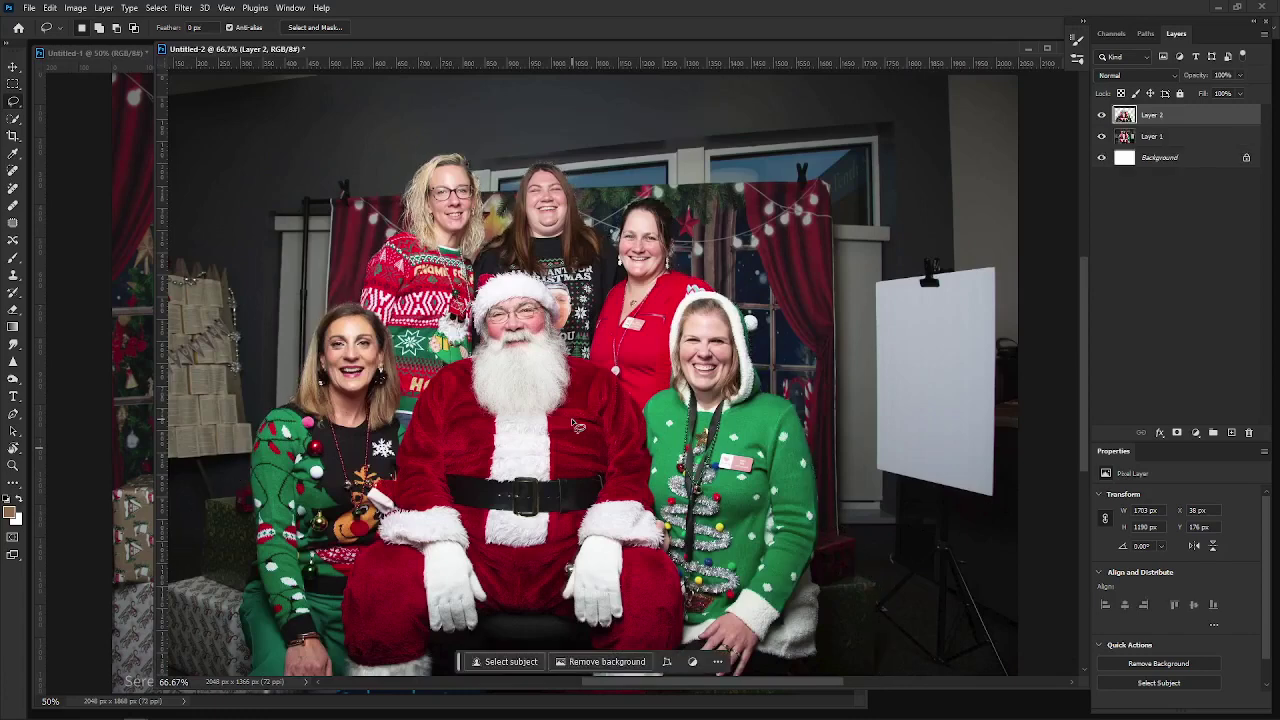
{"action": "left_click", "coordinate": [1100, 136]}
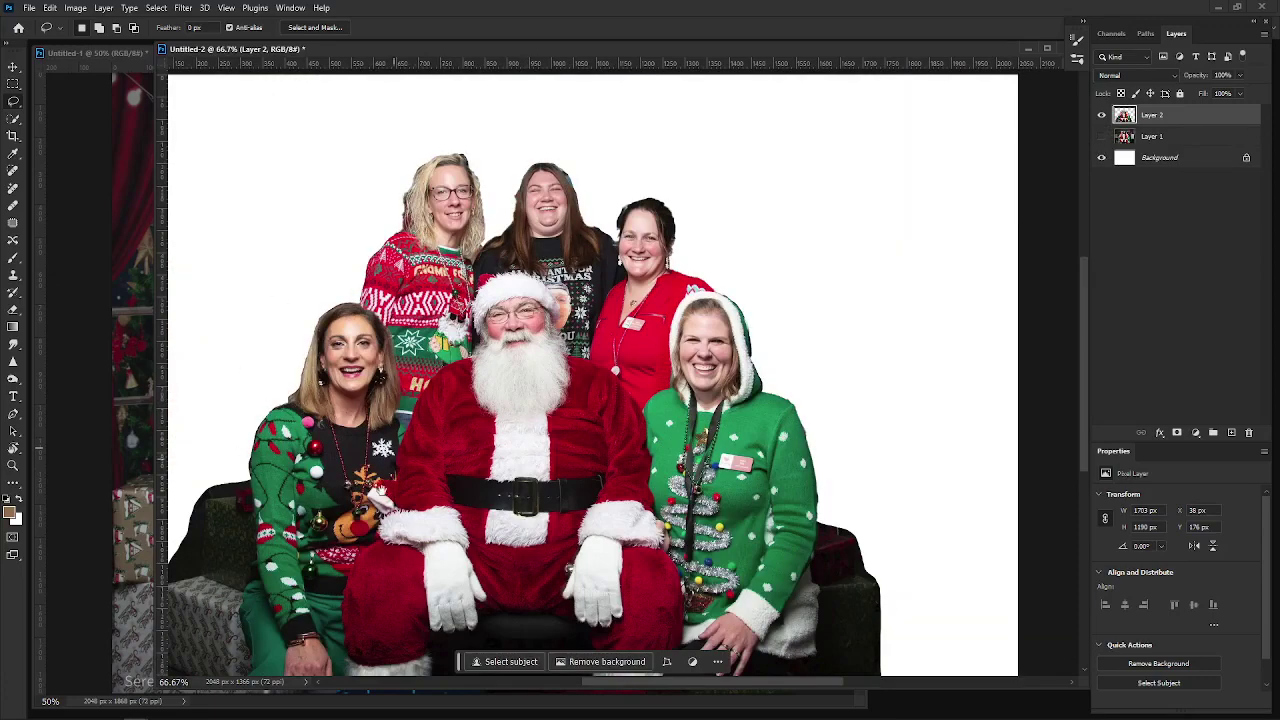
Move the cut-out group's layer into the Untitled-1 backdrop document and place it in front of the window.
{"action": "left_click_drag", "start_coordinate": [378, 489], "coordinate": [473, 408]}
{"action": "left_click_drag", "start_coordinate": [627, 277], "coordinate": [571, 329]}
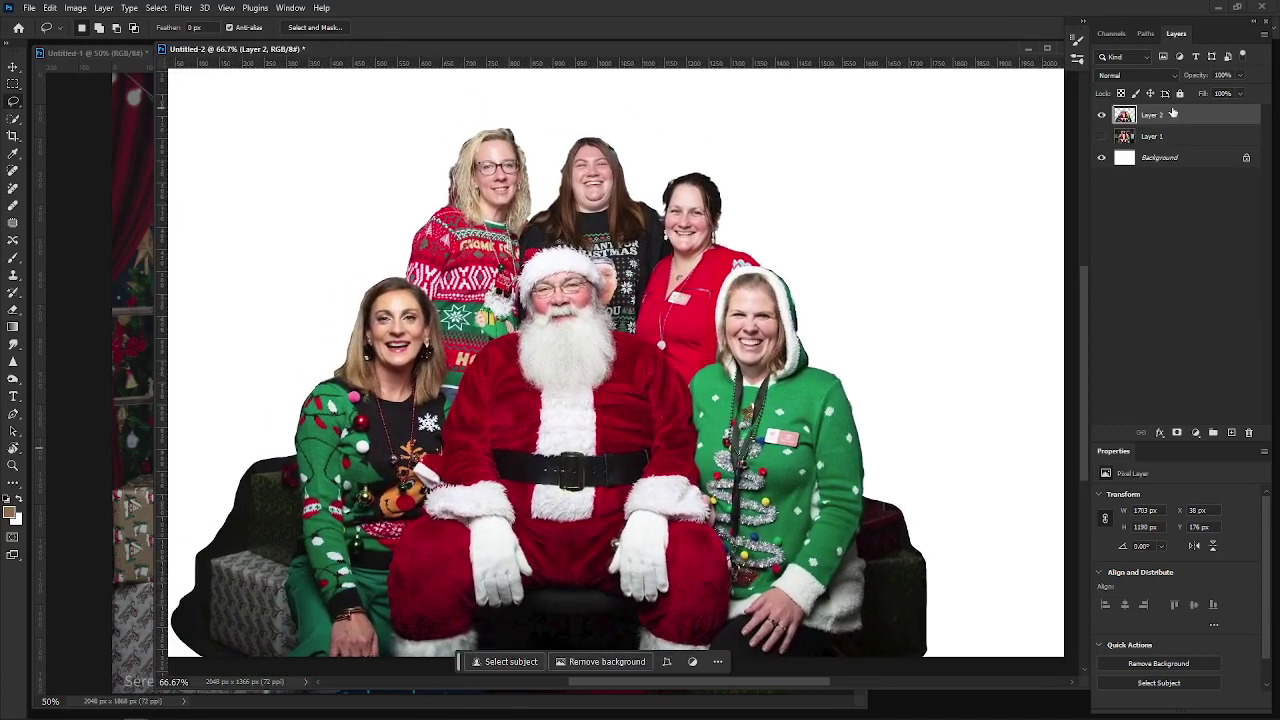
{"action": "left_click_drag", "start_coordinate": [1170, 118], "coordinate": [132, 338]}
{"action": "key", "text": "v"}
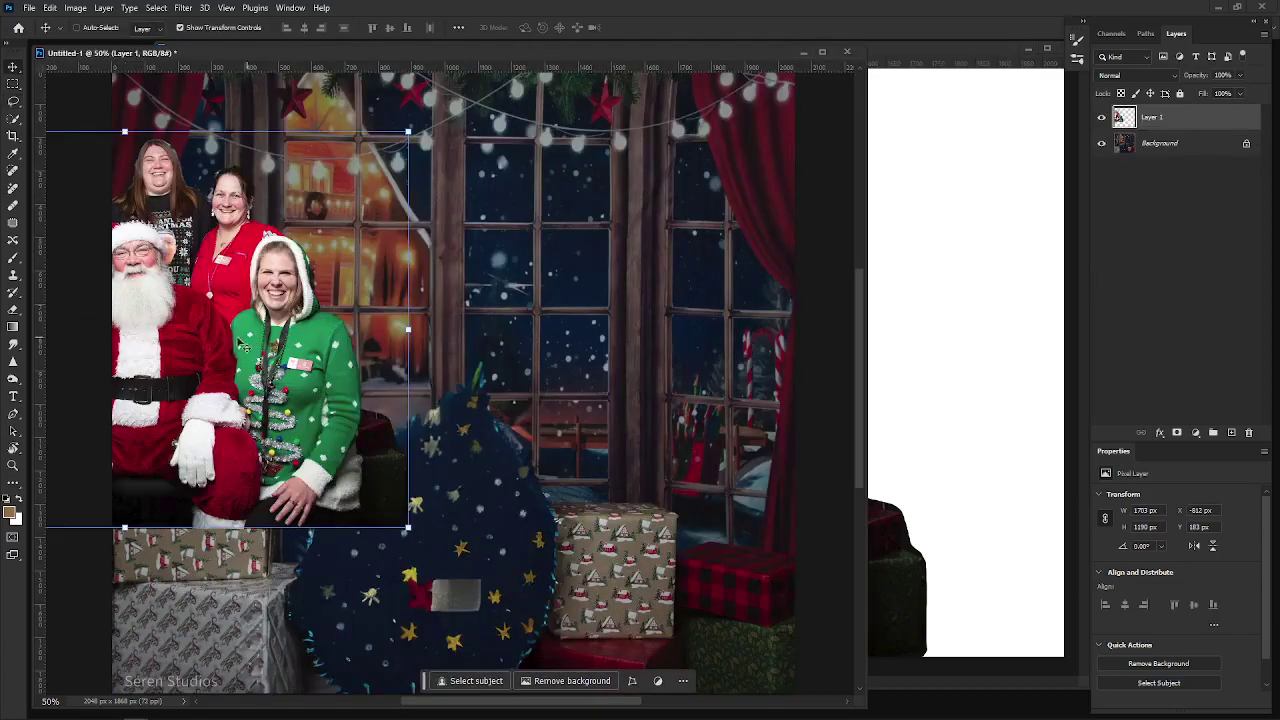
{"action": "mouse_move", "coordinate": [220, 326]}
{"action": "left_mouse_down"}
{"action": "mouse_move", "coordinate": [539, 511]}
{"action": "mouse_move", "coordinate": [470, 485]}
{"action": "mouse_move", "coordinate": [500, 485]}
{"action": "mouse_move", "coordinate": [490, 480]}
{"action": "left_mouse_up"}
Enlarge the group proportionally to about 139.76% and shift it toward the middle of the backdrop.
{"action": "left_click_drag", "start_coordinate": [709, 288], "coordinate": [835, 203]}
{"action": "left_click_drag", "start_coordinate": [472, 463], "coordinate": [385, 476]}
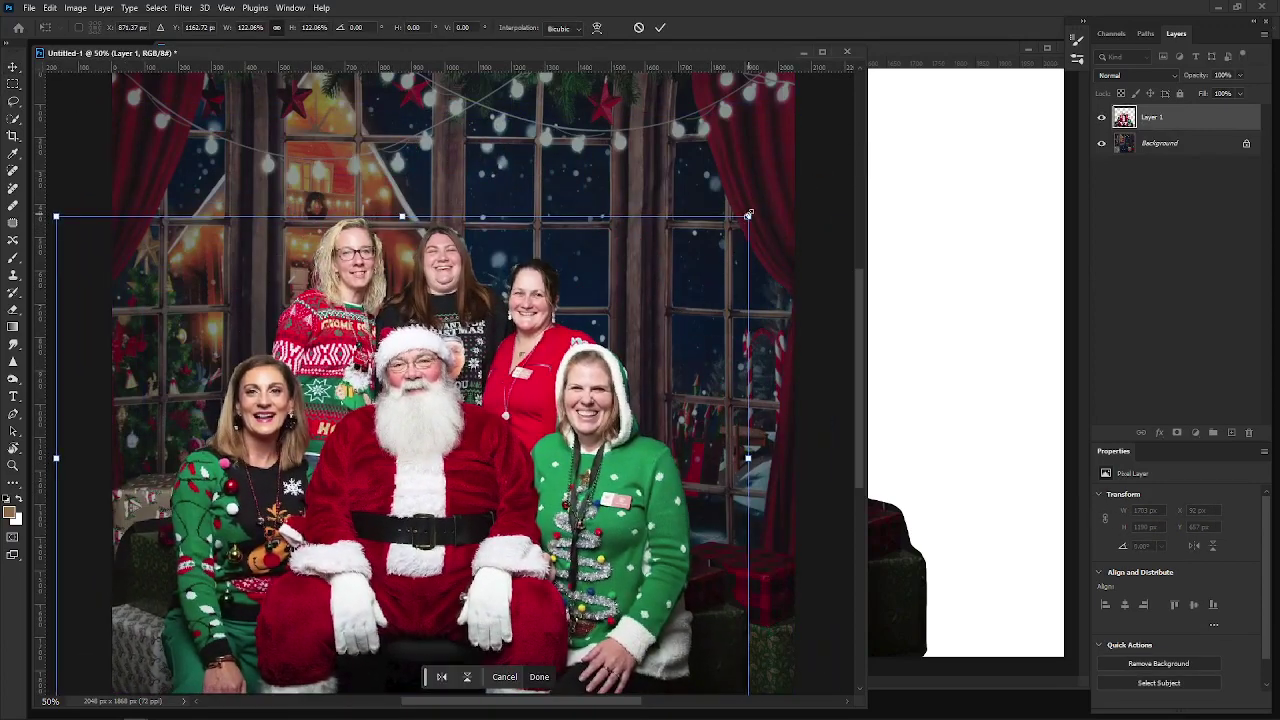
{"action": "left_click_drag", "start_coordinate": [748, 215], "coordinate": [760, 174]}
{"action": "left_click_drag", "start_coordinate": [428, 352], "coordinate": [370, 376]}
{"action": "scroll", "coordinate": [408, 352], "scroll_direction": "down", "scroll_amount": 1}
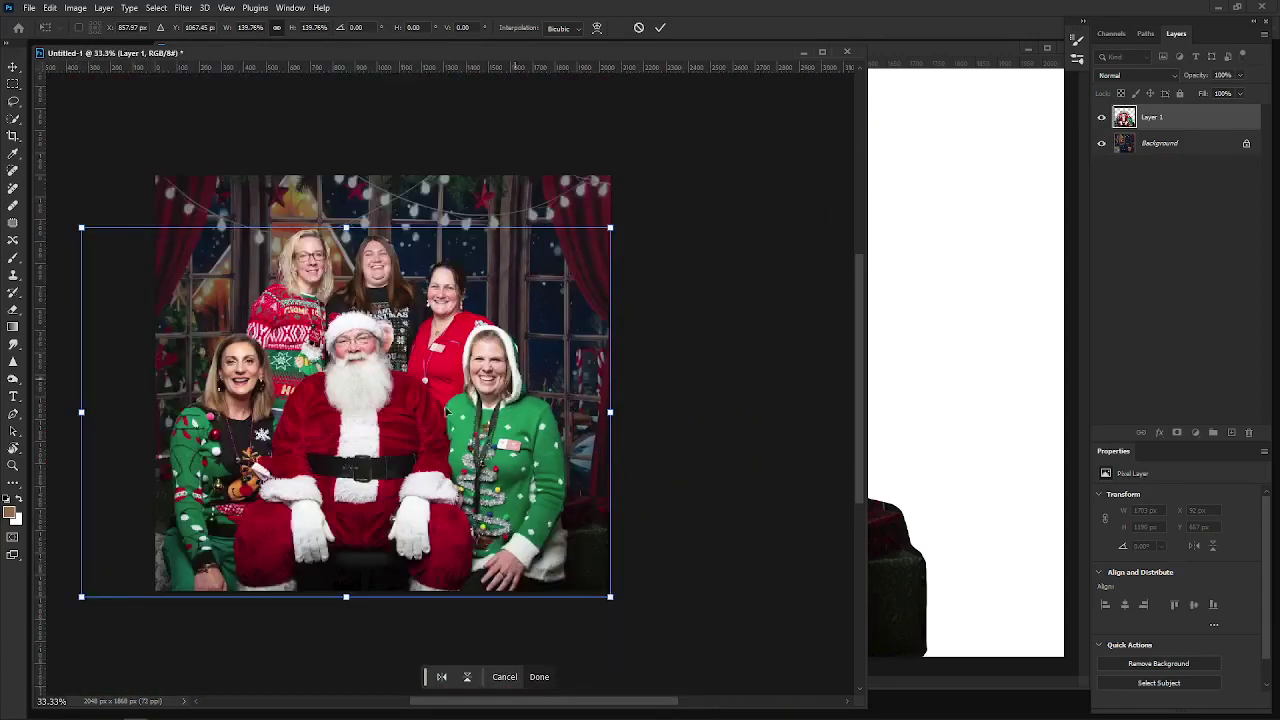
Scale the group to about 145.30%, center it with its base on the backdrop's lower edge, and apply the transform.
{"action": "left_click_drag", "start_coordinate": [444, 428], "coordinate": [421, 403]}
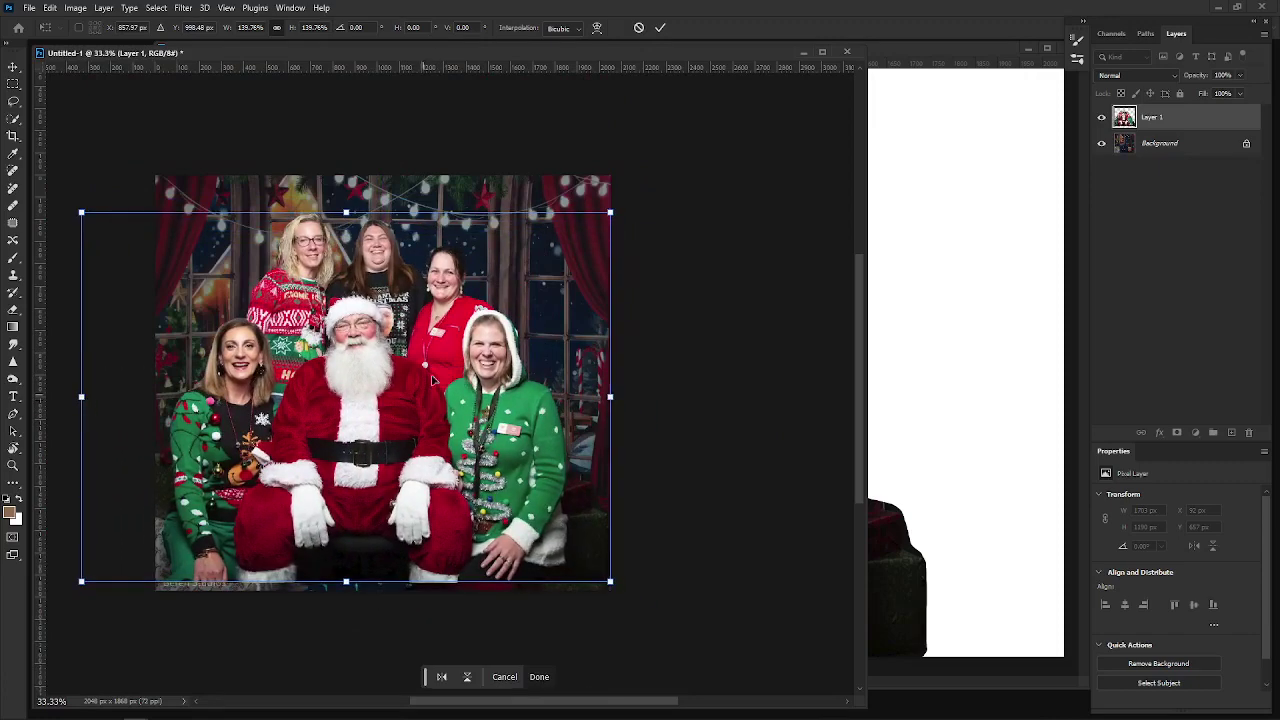
{"action": "left_click_drag", "start_coordinate": [416, 355], "coordinate": [420, 363]}
{"action": "left_click_drag", "start_coordinate": [345, 222], "coordinate": [348, 206]}
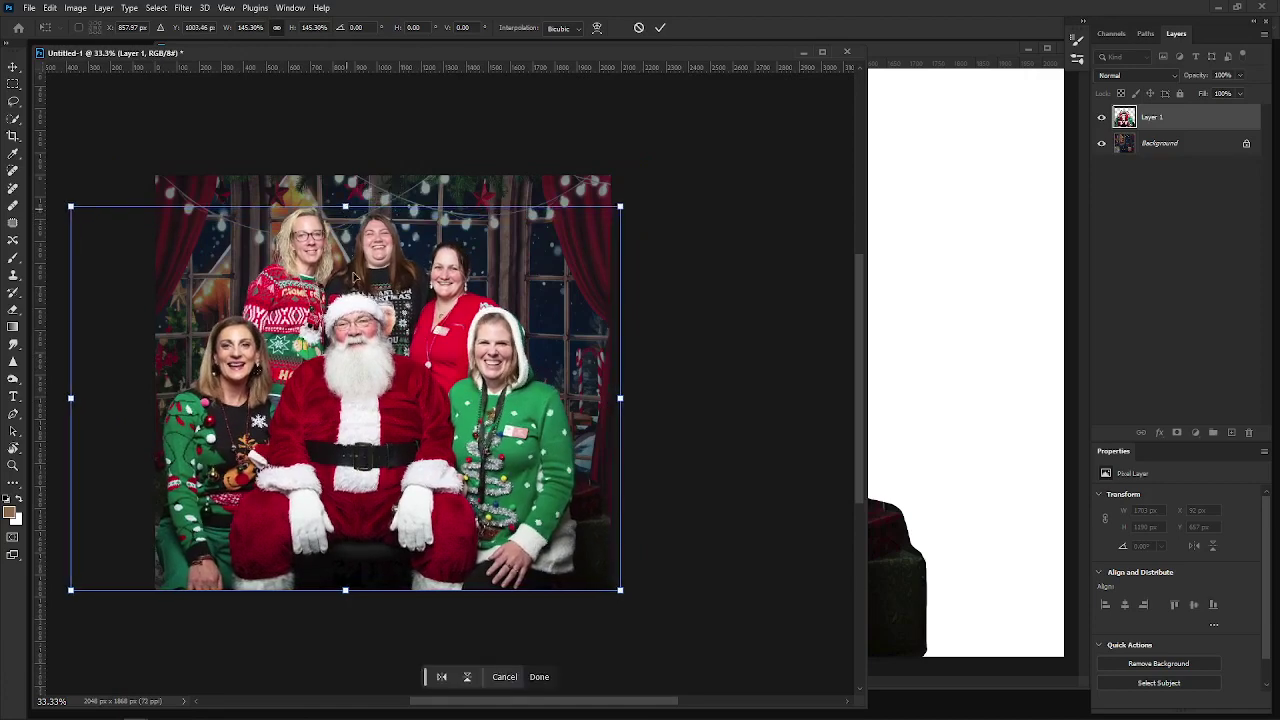
{"action": "left_click_drag", "start_coordinate": [335, 344], "coordinate": [355, 344]}
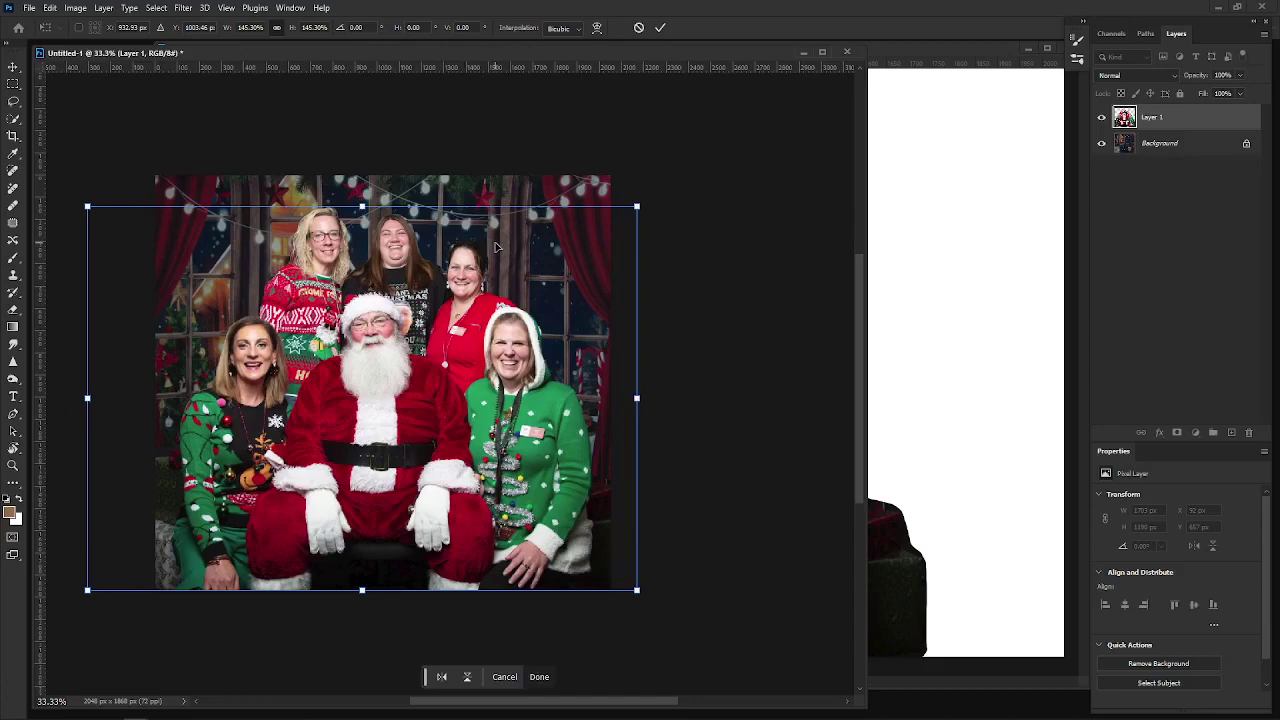
{"action": "key", "text": "Return"}
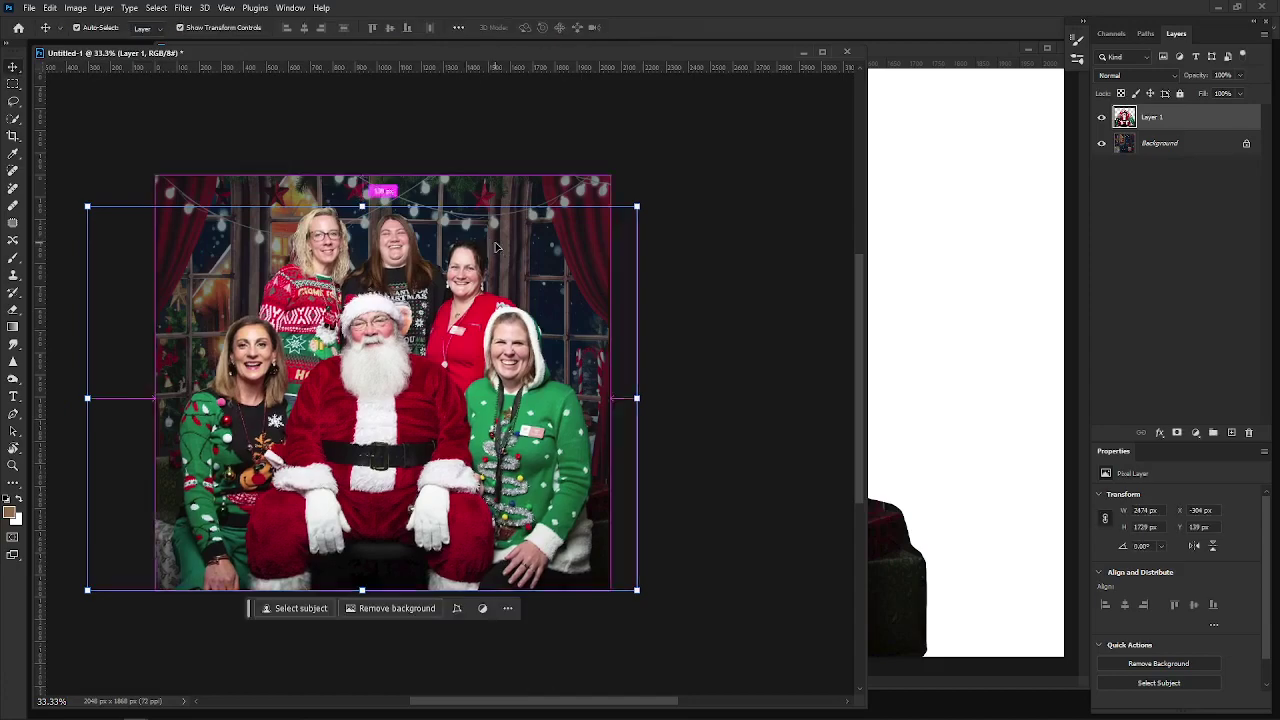
Examine the group's cut-out edges against the backdrop, especially the hair of the two dark-haired women in the back row.
{"action": "key", "text": "ctrl+plus"}
{"action": "key", "text": "ctrl+plus"}
{"action": "left_click_drag", "start_coordinate": [308, 678], "coordinate": [464, 652]}
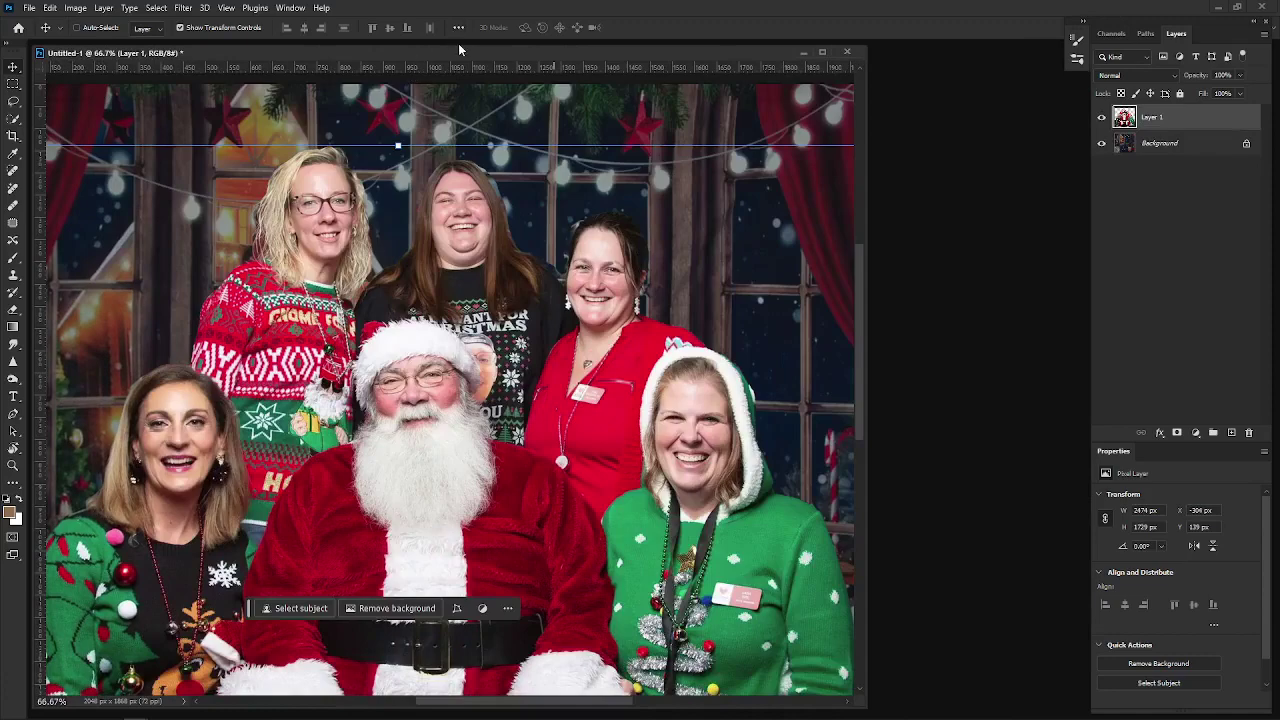
{"action": "left_click_drag", "start_coordinate": [468, 48], "coordinate": [537, 62]}
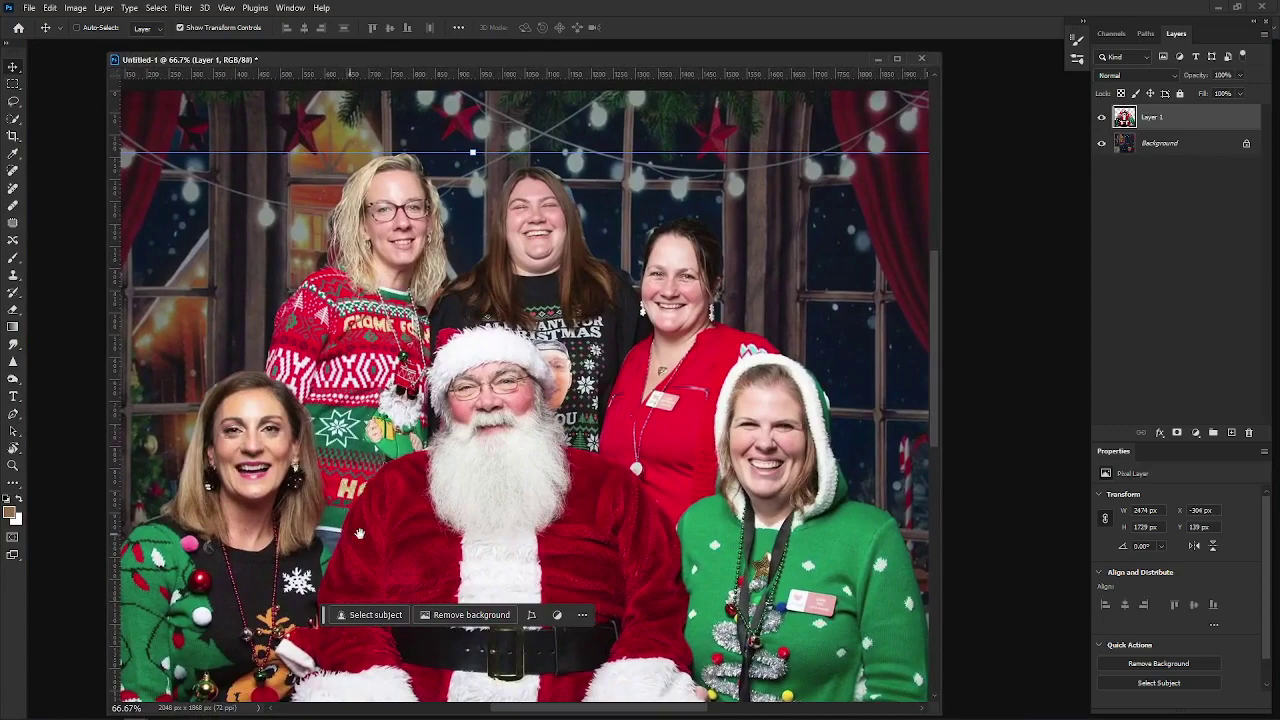
{"action": "left_click_drag", "start_coordinate": [500, 531], "coordinate": [526, 278]}
{"action": "left_click_drag", "start_coordinate": [387, 449], "coordinate": [639, 469]}
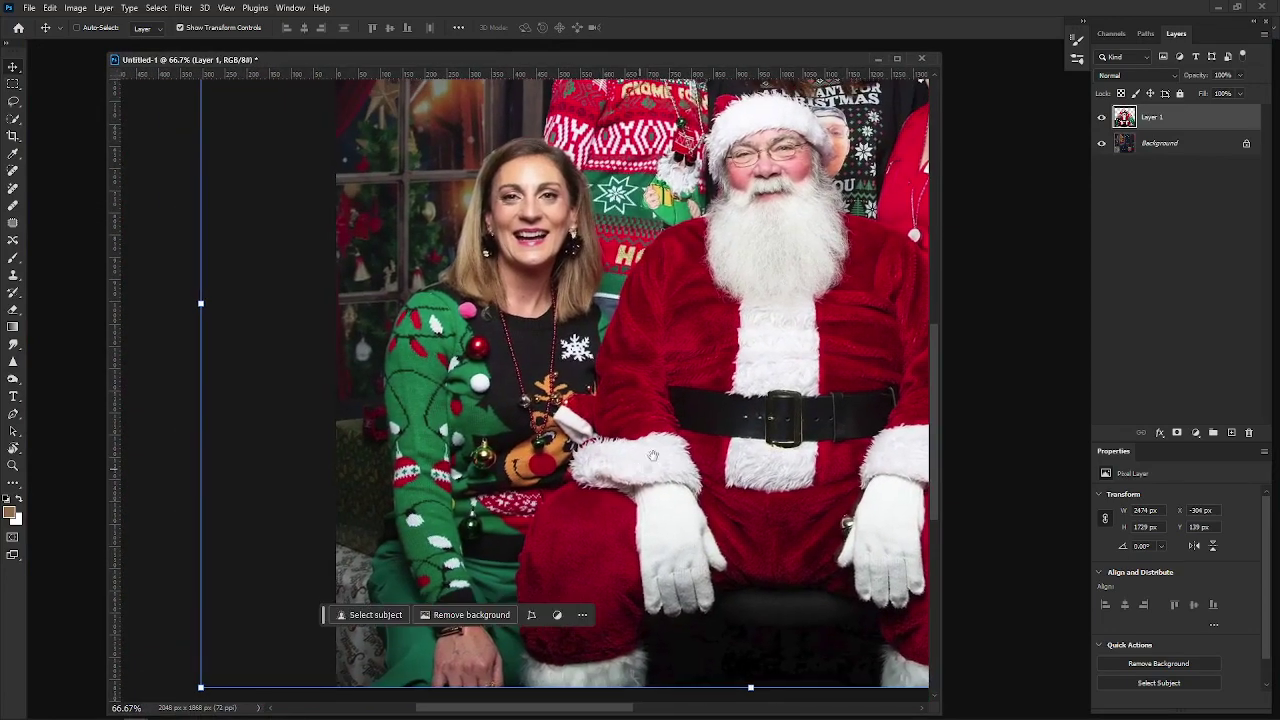
{"action": "left_click_drag", "start_coordinate": [742, 345], "coordinate": [558, 404]}
{"action": "left_click_drag", "start_coordinate": [700, 309], "coordinate": [565, 483]}
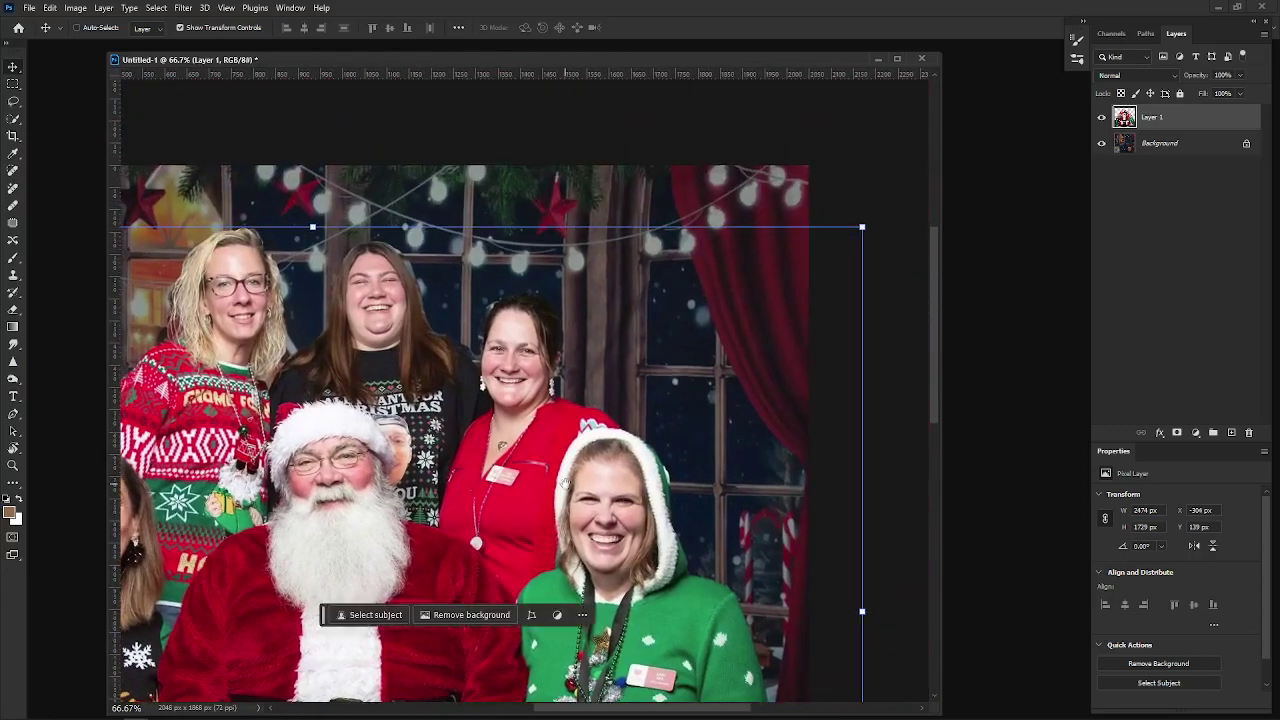
{"action": "left_click_drag", "start_coordinate": [417, 339], "coordinate": [466, 380]}
{"action": "key", "text": "ctrl+plus"}
{"action": "key", "text": "ctrl+plus"}
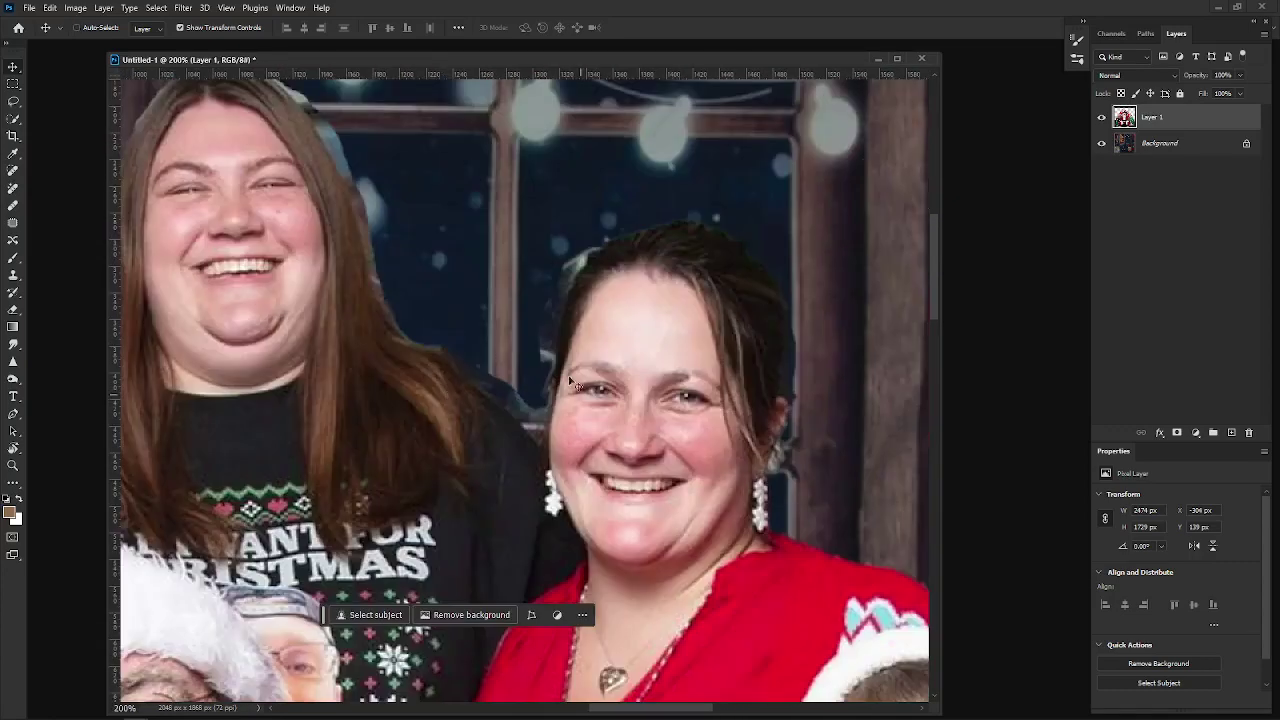
{"action": "left_click_drag", "start_coordinate": [679, 277], "coordinate": [636, 332]}
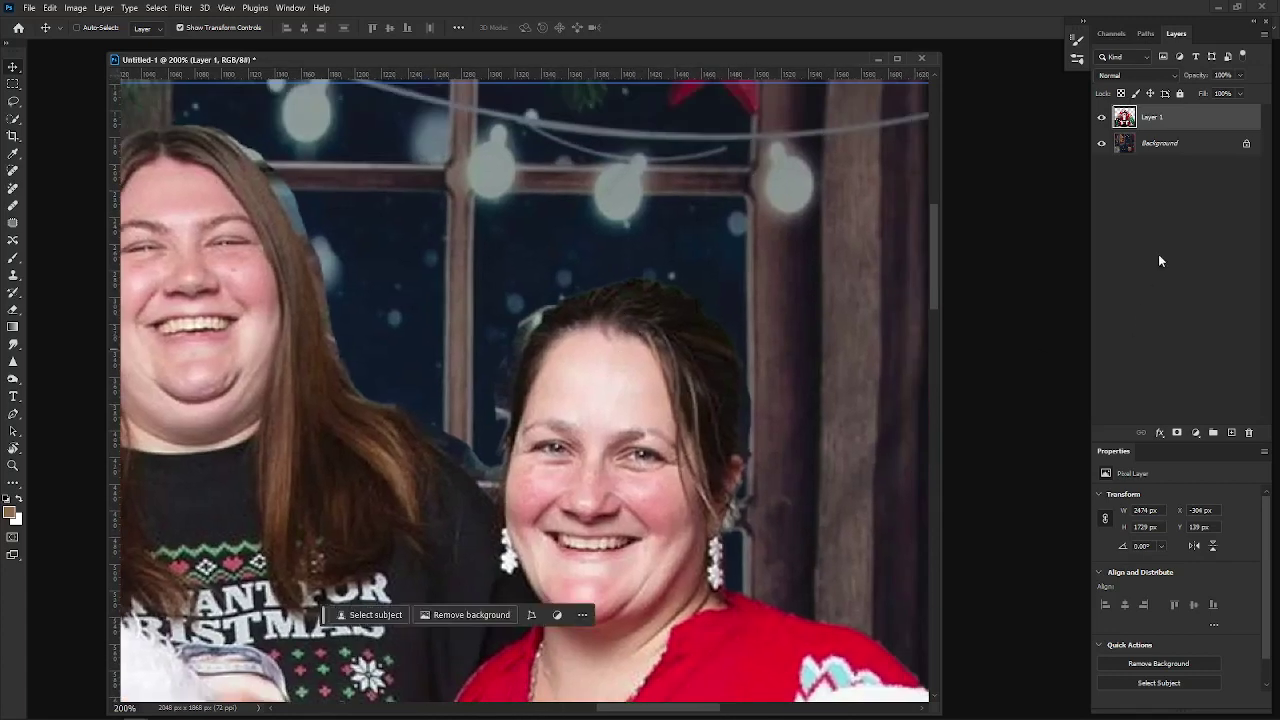
Add a white layer mask to the Santa group's layer and activate the Brush tool.
{"action": "left_click", "coordinate": [1176, 433]}
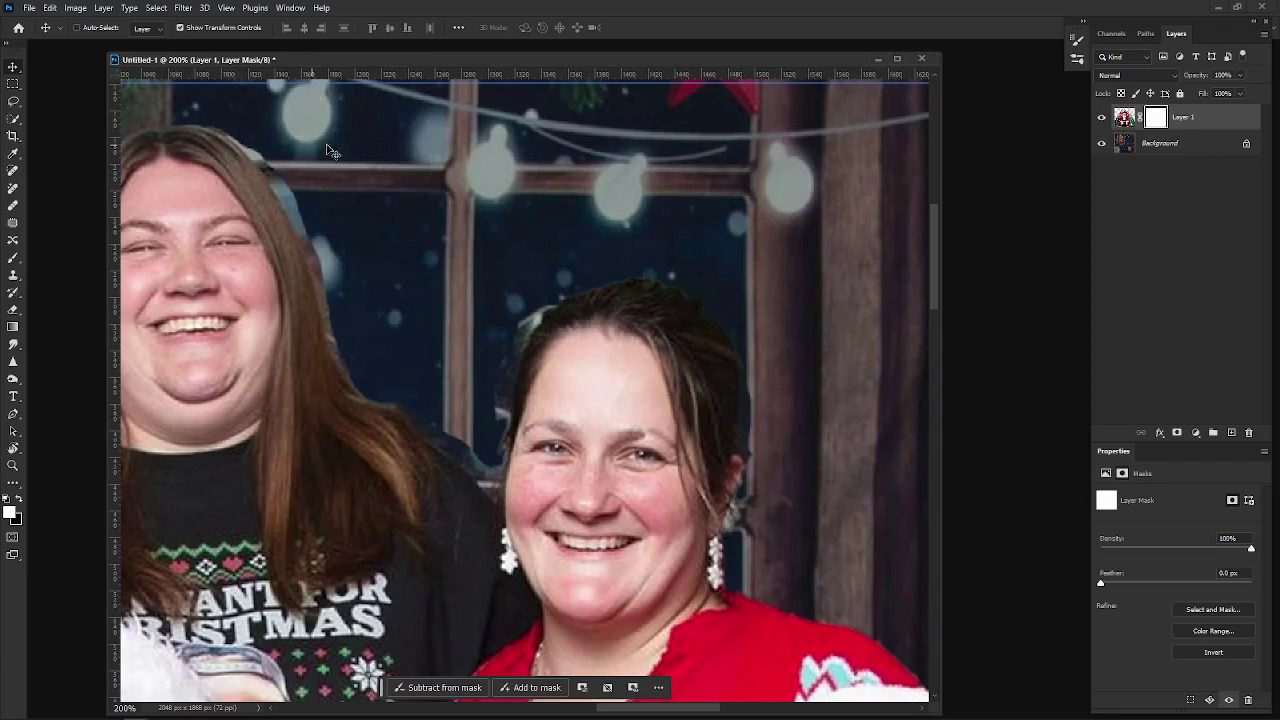
{"action": "key", "text": "b"}
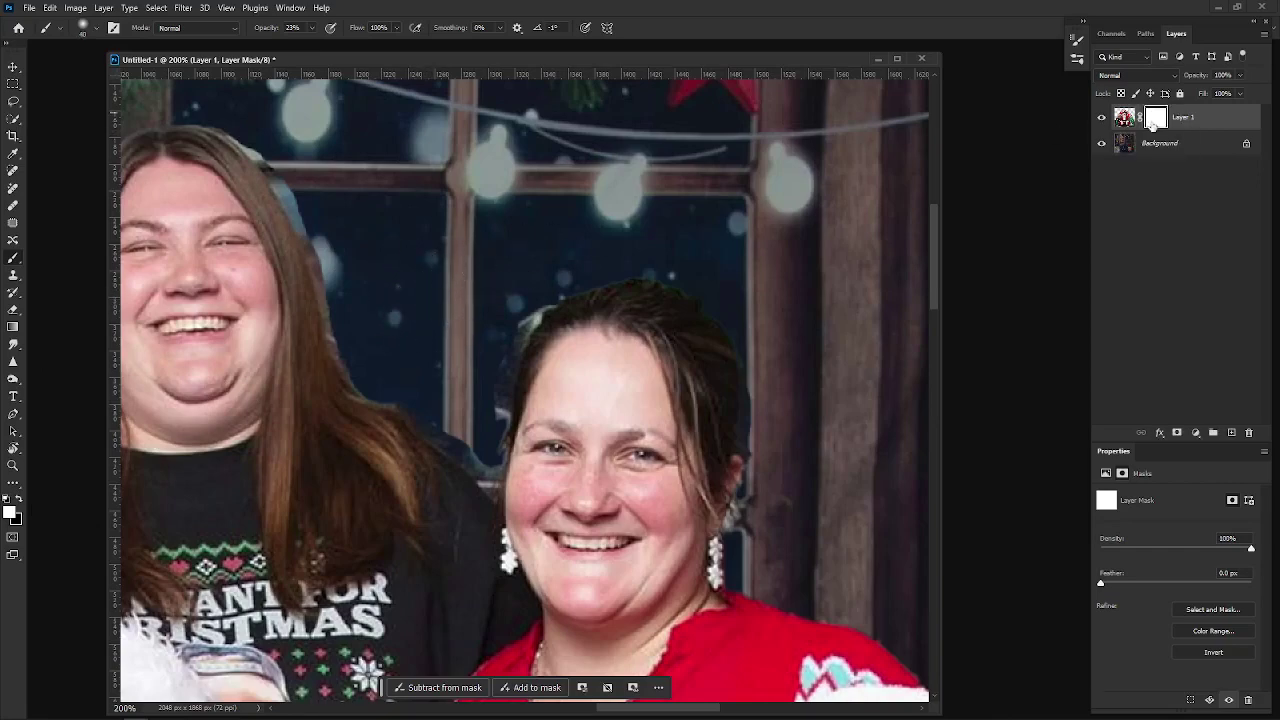
Invert the layer mask to black to hide the whole group, and invert it back to white.
{"action": "key", "text": "ctrl+minus"}
{"action": "key", "text": "ctrl+minus"}
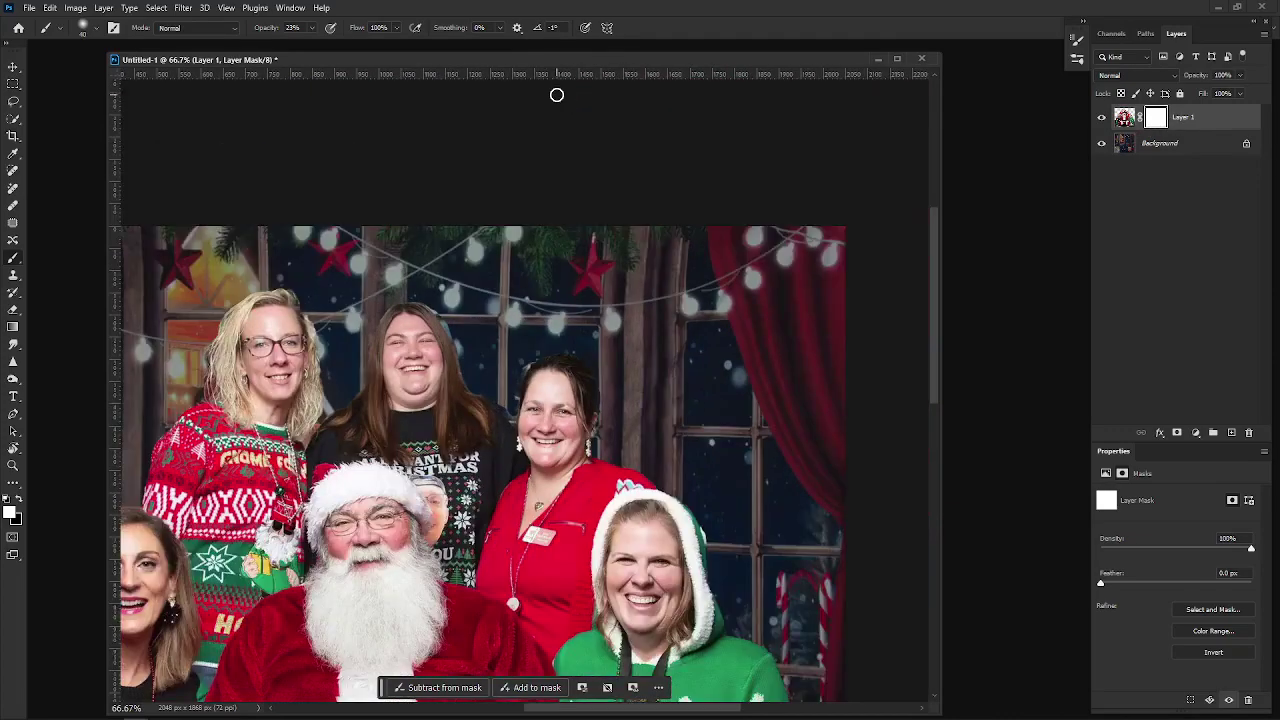
{"action": "key", "text": "ctrl+i"}
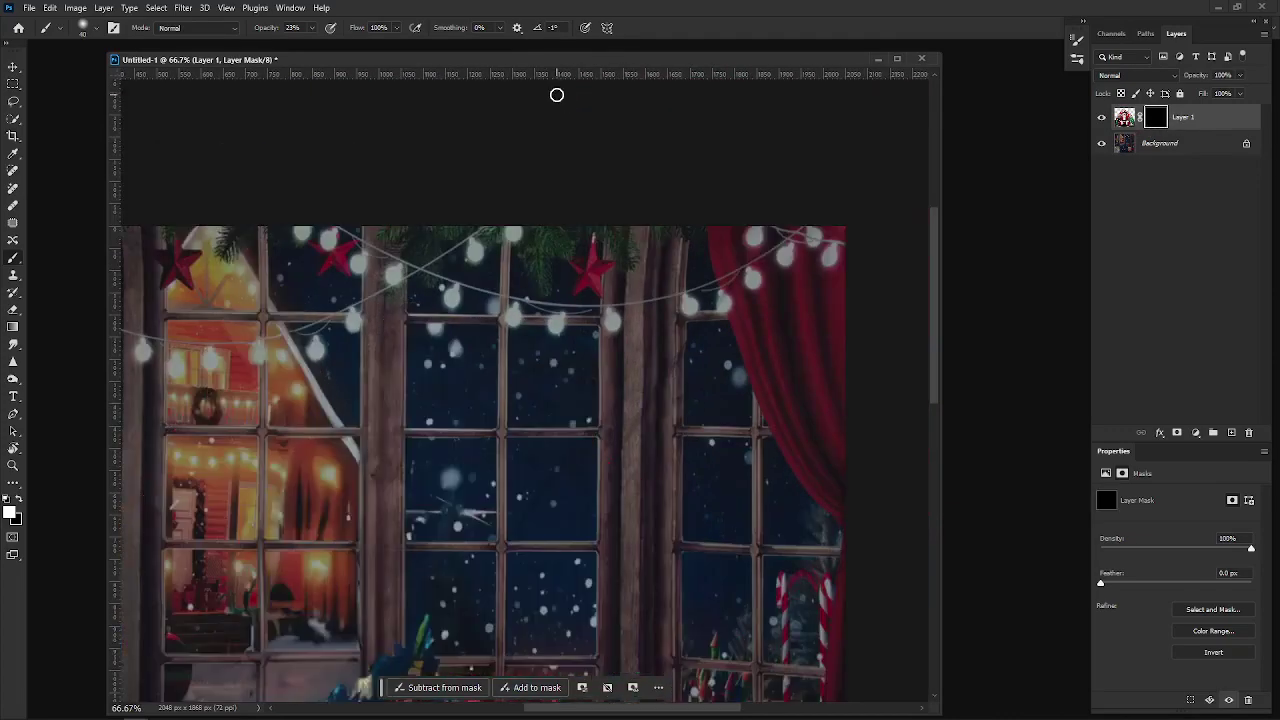
{"action": "key", "text": "ctrl+i"}
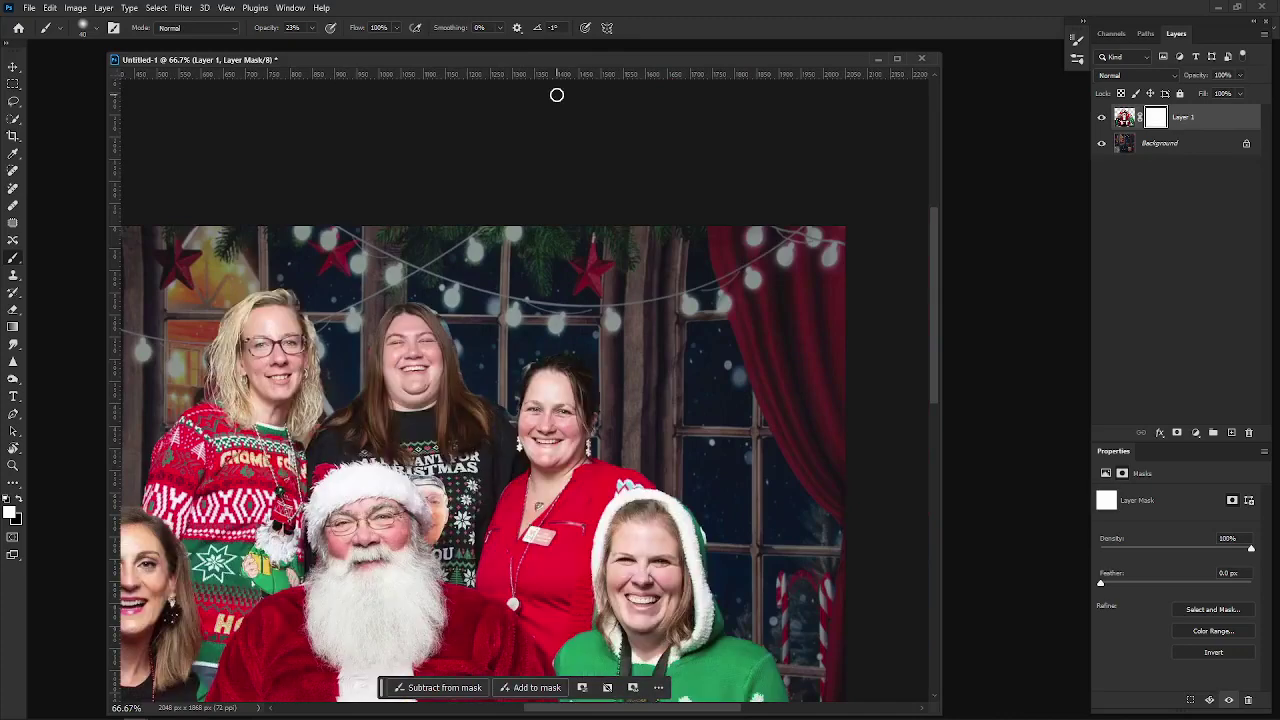
Set up a black brush with 60% hardness and 70% opacity for masking the edge of the long-haired woman's hair.
{"action": "key", "text": "ctrl+plus"}
{"action": "key", "text": "ctrl+plus"}
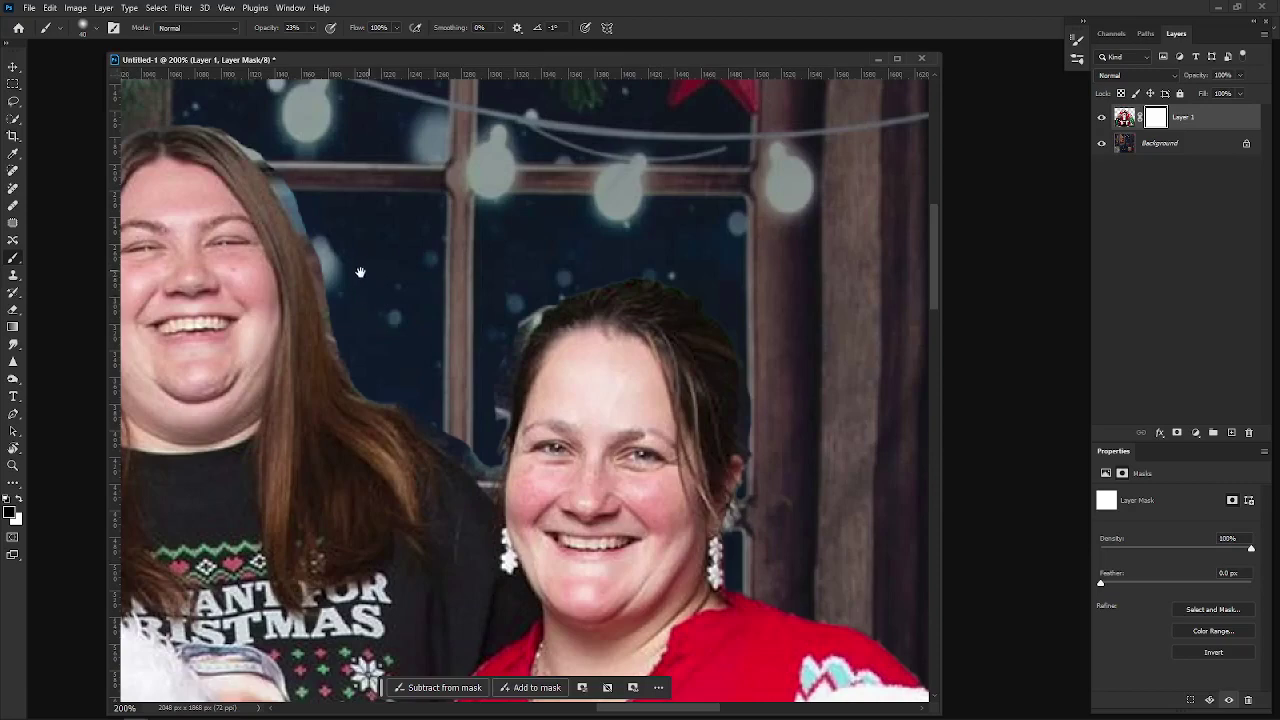
{"action": "left_click_drag", "start_coordinate": [344, 234], "coordinate": [529, 309]}
{"action": "key", "text": "ctrl+plus"}
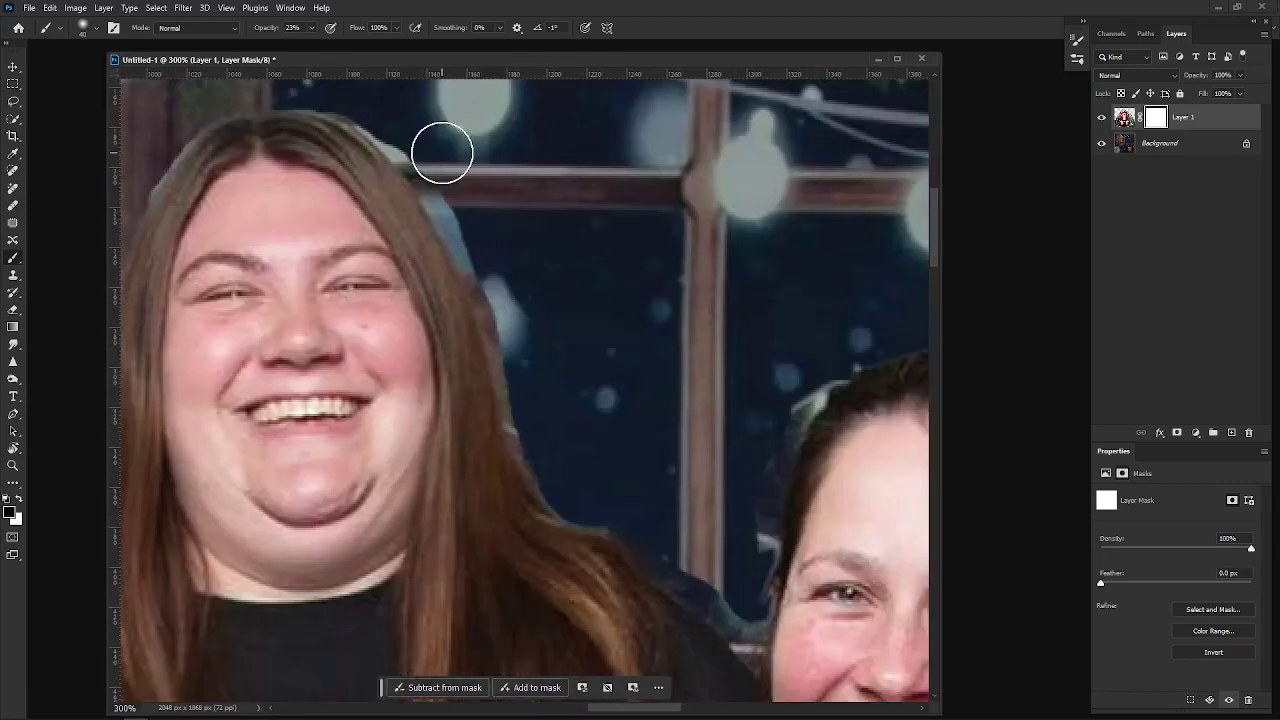
{"action": "right_click", "coordinate": [549, 300]}
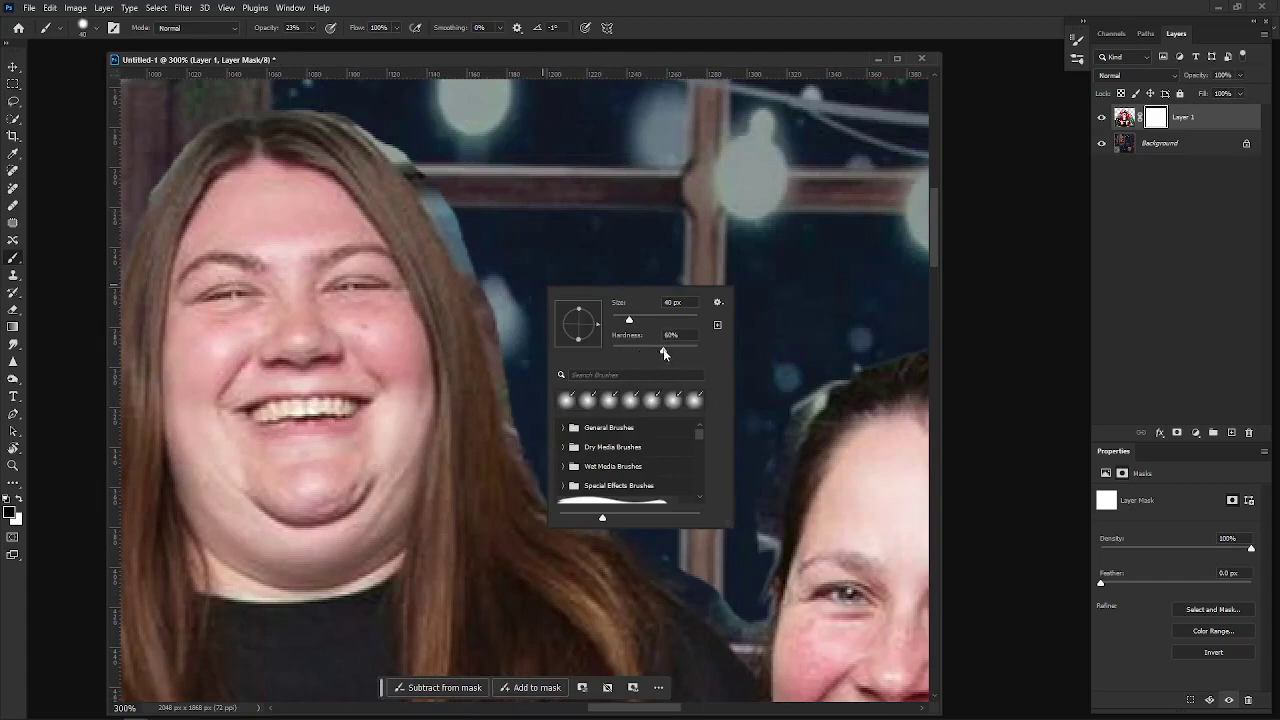
{"action": "key", "text": "Return"}
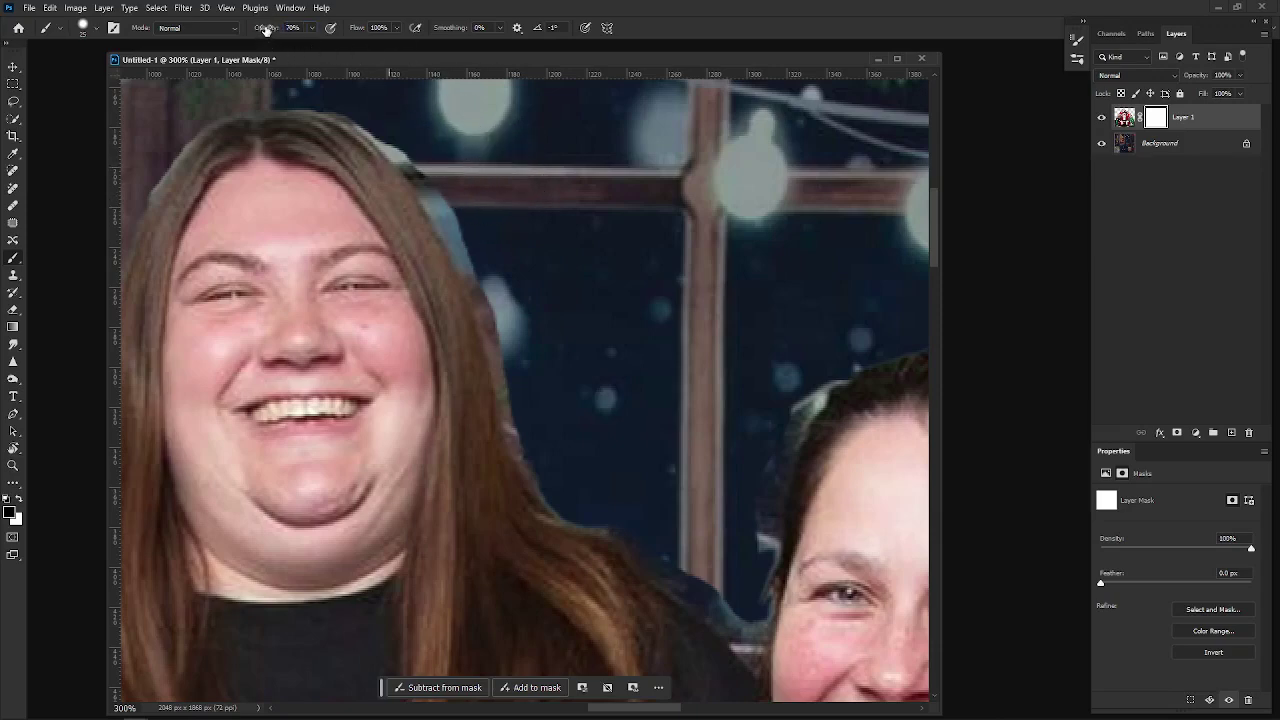
With a 20 px black brush at 100% opacity, mask out the blue fringe beside the long-haired woman's hair on the window side.
{"action": "type", "text": "98"}
{"action": "key", "text": "Return"}
{"action": "left_click_drag", "start_coordinate": [494, 194], "coordinate": [499, 282]}
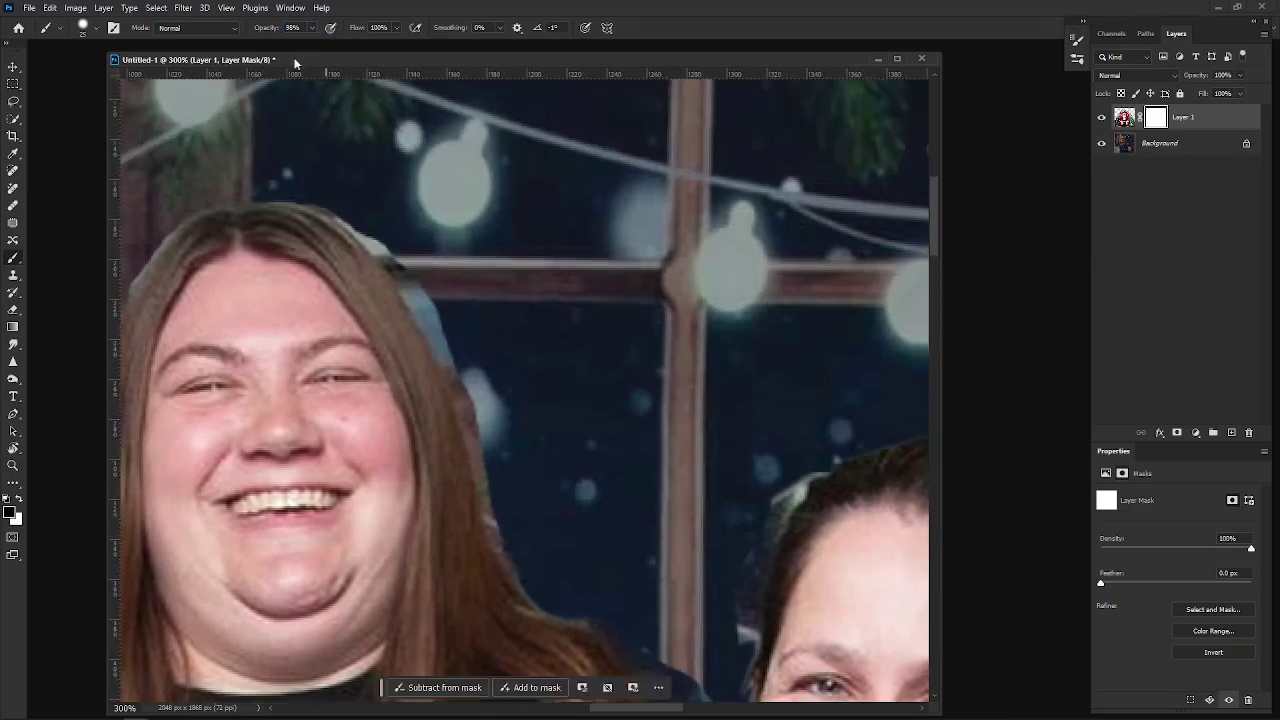
{"action": "left_click_drag", "start_coordinate": [264, 32], "coordinate": [479, 88]}
{"action": "key", "text": "bracketleft"}
{"action": "key", "text": "bracketleft"}
{"action": "key", "text": "bracketleft"}
{"action": "key", "text": "bracketright"}
{"action": "mouse_move", "coordinate": [357, 209]}
{"action": "left_mouse_down"}
{"action": "mouse_move", "coordinate": [450, 329]}
{"action": "mouse_move", "coordinate": [483, 442]}
{"action": "mouse_move", "coordinate": [484, 419]}
{"action": "mouse_move", "coordinate": [476, 406]}
{"action": "mouse_move", "coordinate": [495, 509]}
{"action": "mouse_move", "coordinate": [567, 536]}
{"action": "mouse_move", "coordinate": [544, 522]}
{"action": "mouse_move", "coordinate": [513, 532]}
{"action": "mouse_move", "coordinate": [547, 590]}
{"action": "left_mouse_up"}
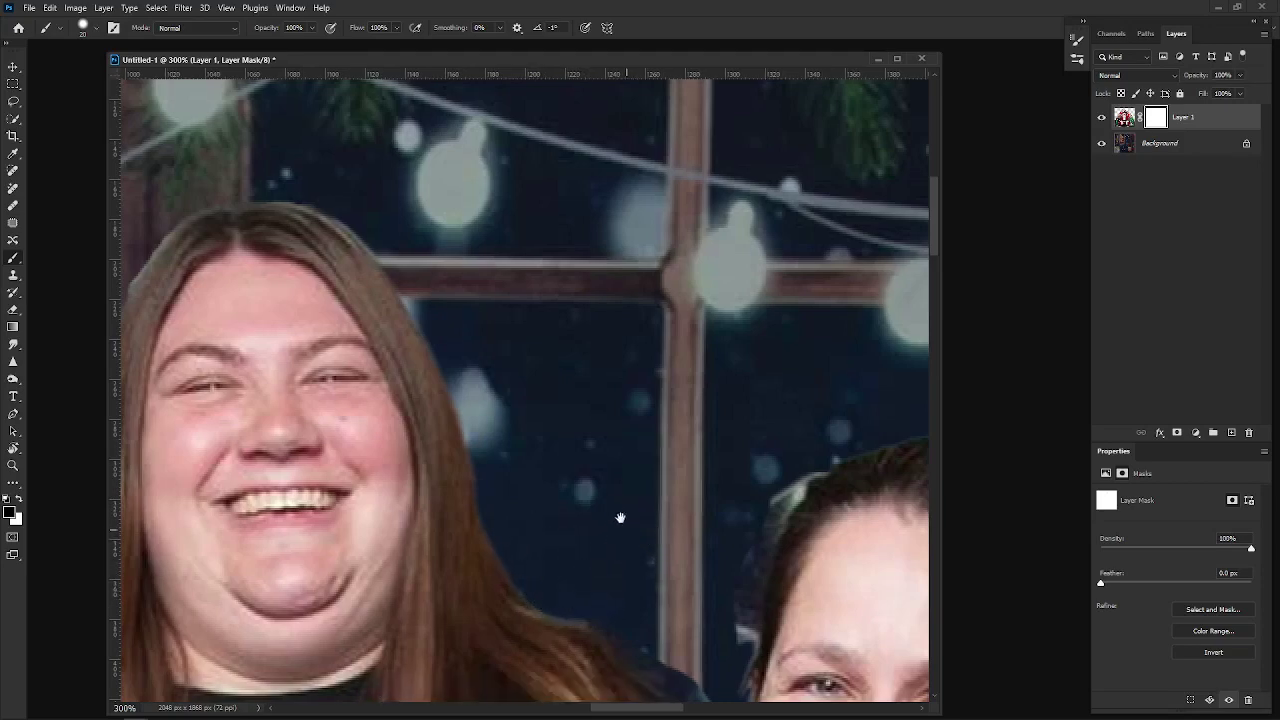
Mask out the leftover fringe on the other side of the long-haired woman's hair and along the blonde woman's curls.
{"action": "left_click_drag", "start_coordinate": [625, 506], "coordinate": [697, 506]}
{"action": "left_click_drag", "start_coordinate": [407, 181], "coordinate": [559, 169]}
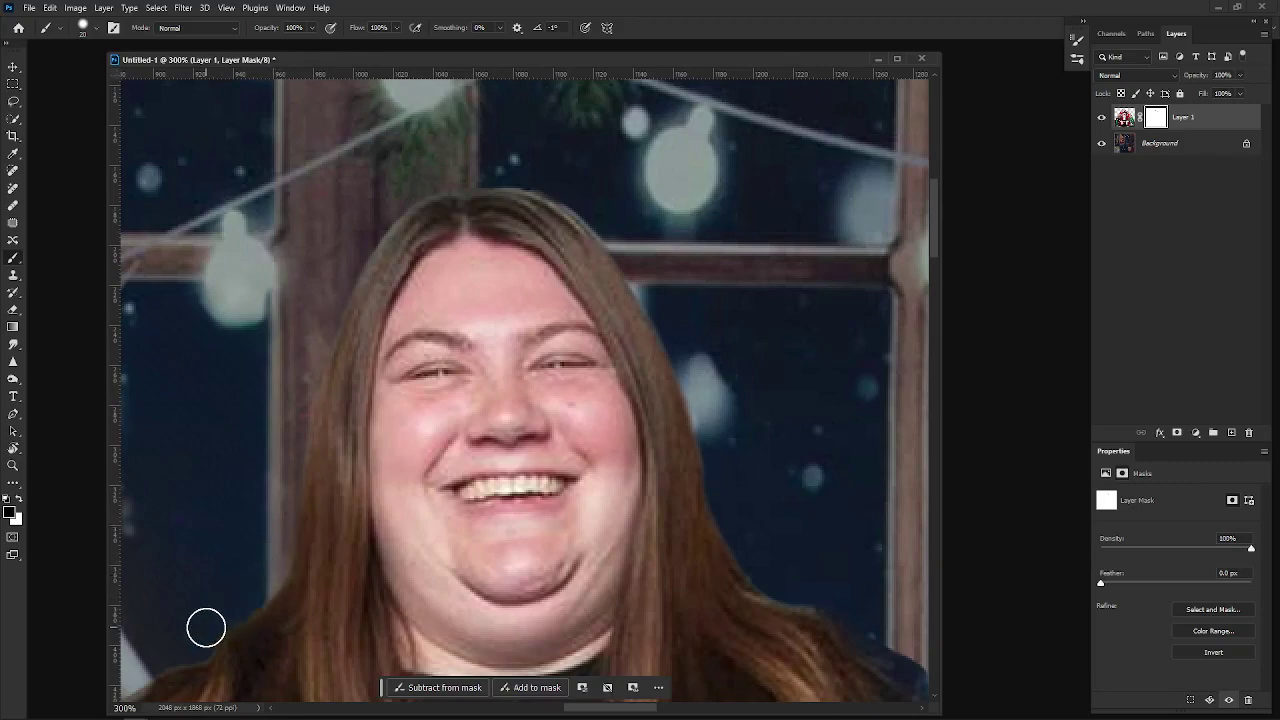
{"action": "mouse_move", "coordinate": [475, 534]}
{"action": "left_mouse_down"}
{"action": "mouse_move", "coordinate": [329, 371]}
{"action": "mouse_move", "coordinate": [446, 366]}
{"action": "mouse_move", "coordinate": [423, 291]}
{"action": "mouse_move", "coordinate": [480, 386]}
{"action": "left_mouse_up"}
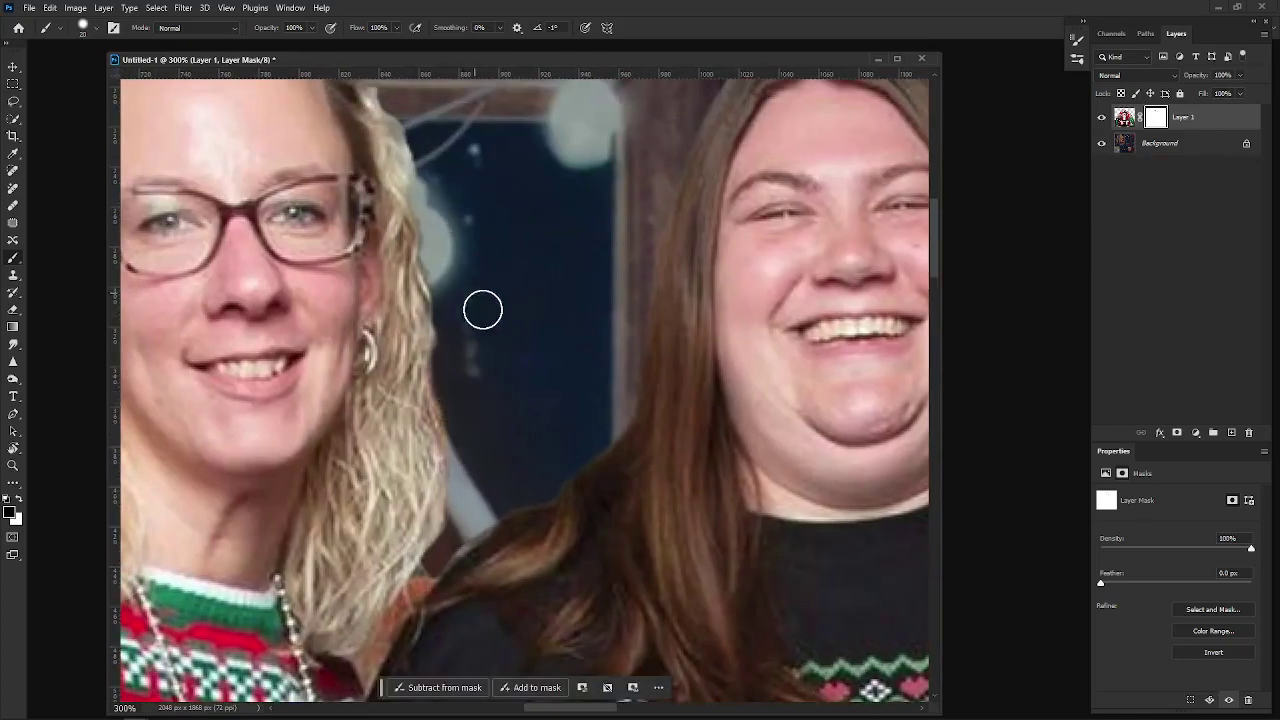
{"action": "mouse_move", "coordinate": [438, 175]}
{"action": "left_mouse_down"}
{"action": "mouse_move", "coordinate": [446, 204]}
{"action": "mouse_move", "coordinate": [448, 182]}
{"action": "left_mouse_up"}
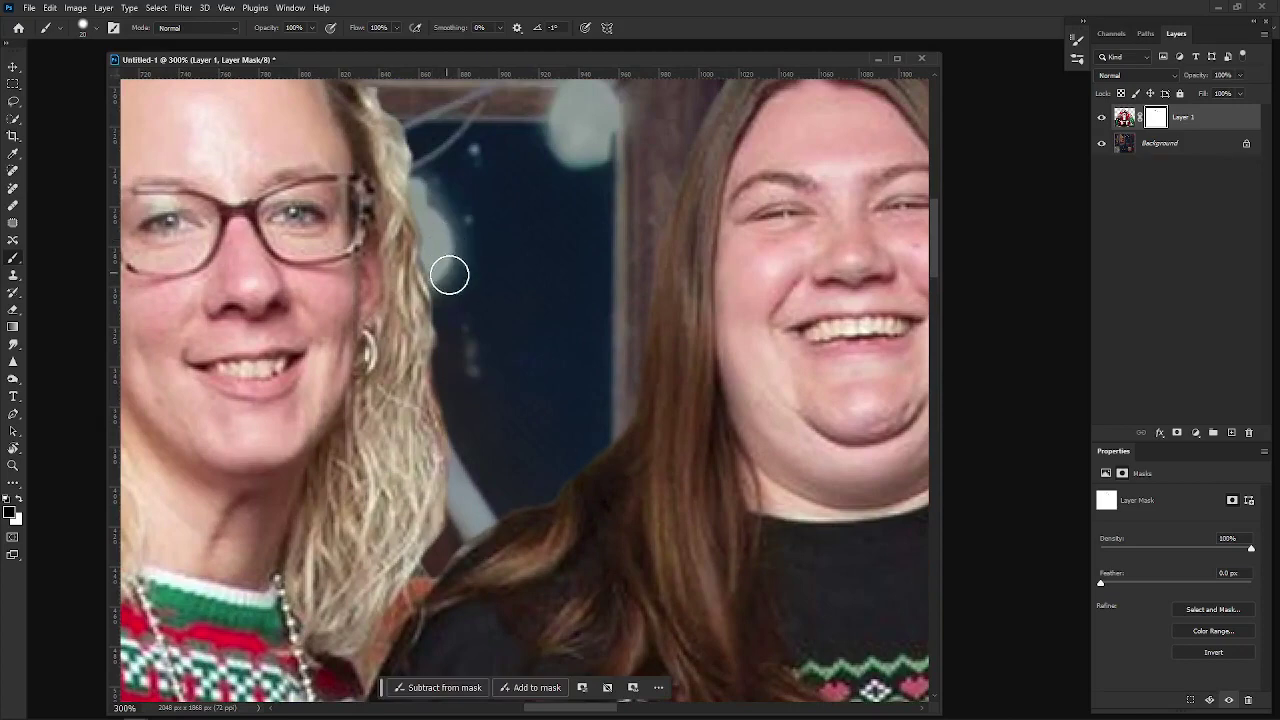
{"action": "key", "text": "space"}
{"action": "mouse_move", "coordinate": [466, 100]}
{"action": "left_mouse_down"}
{"action": "mouse_move", "coordinate": [501, 320]}
{"action": "mouse_move", "coordinate": [463, 326]}
{"action": "mouse_move", "coordinate": [497, 410]}
{"action": "left_mouse_up"}
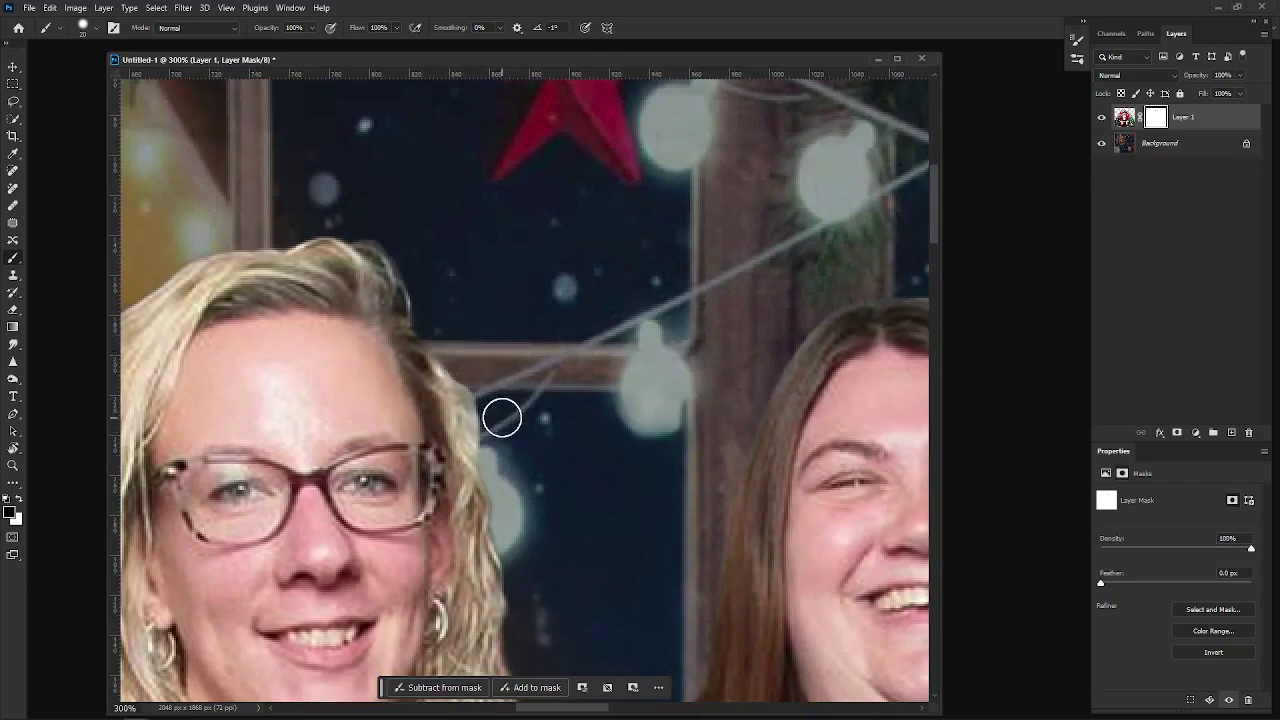
{"action": "mouse_move", "coordinate": [451, 217]}
{"action": "left_mouse_down"}
{"action": "mouse_move", "coordinate": [601, 232]}
{"action": "mouse_move", "coordinate": [627, 216]}
{"action": "left_mouse_up"}
{"action": "left_click_drag", "start_coordinate": [308, 239], "coordinate": [382, 200]}
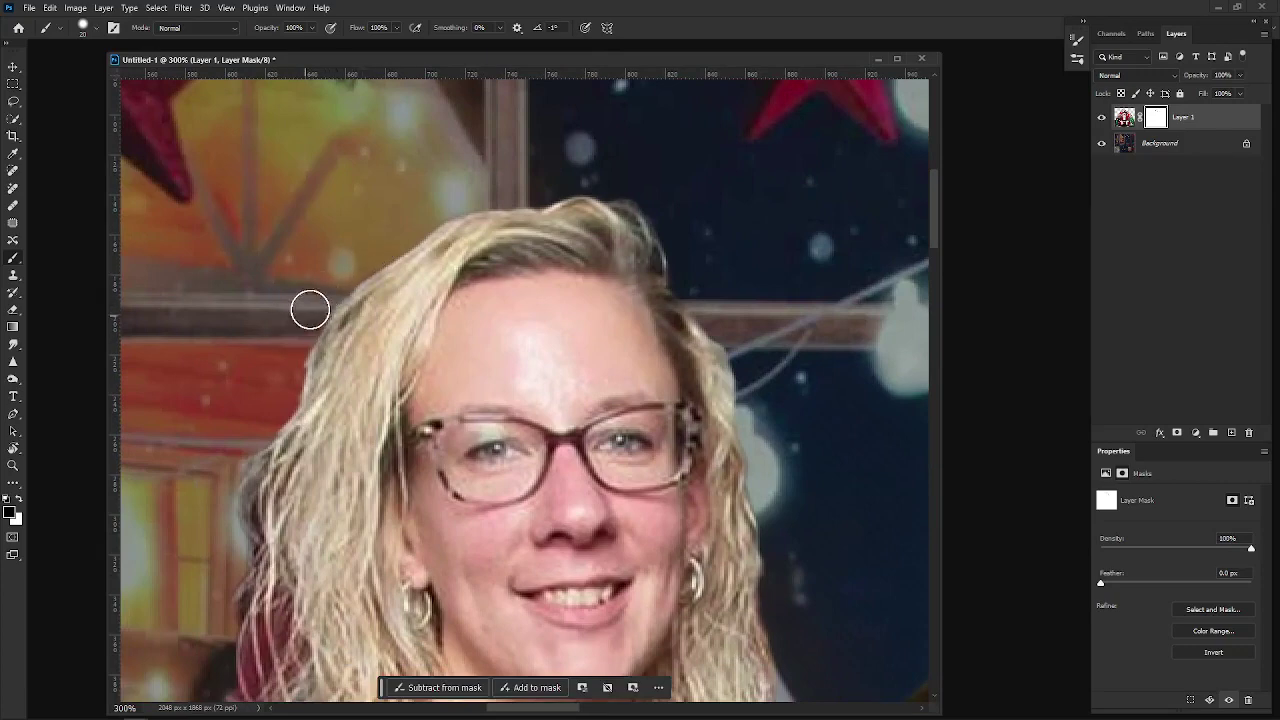
Fade the dark fringe around the blonde woman's outer curls on the mask using a small soft brush at 15% opacity.
{"action": "left_click_drag", "start_coordinate": [225, 421], "coordinate": [305, 276]}
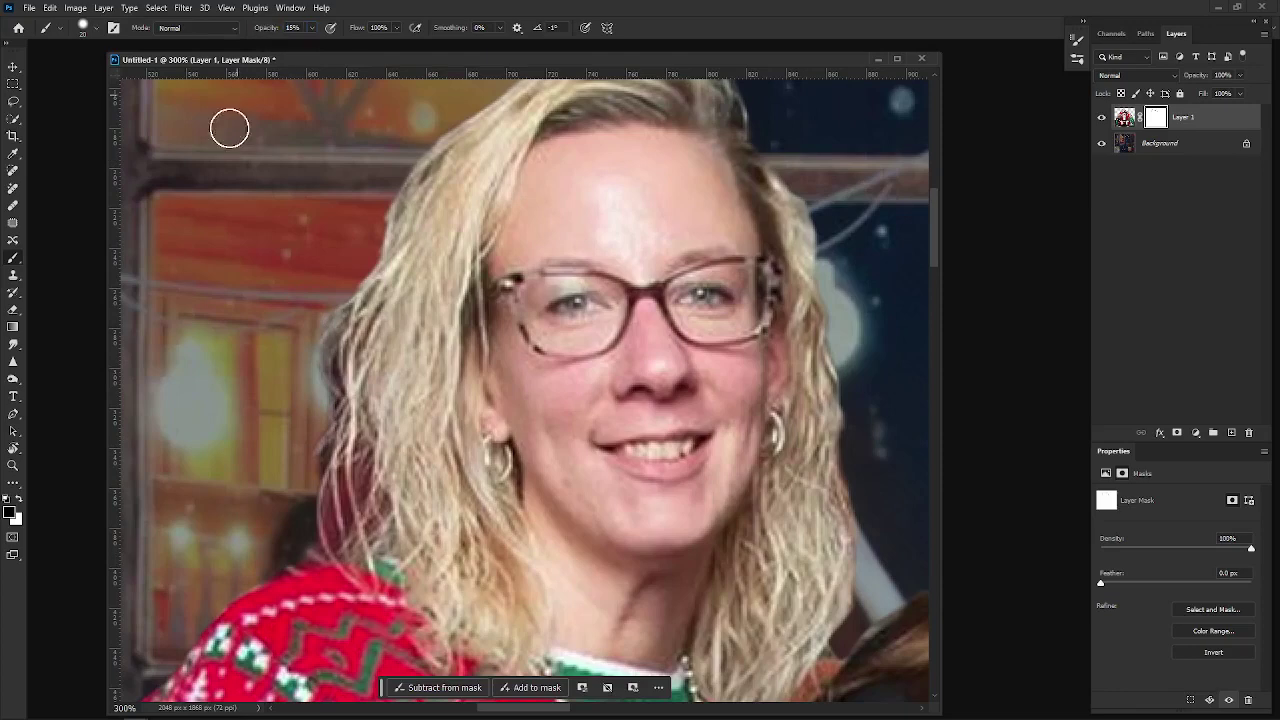
{"action": "right_click", "coordinate": [310, 181]}
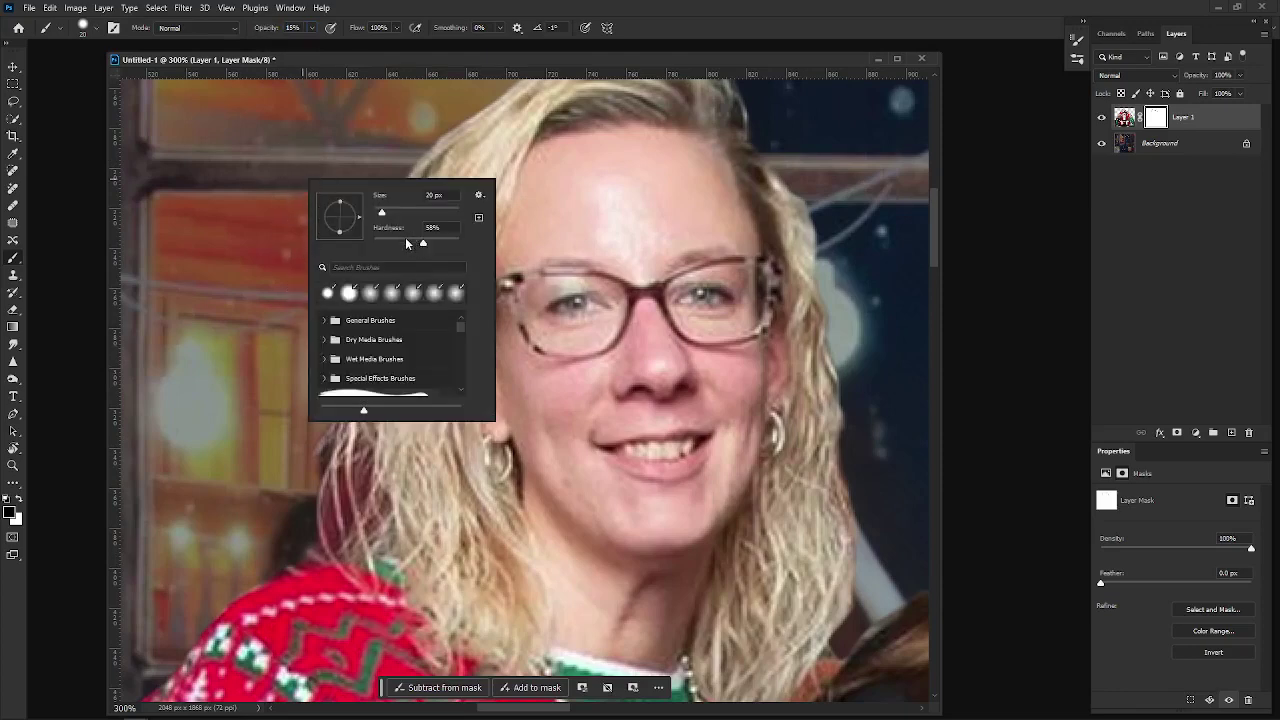
{"action": "left_click_drag", "start_coordinate": [406, 241], "coordinate": [291, 247]}
{"action": "key", "text": "Return"}
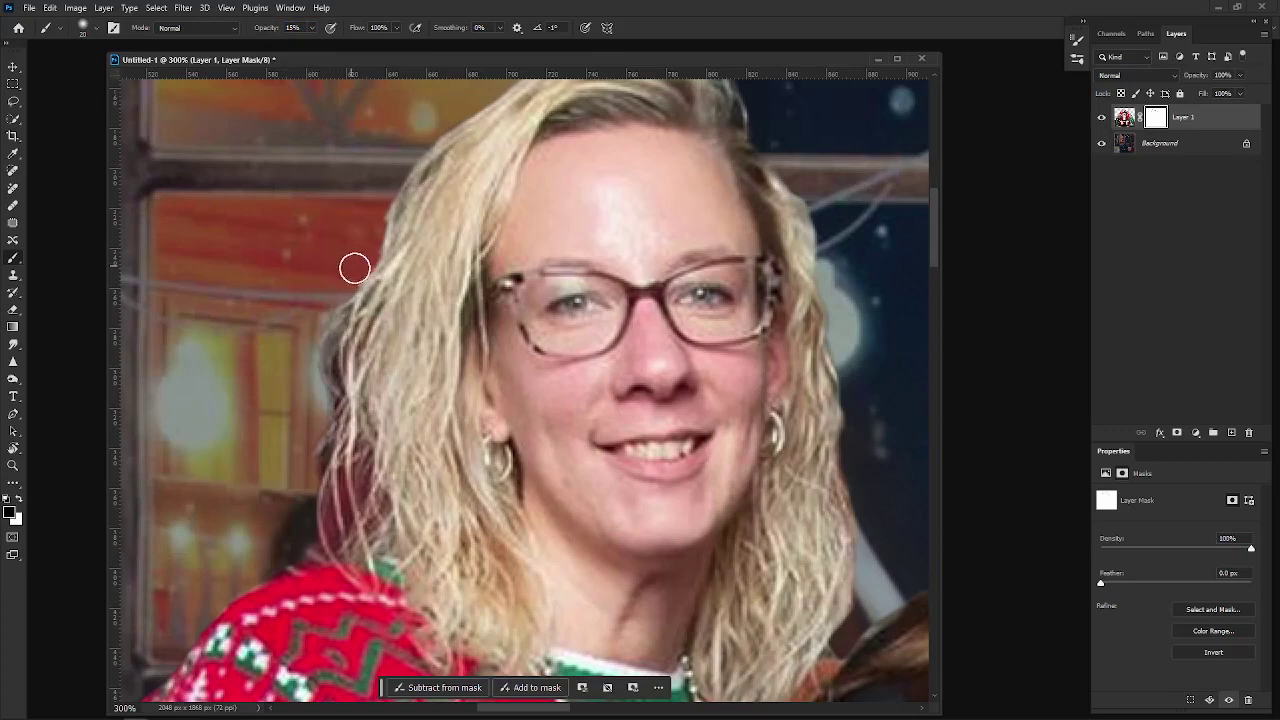
{"action": "key", "text": "bracketleft"}
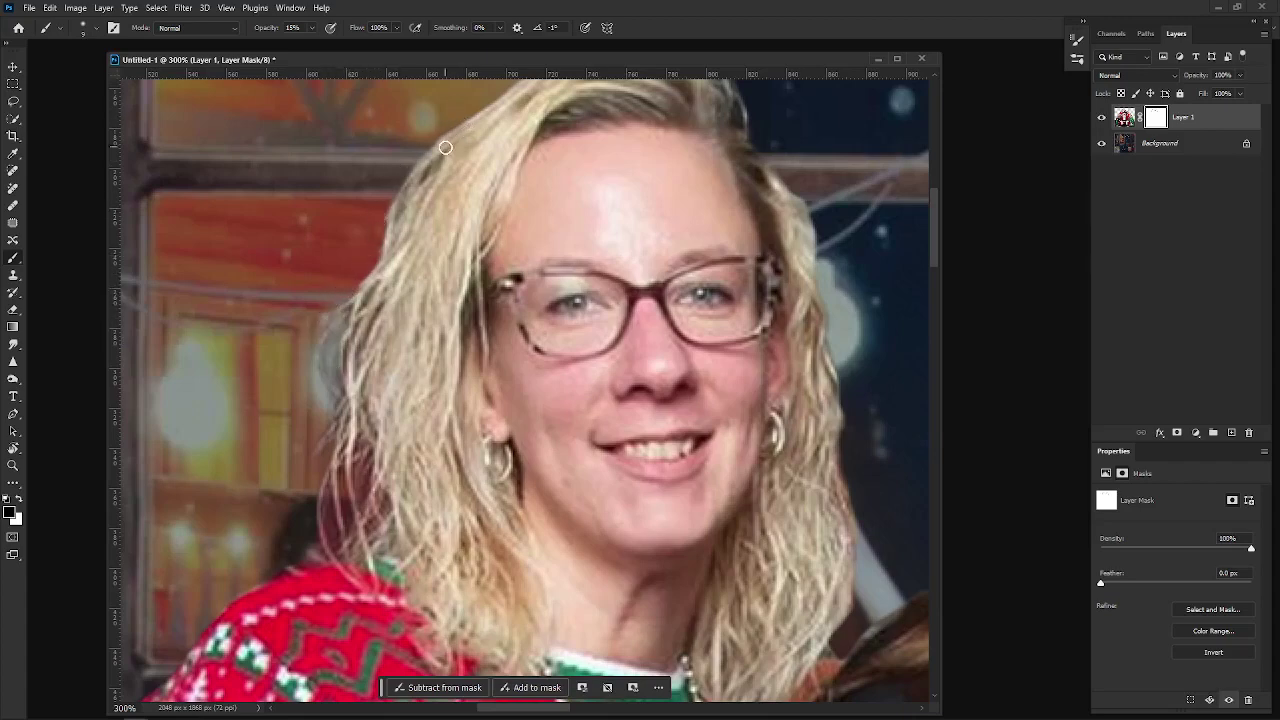
{"action": "left_click_drag", "start_coordinate": [416, 168], "coordinate": [410, 213]}
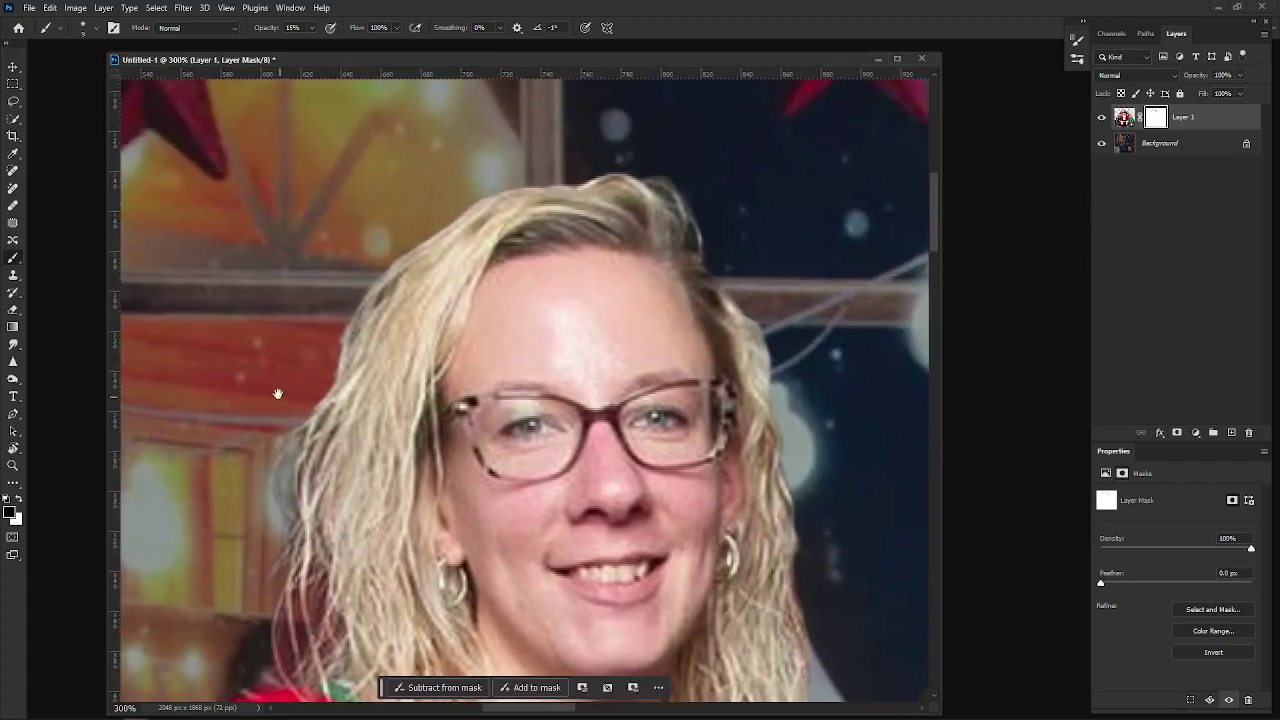
{"action": "left_click_drag", "start_coordinate": [278, 394], "coordinate": [322, 359]}
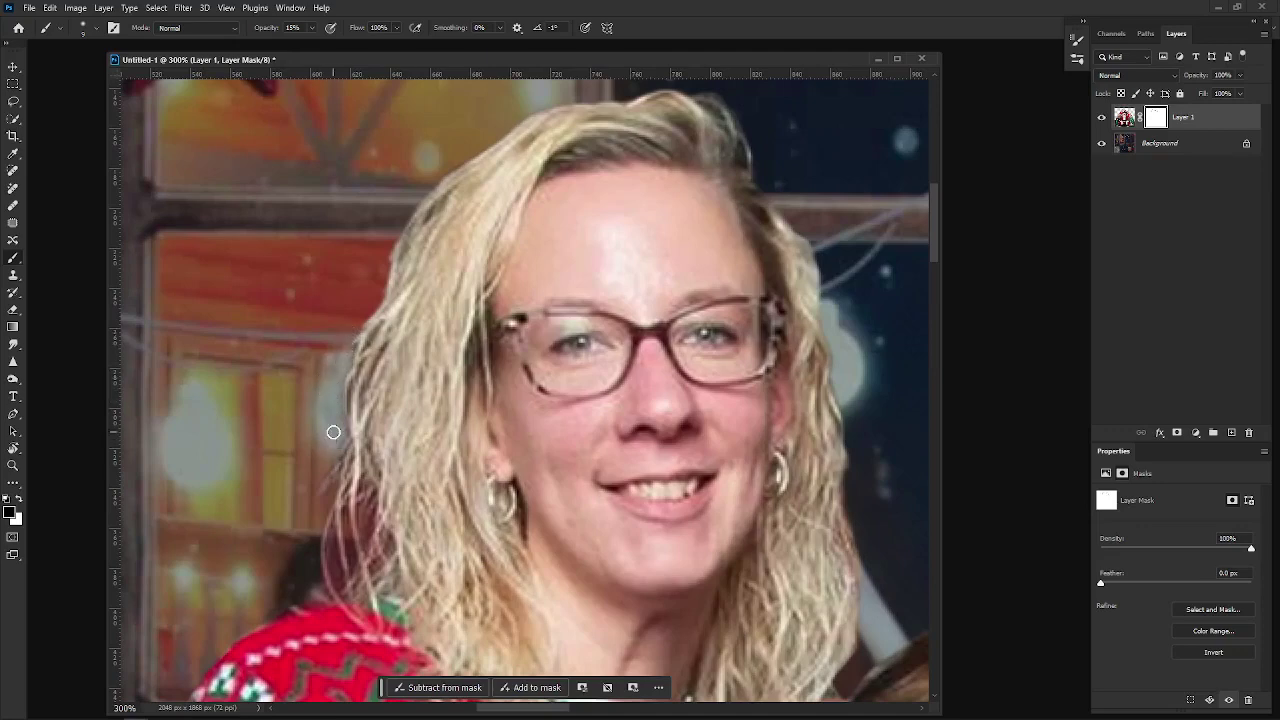
{"action": "mouse_move", "coordinate": [318, 432]}
{"action": "left_mouse_down"}
{"action": "mouse_move", "coordinate": [309, 449]}
{"action": "mouse_move", "coordinate": [300, 289]}
{"action": "mouse_move", "coordinate": [214, 100]}
{"action": "mouse_move", "coordinate": [221, 500]}
{"action": "mouse_move", "coordinate": [231, 455]}
{"action": "left_mouse_up"}
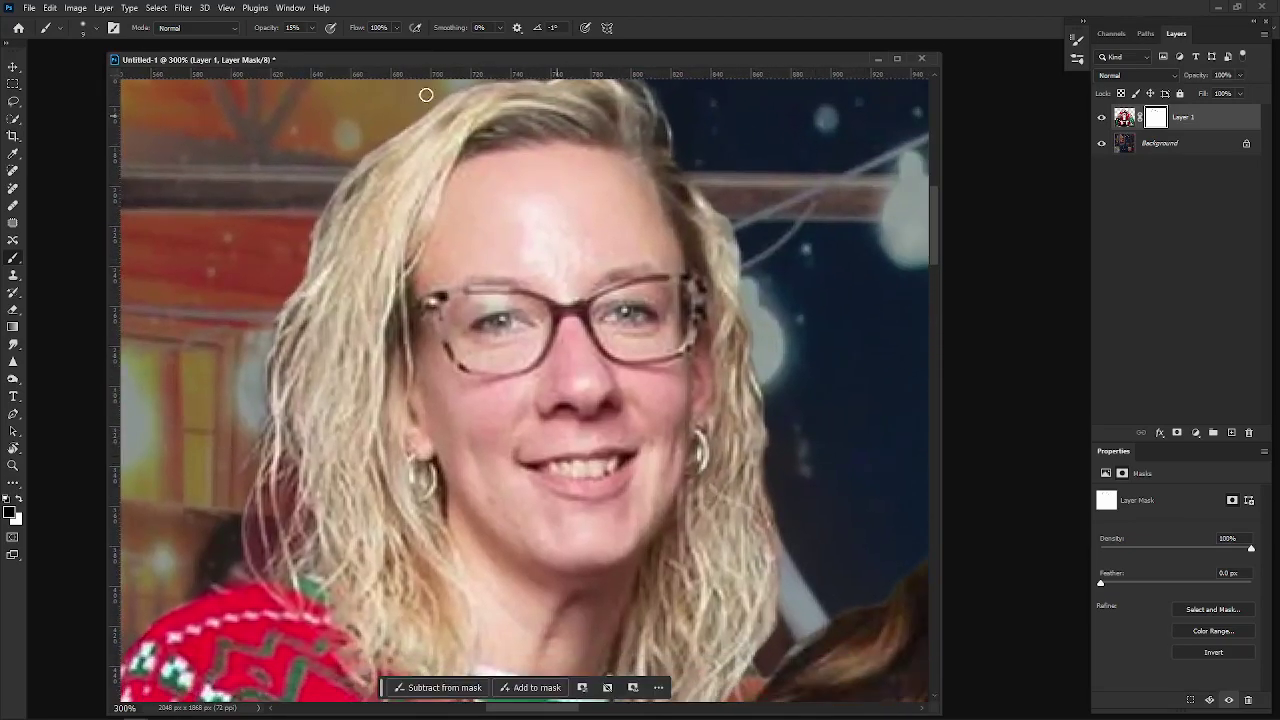
{"action": "left_click_drag", "start_coordinate": [497, 494], "coordinate": [610, 152]}
Mask out the grey fringe along the front-row woman's hair with a 20 px brush at about 63% hardness and 100% opacity.
{"action": "left_click_drag", "start_coordinate": [254, 554], "coordinate": [520, 400]}
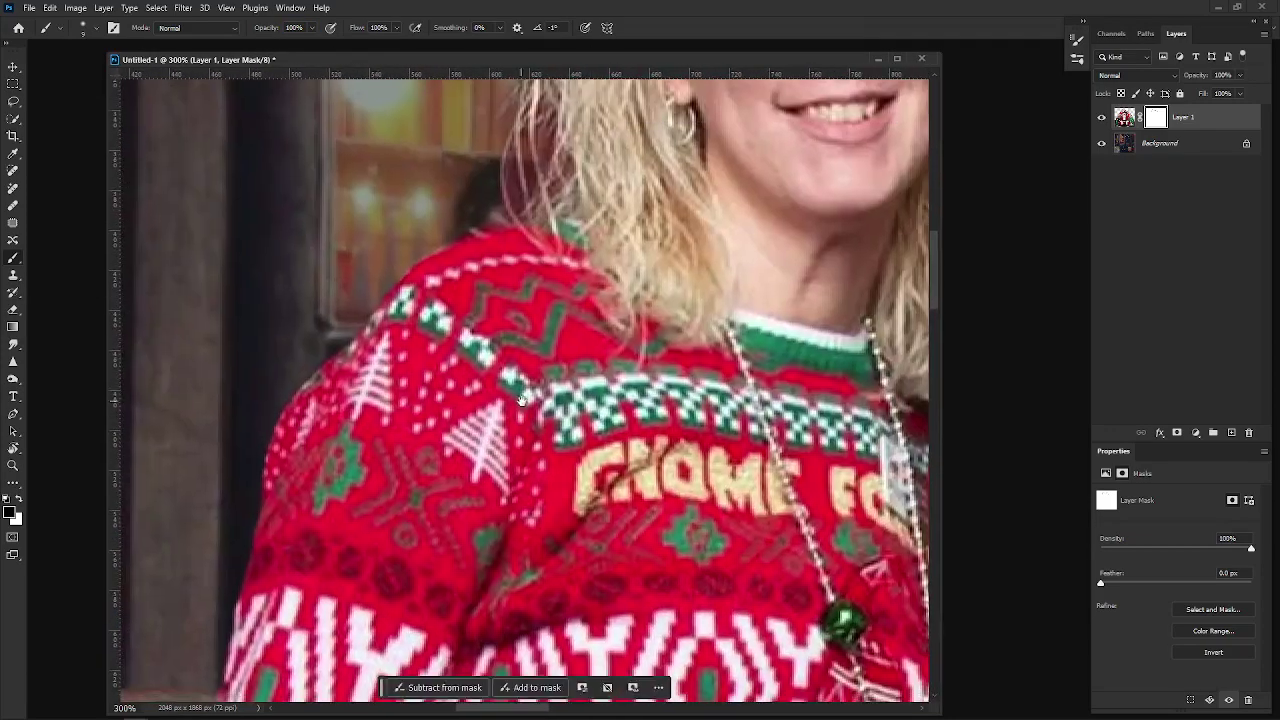
{"action": "scroll", "coordinate": [425, 385], "scroll_direction": "down", "scroll_amount": 10}
{"action": "scroll", "coordinate": [425, 385], "scroll_direction": "left", "scroll_amount": 6}
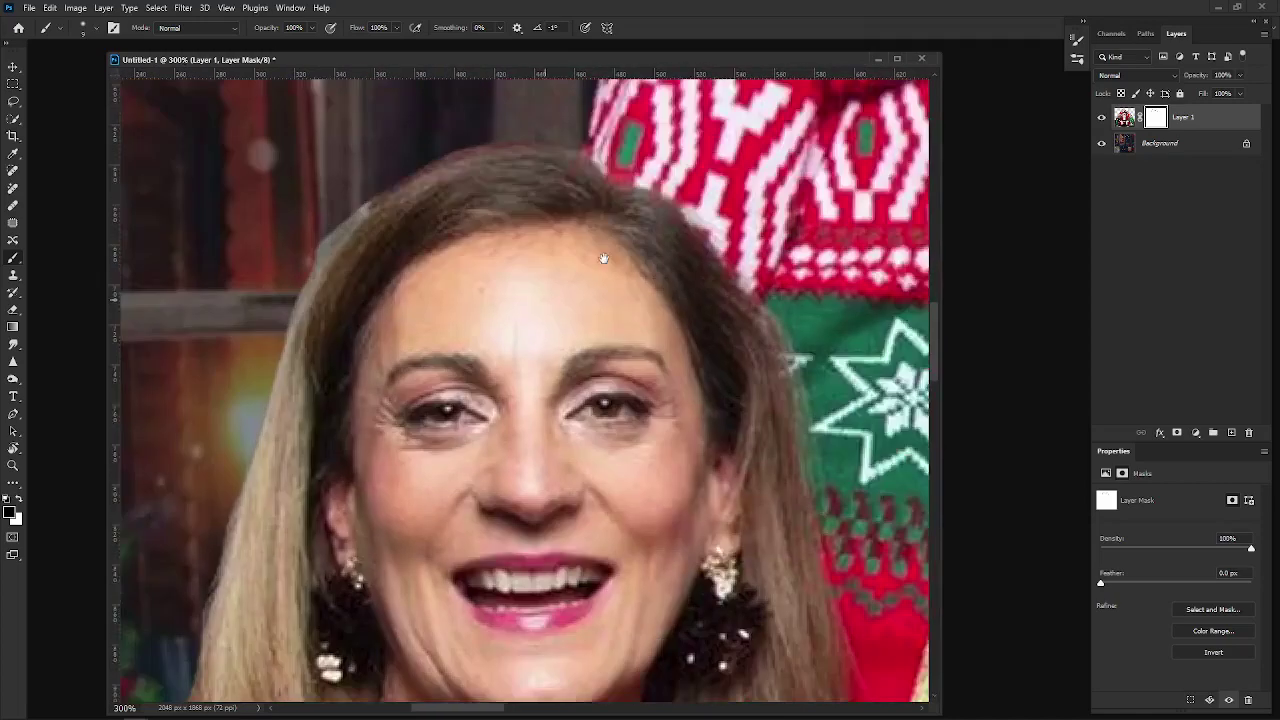
{"action": "scroll", "coordinate": [502, 294], "scroll_direction": "up", "scroll_amount": 5}
{"action": "scroll", "coordinate": [502, 294], "scroll_direction": "right", "scroll_amount": 2}
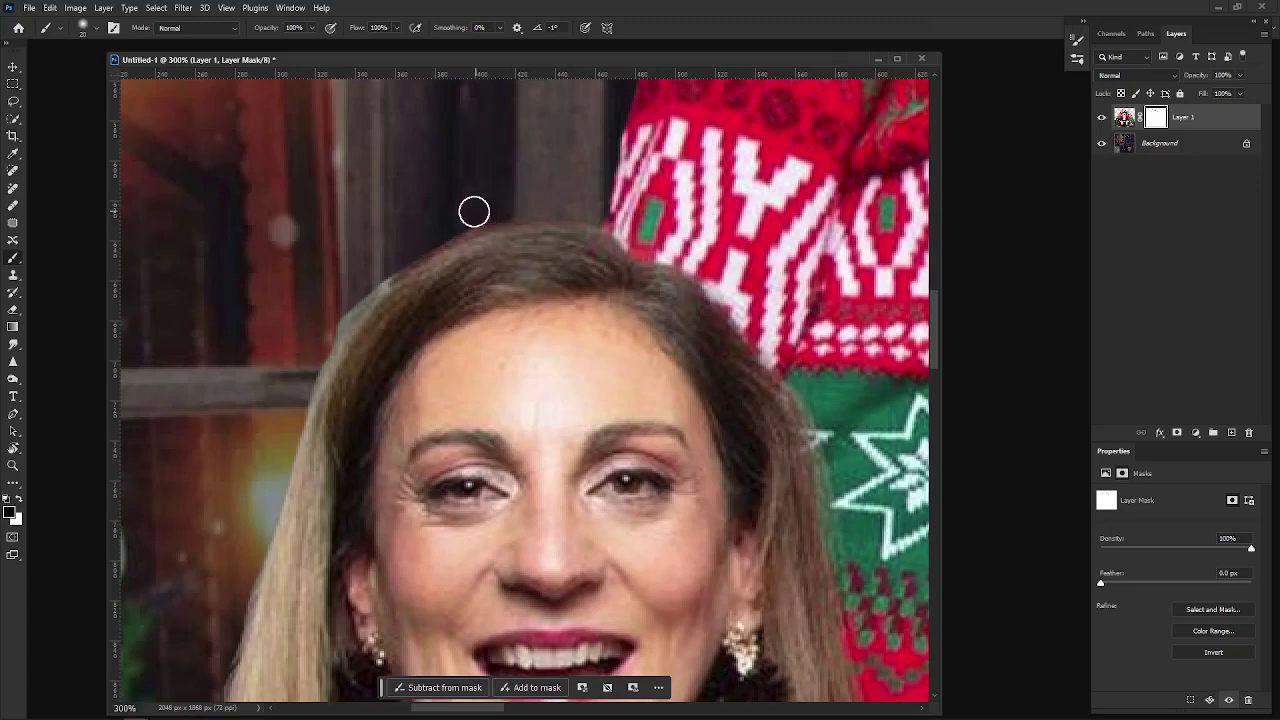
{"action": "right_click", "coordinate": [305, 200]}
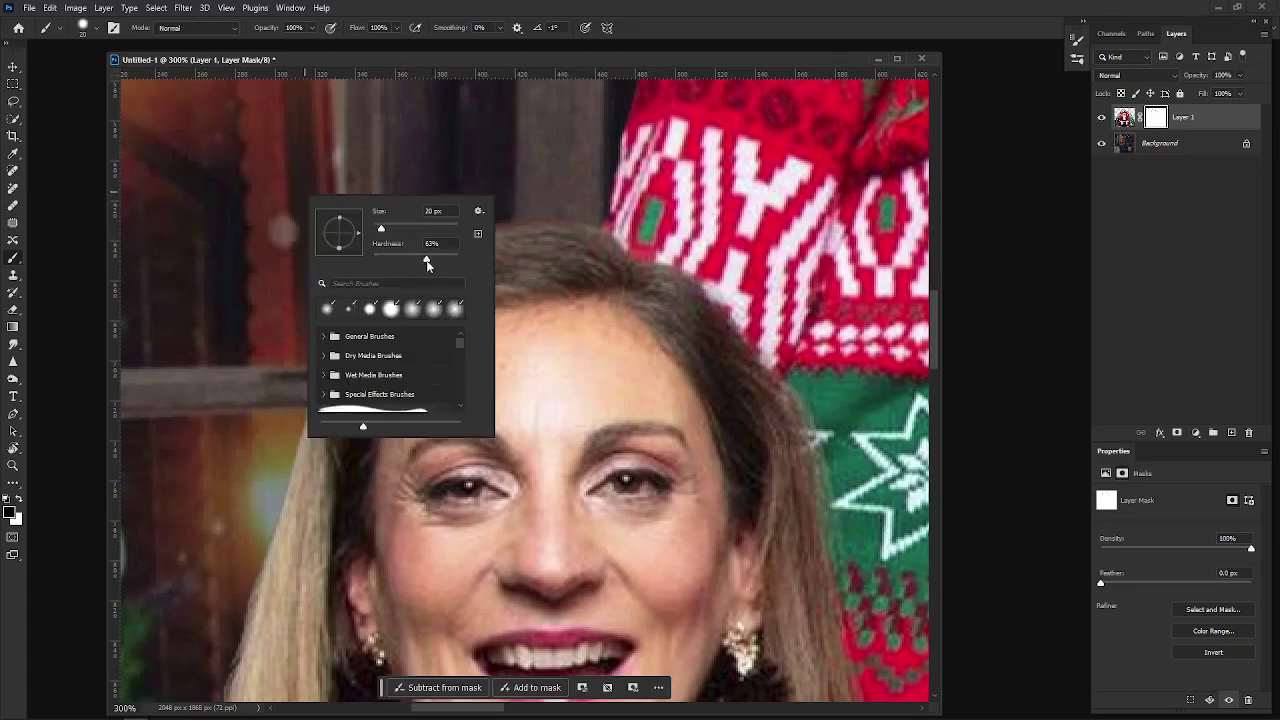
{"action": "key", "text": "Return"}
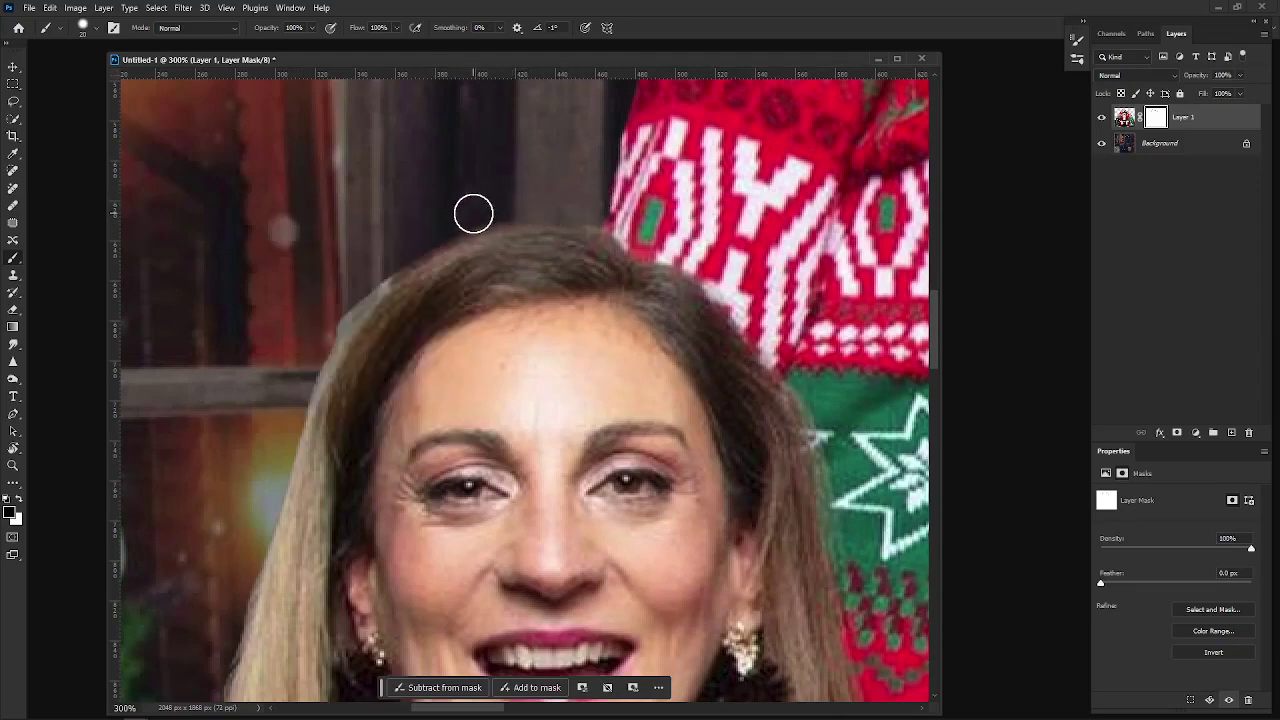
{"action": "mouse_move", "coordinate": [439, 233]}
{"action": "left_mouse_down"}
{"action": "mouse_move", "coordinate": [362, 282]}
{"action": "mouse_move", "coordinate": [283, 399]}
{"action": "left_mouse_up"}
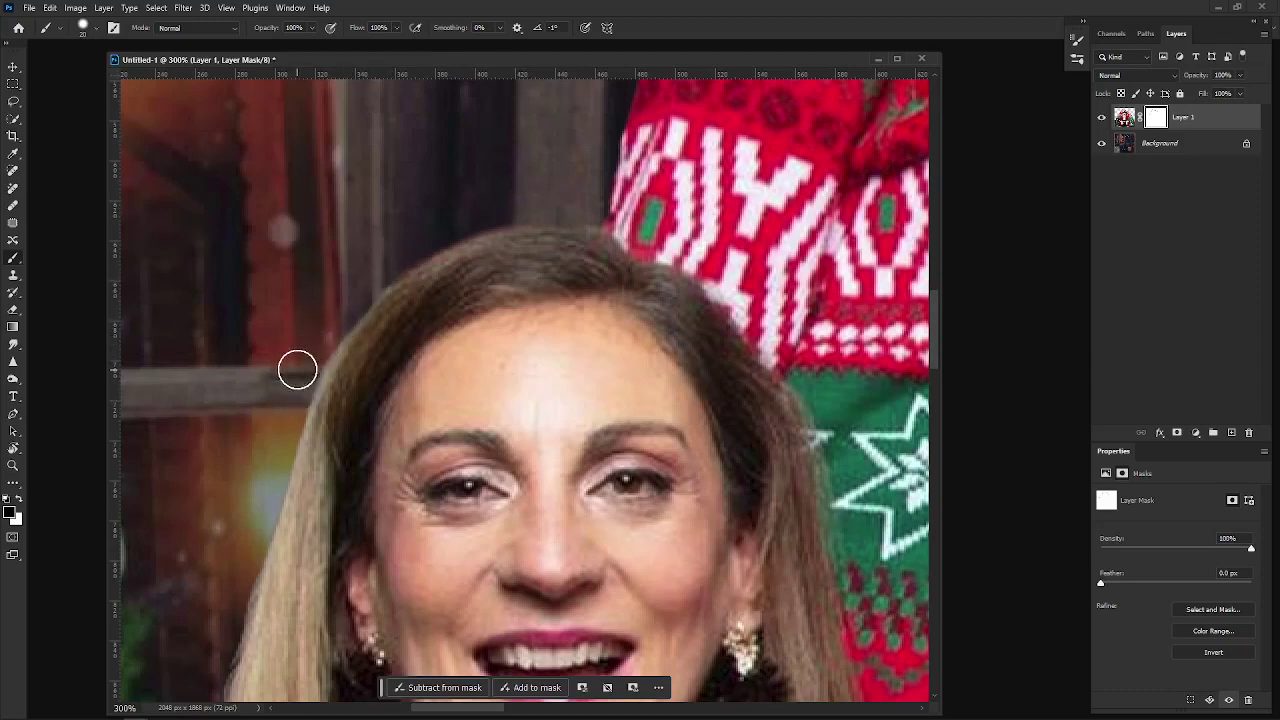
Clean the mask edge down the front-row woman's lower hair, her shoulder and the top of her green sleeve.
{"action": "key", "text": "space"}
{"action": "left_click_drag", "start_coordinate": [290, 361], "coordinate": [419, 164]}
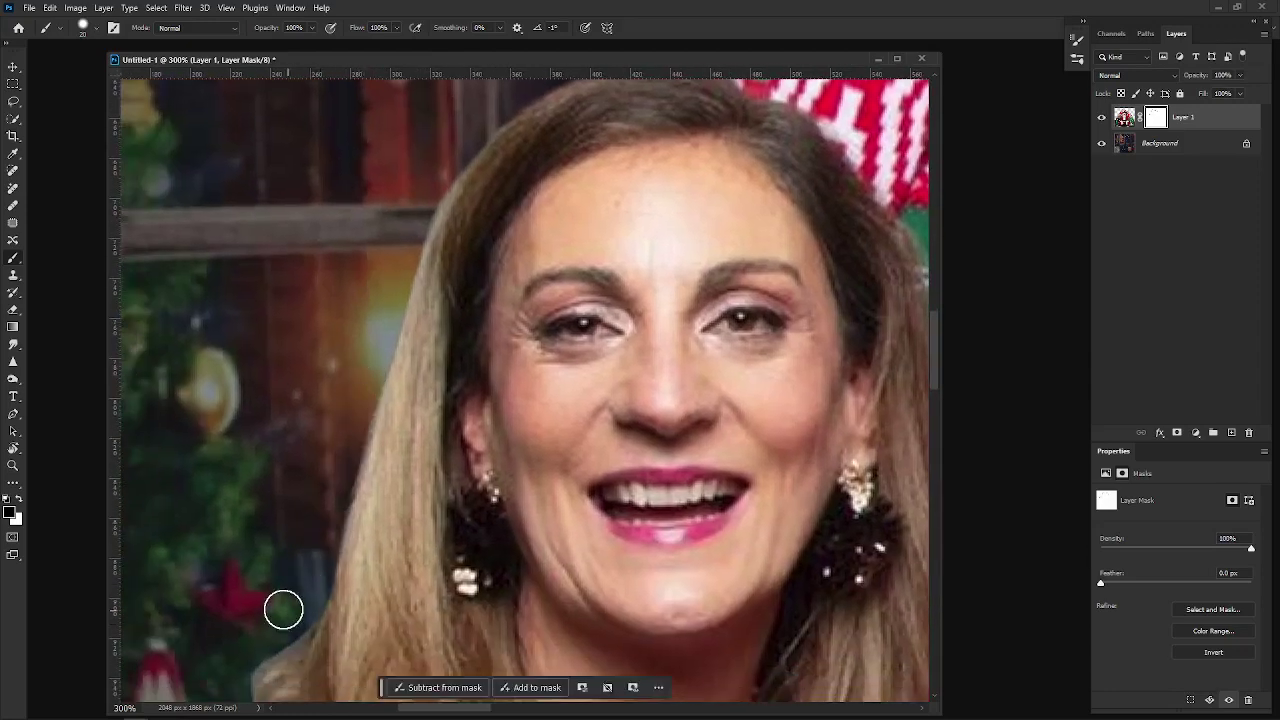
{"action": "left_click_drag", "start_coordinate": [283, 610], "coordinate": [343, 429]}
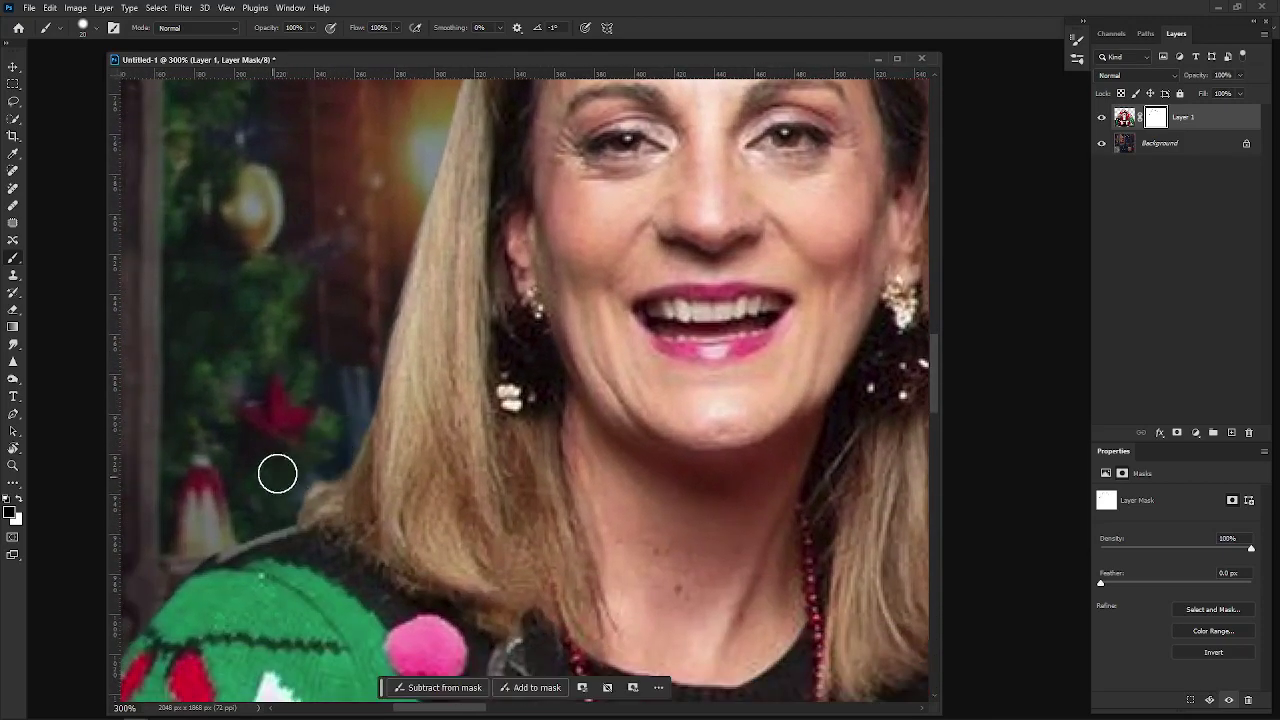
{"action": "left_click_drag", "start_coordinate": [240, 458], "coordinate": [405, 338]}
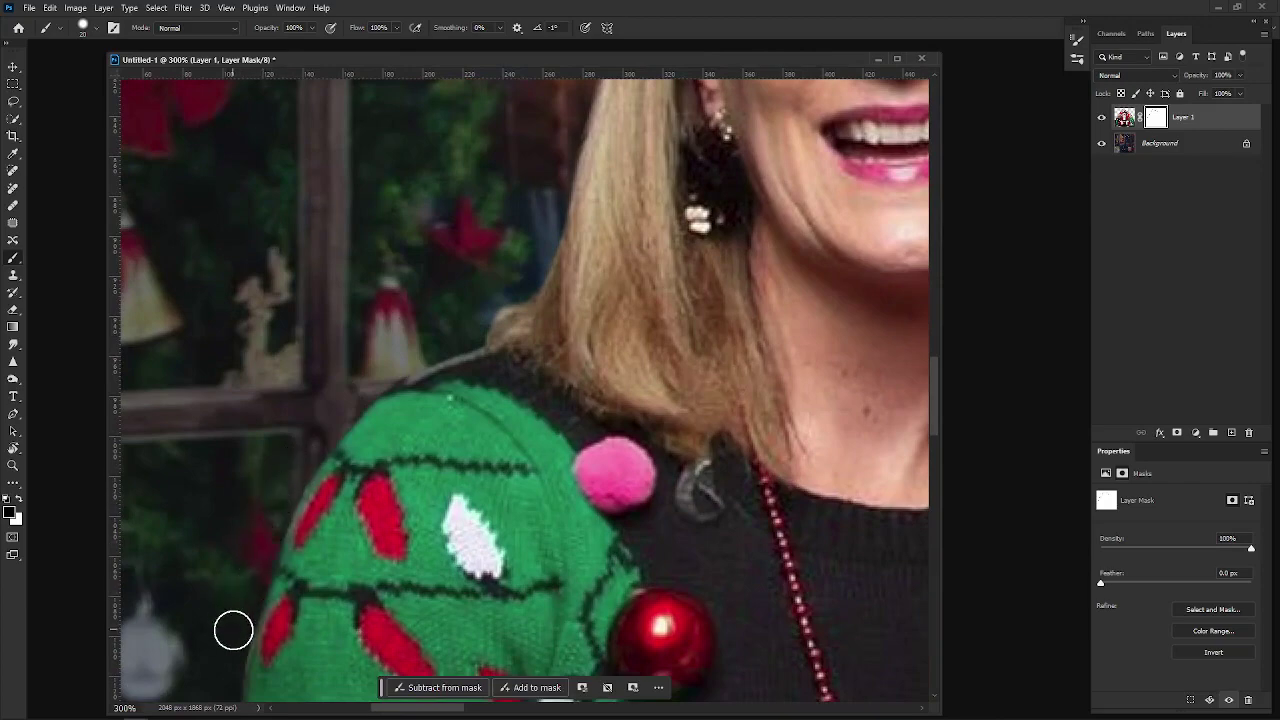
{"action": "left_click_drag", "start_coordinate": [218, 644], "coordinate": [266, 436]}
{"action": "left_click_drag", "start_coordinate": [383, 351], "coordinate": [332, 423]}
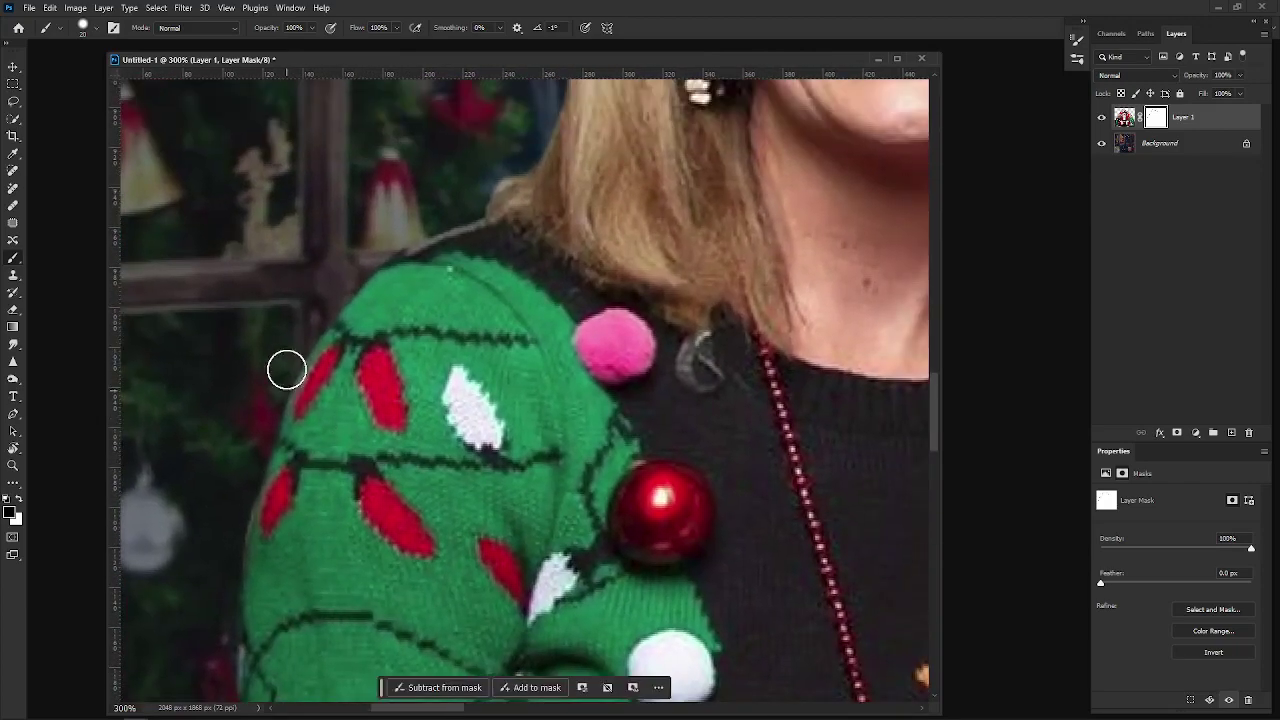
Mask out the leftover dark area beside the green sleeve to reveal the wrapped gifts in the backdrop.
{"action": "left_click_drag", "start_coordinate": [231, 486], "coordinate": [328, 267]}
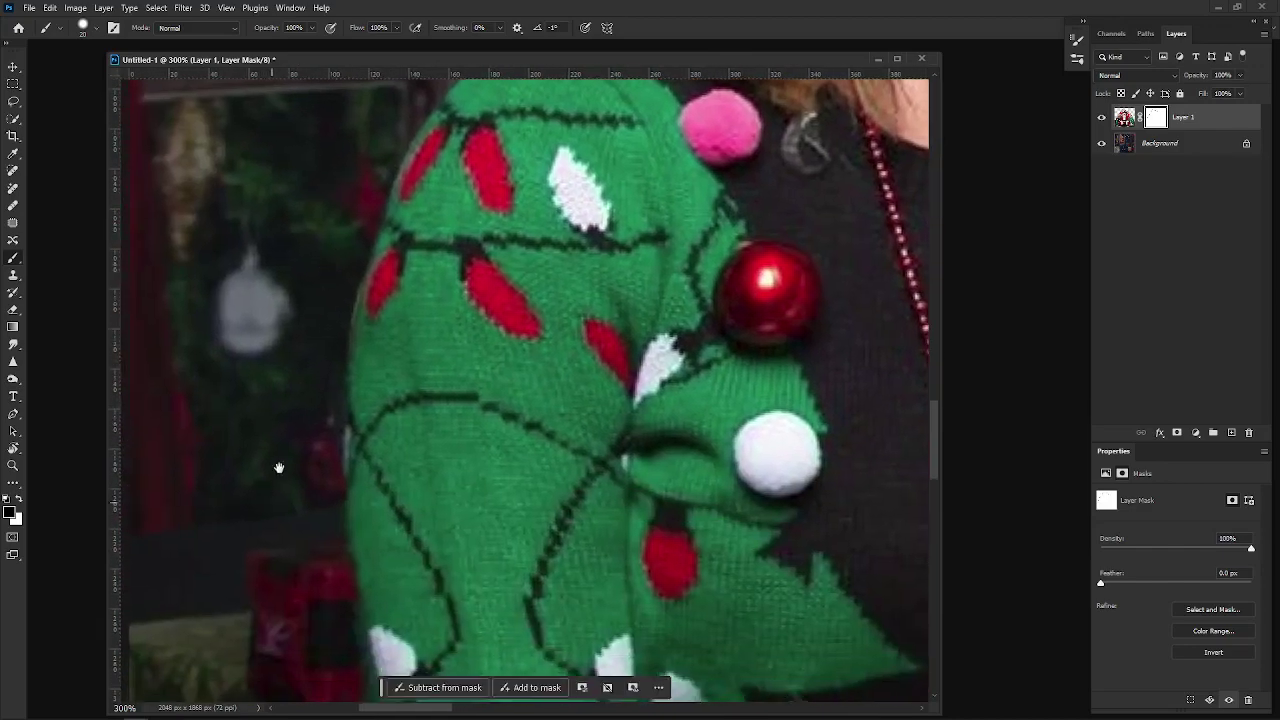
{"action": "left_click_drag", "start_coordinate": [280, 466], "coordinate": [326, 234]}
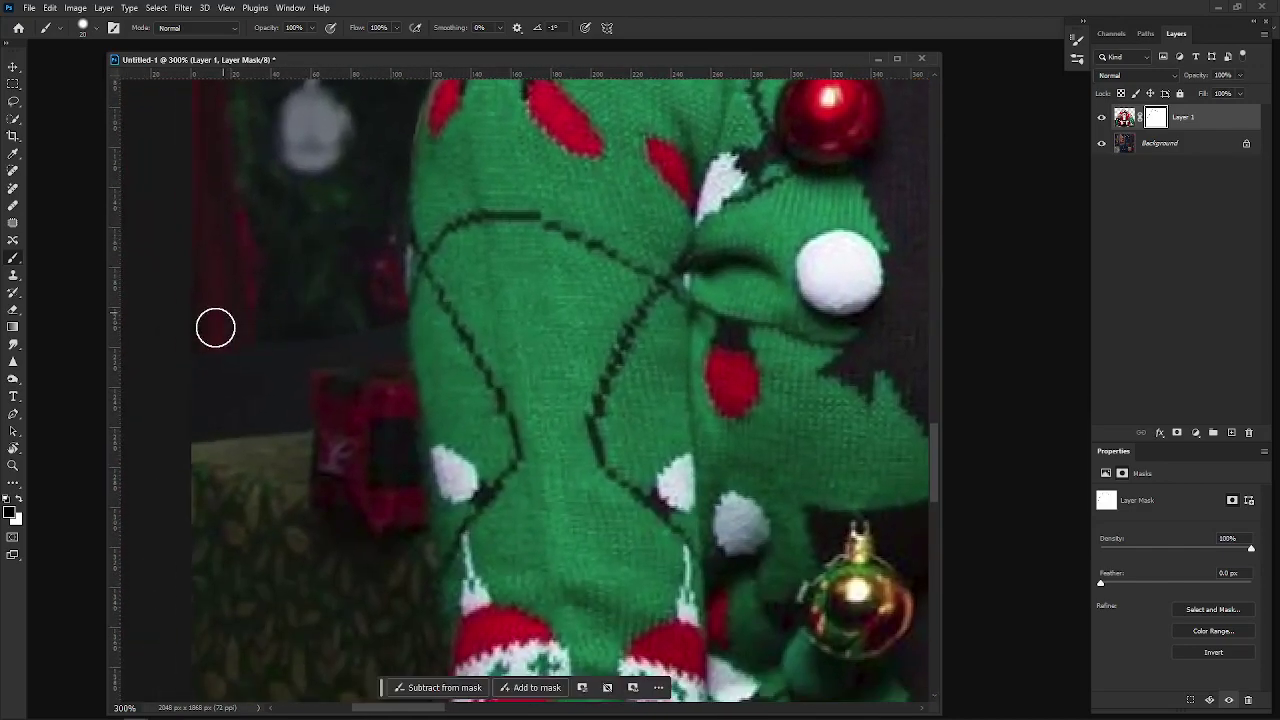
{"action": "mouse_move", "coordinate": [204, 411]}
{"action": "left_mouse_down"}
{"action": "mouse_move", "coordinate": [292, 406]}
{"action": "mouse_move", "coordinate": [292, 389]}
{"action": "mouse_move", "coordinate": [212, 367]}
{"action": "mouse_move", "coordinate": [389, 333]}
{"action": "mouse_move", "coordinate": [293, 354]}
{"action": "mouse_move", "coordinate": [283, 379]}
{"action": "mouse_move", "coordinate": [299, 412]}
{"action": "mouse_move", "coordinate": [161, 438]}
{"action": "left_mouse_up"}
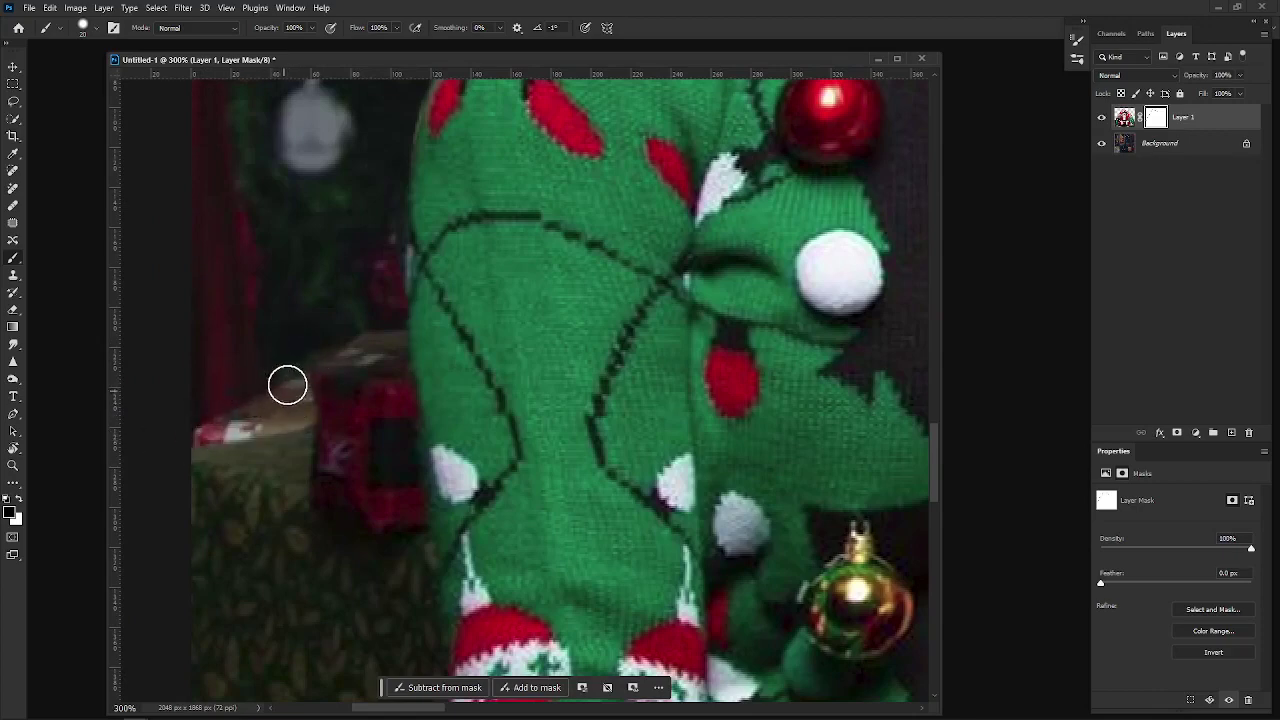
{"action": "mouse_move", "coordinate": [292, 411]}
{"action": "left_mouse_down"}
{"action": "mouse_move", "coordinate": [300, 356]}
{"action": "mouse_move", "coordinate": [285, 414]}
{"action": "left_mouse_up"}
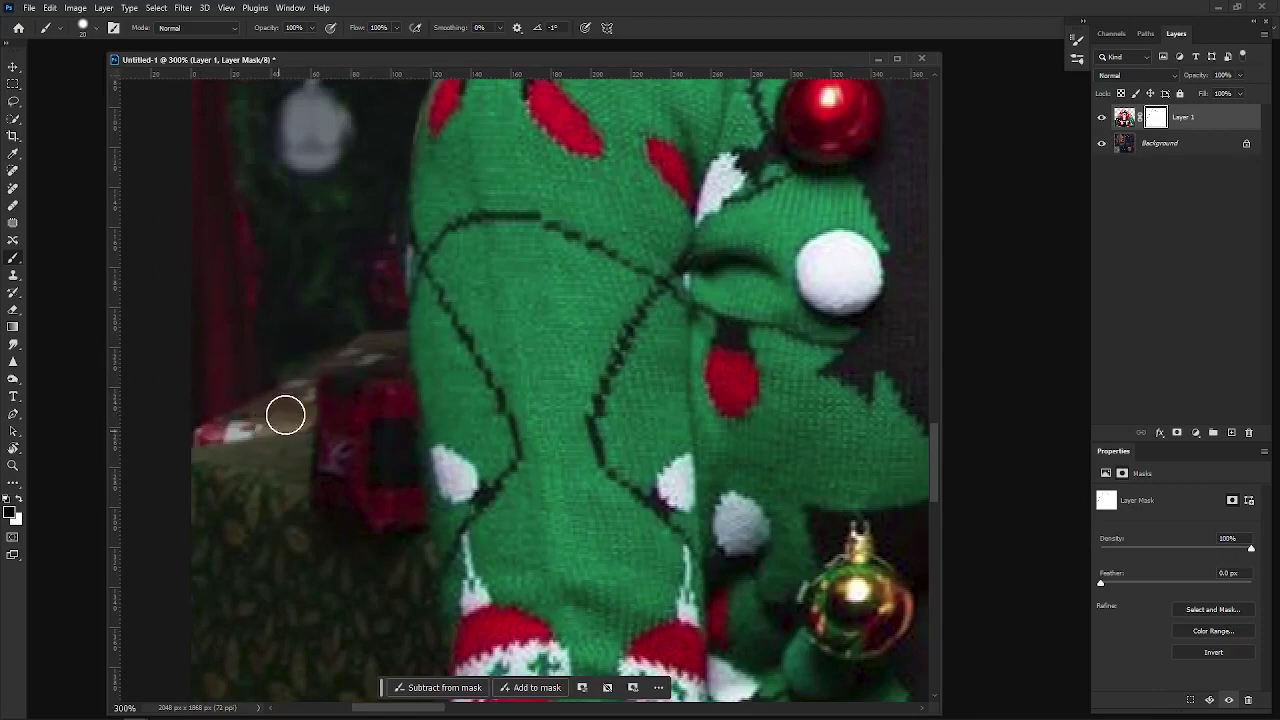
Examine the cut-out edges along the back row, from the blonde woman across to the dark-haired woman beside the window.
{"action": "left_click_drag", "start_coordinate": [363, 309], "coordinate": [91, 360]}
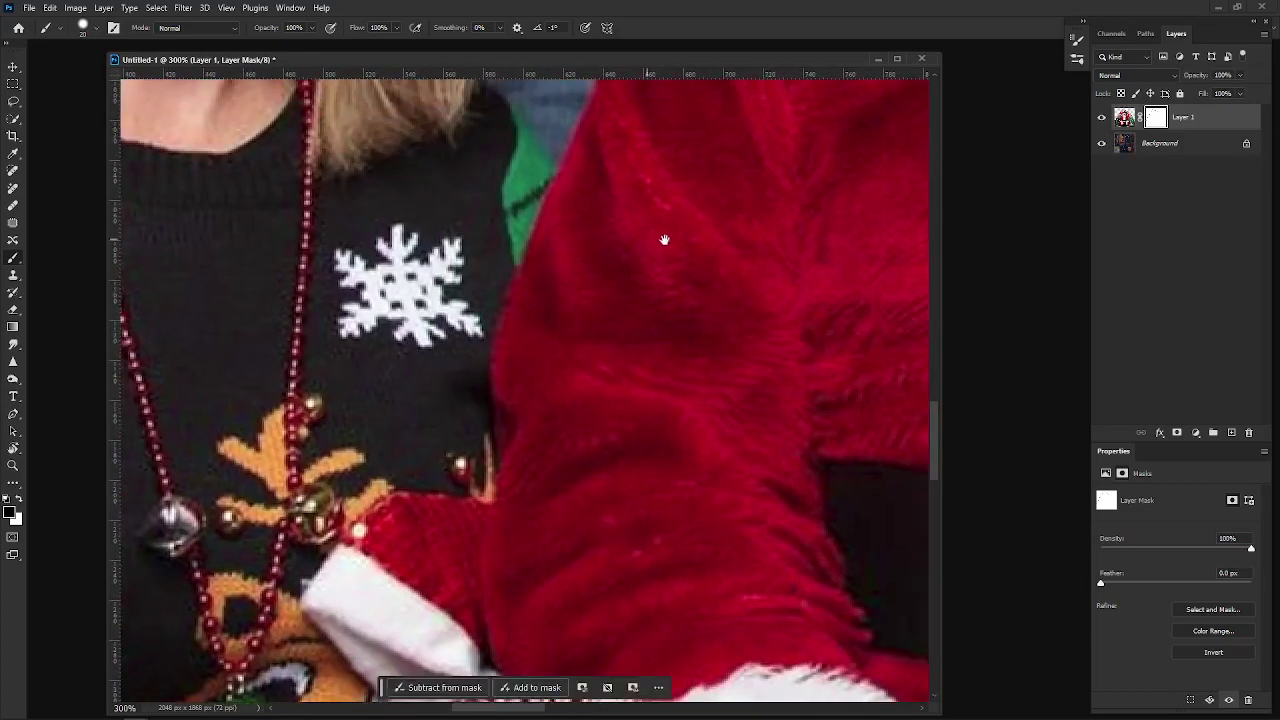
{"action": "left_click_drag", "start_coordinate": [664, 240], "coordinate": [450, 450]}
{"action": "left_click_drag", "start_coordinate": [760, 160], "coordinate": [549, 286]}
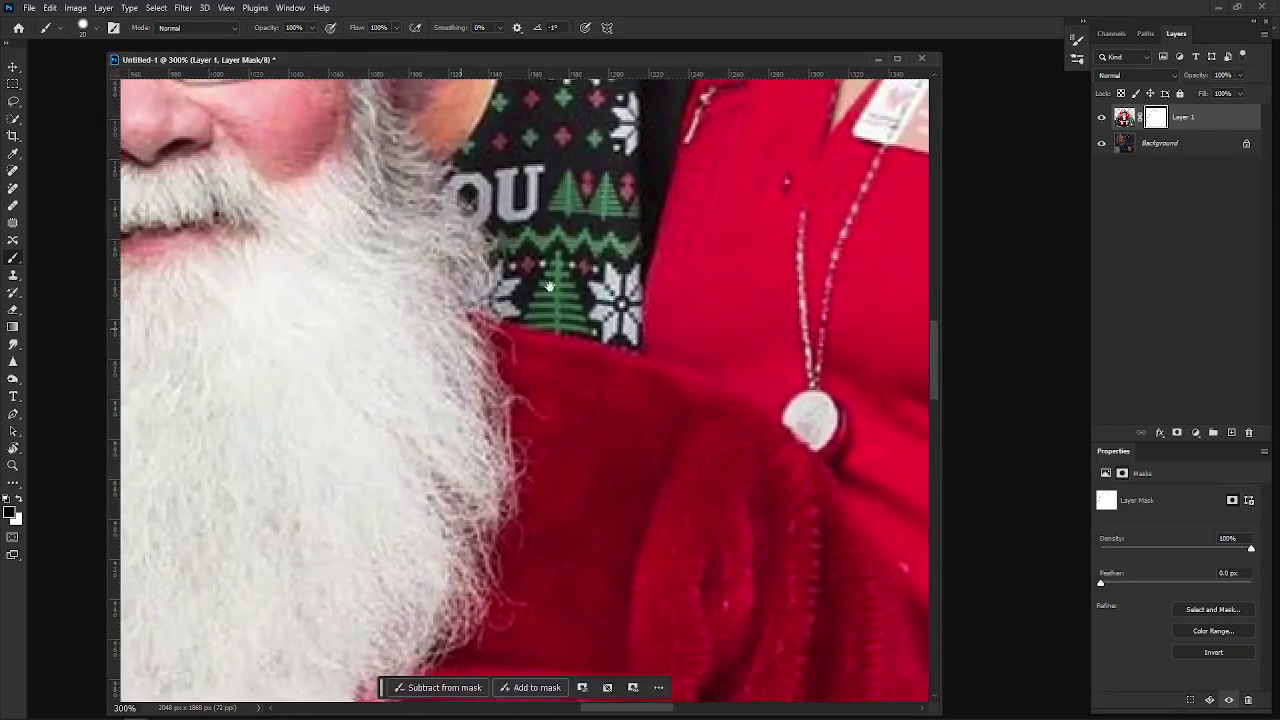
{"action": "left_click_drag", "start_coordinate": [800, 110], "coordinate": [453, 512]}
{"action": "left_click_drag", "start_coordinate": [363, 294], "coordinate": [463, 543]}
{"action": "left_click_drag", "start_coordinate": [303, 363], "coordinate": [578, 466]}
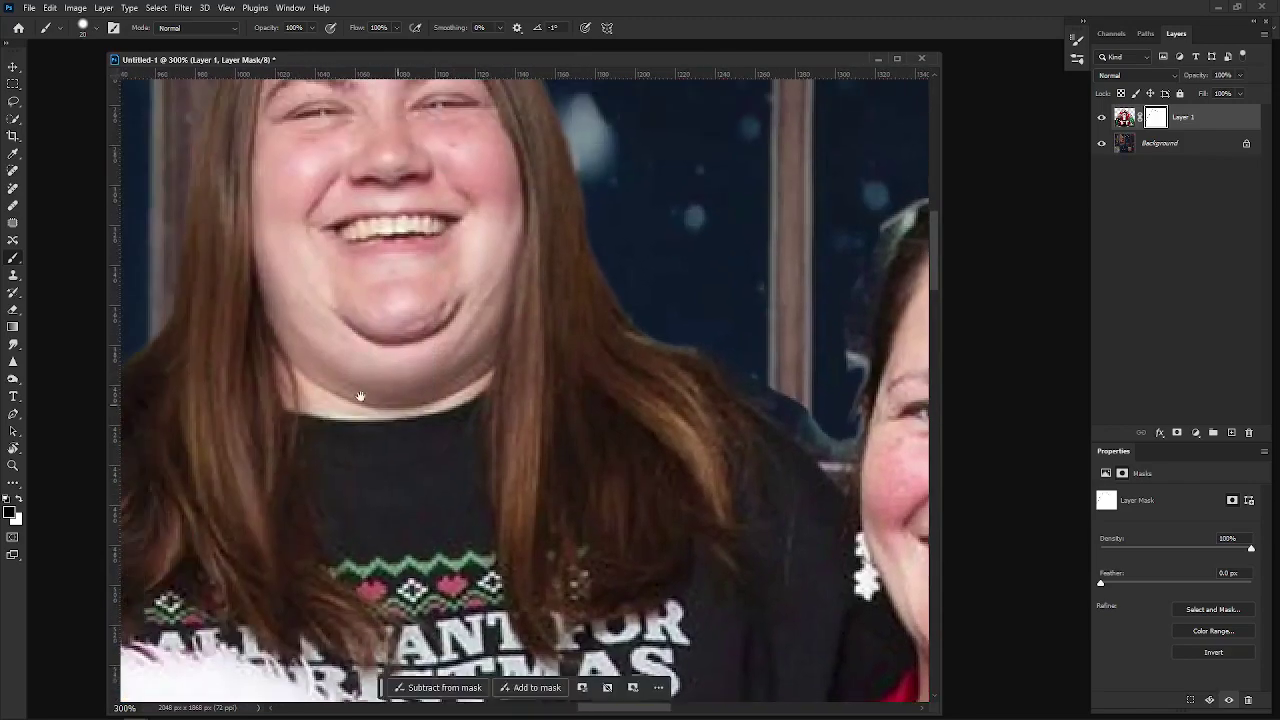
{"action": "left_click_drag", "start_coordinate": [360, 394], "coordinate": [663, 451]}
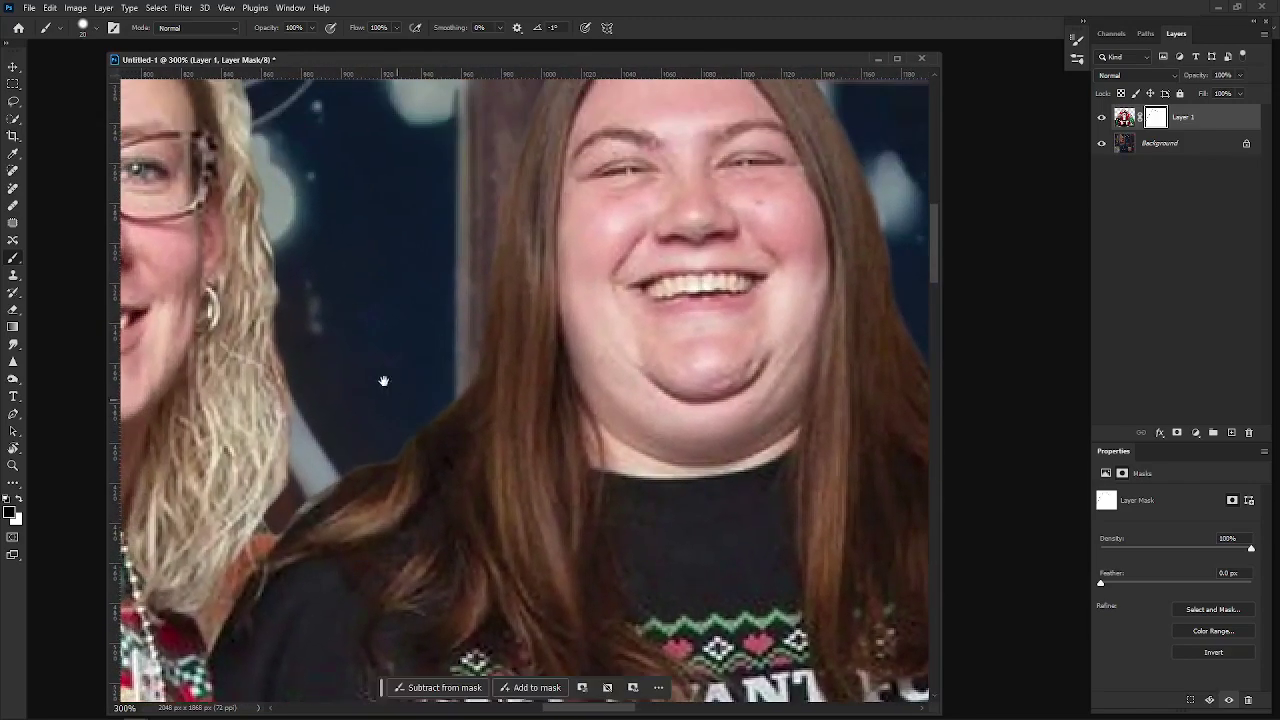
{"action": "left_click_drag", "start_coordinate": [399, 446], "coordinate": [211, 374]}
{"action": "left_click_drag", "start_coordinate": [666, 343], "coordinate": [386, 420]}
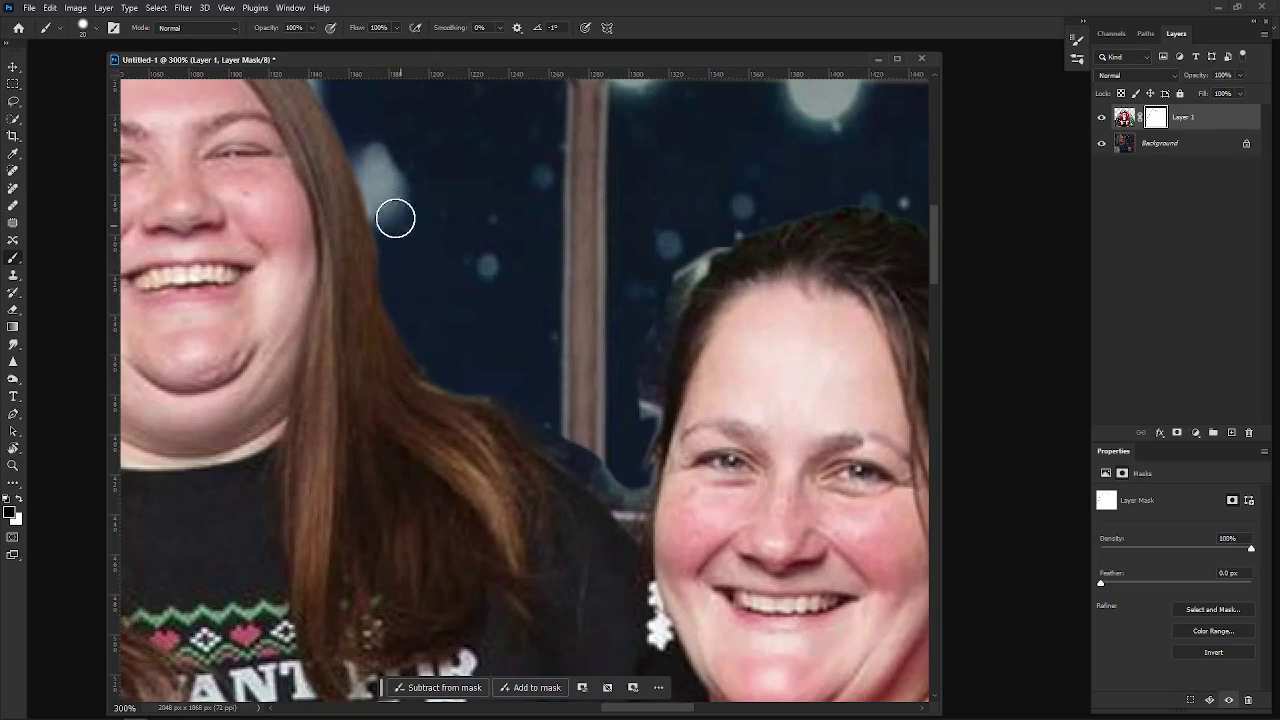
{"action": "left_click_drag", "start_coordinate": [390, 90], "coordinate": [434, 289]}
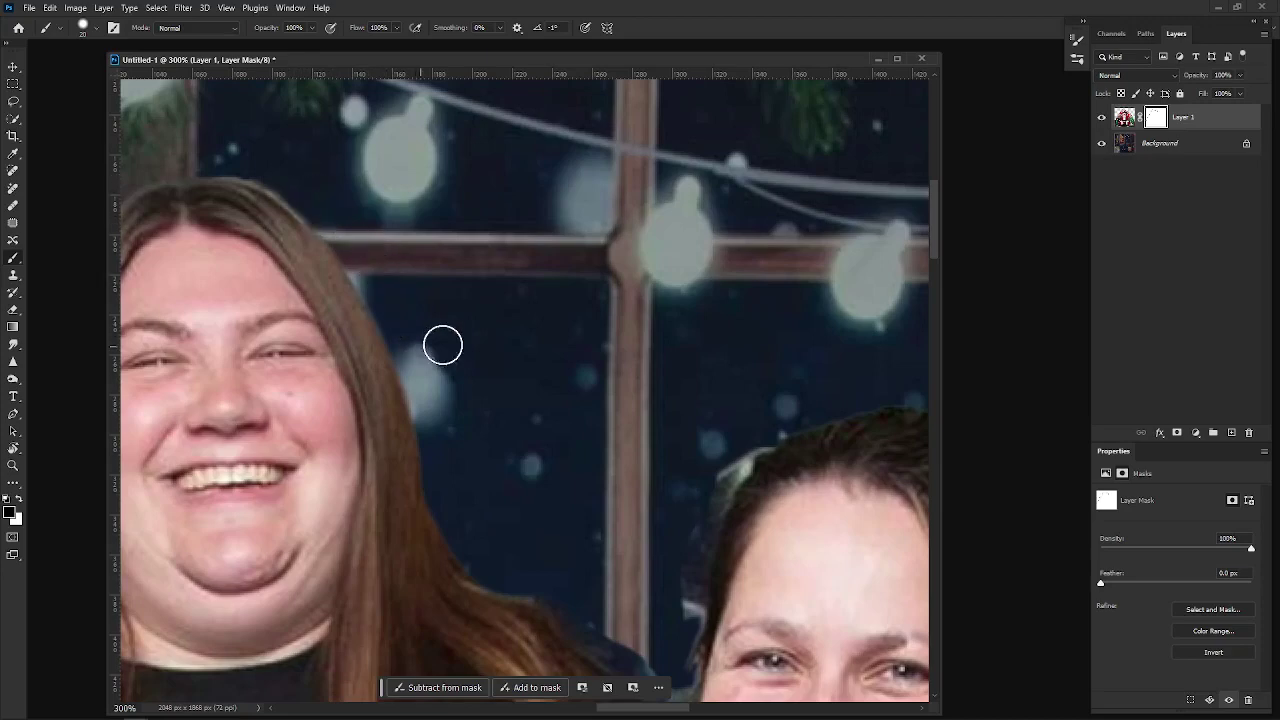
{"action": "left_click_drag", "start_coordinate": [543, 447], "coordinate": [435, 317]}
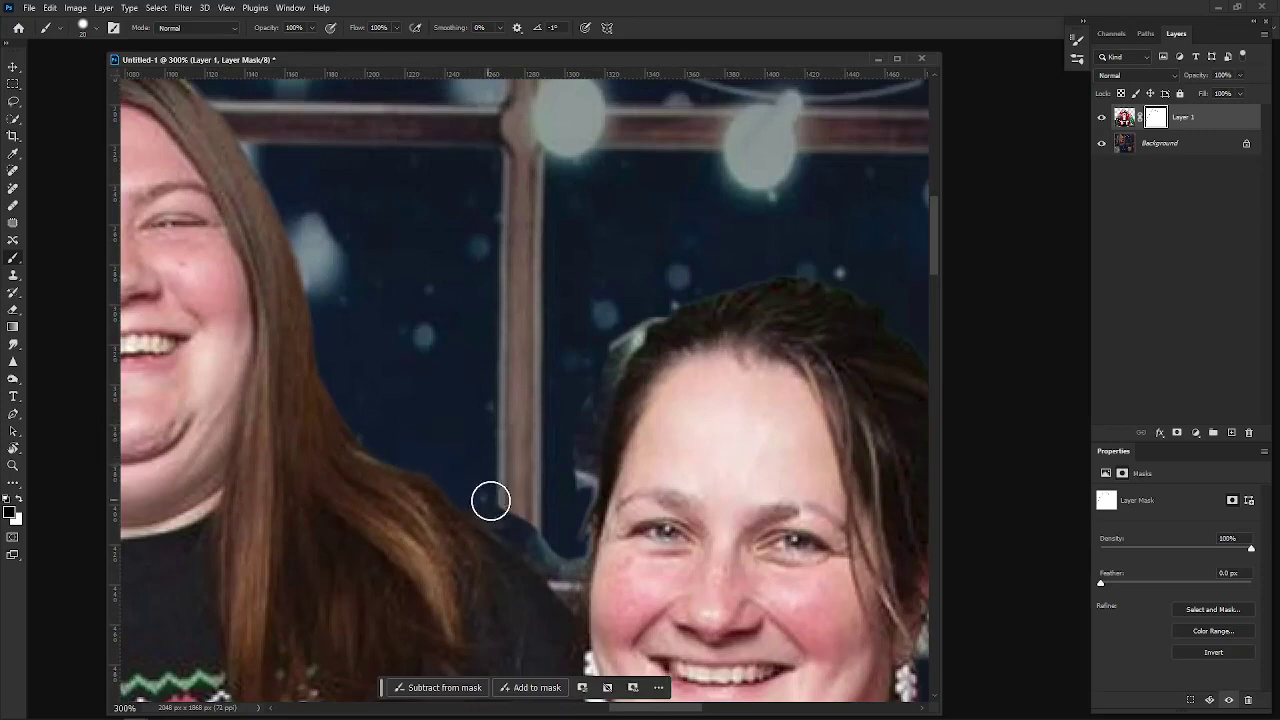
Mask out the fringe between the long-haired woman's shoulder and the dark-haired woman's hair, then around her ear and earring.
{"action": "mouse_move", "coordinate": [489, 500]}
{"action": "left_mouse_down"}
{"action": "mouse_move", "coordinate": [555, 533]}
{"action": "mouse_move", "coordinate": [602, 360]}
{"action": "mouse_move", "coordinate": [612, 343]}
{"action": "mouse_move", "coordinate": [601, 376]}
{"action": "mouse_move", "coordinate": [660, 289]}
{"action": "left_mouse_up"}
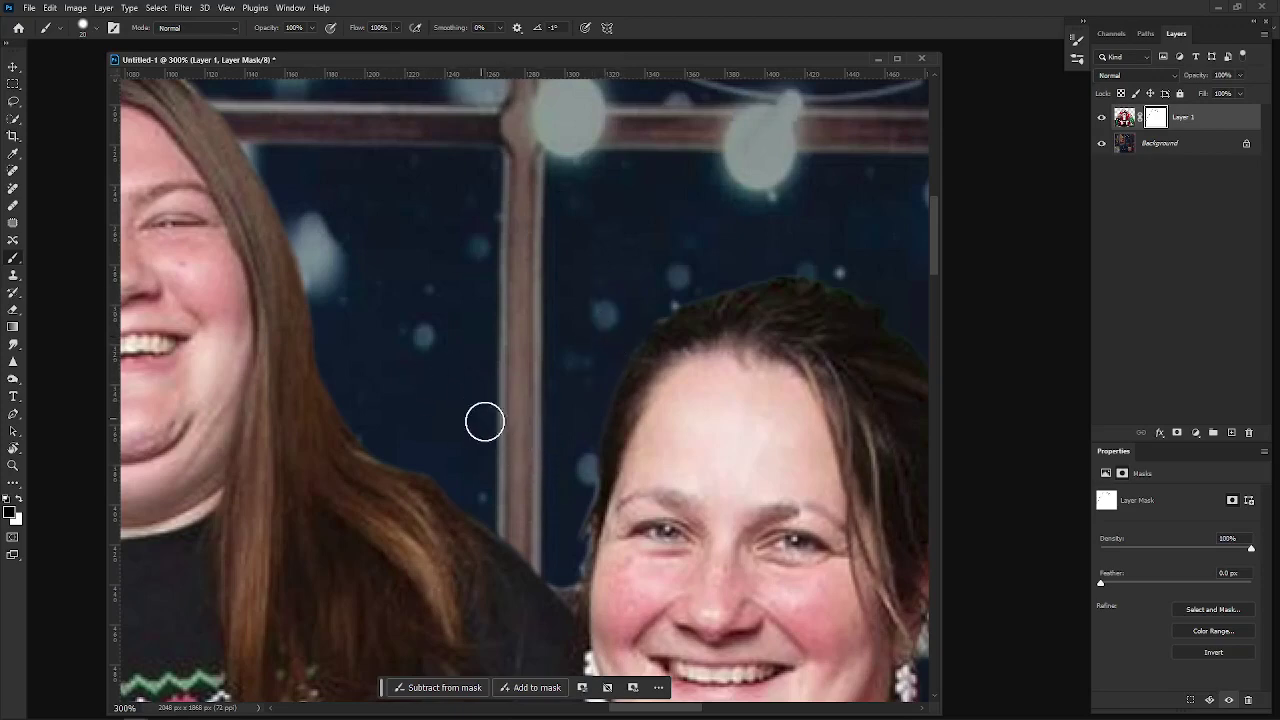
{"action": "left_click_drag", "start_coordinate": [564, 390], "coordinate": [366, 236]}
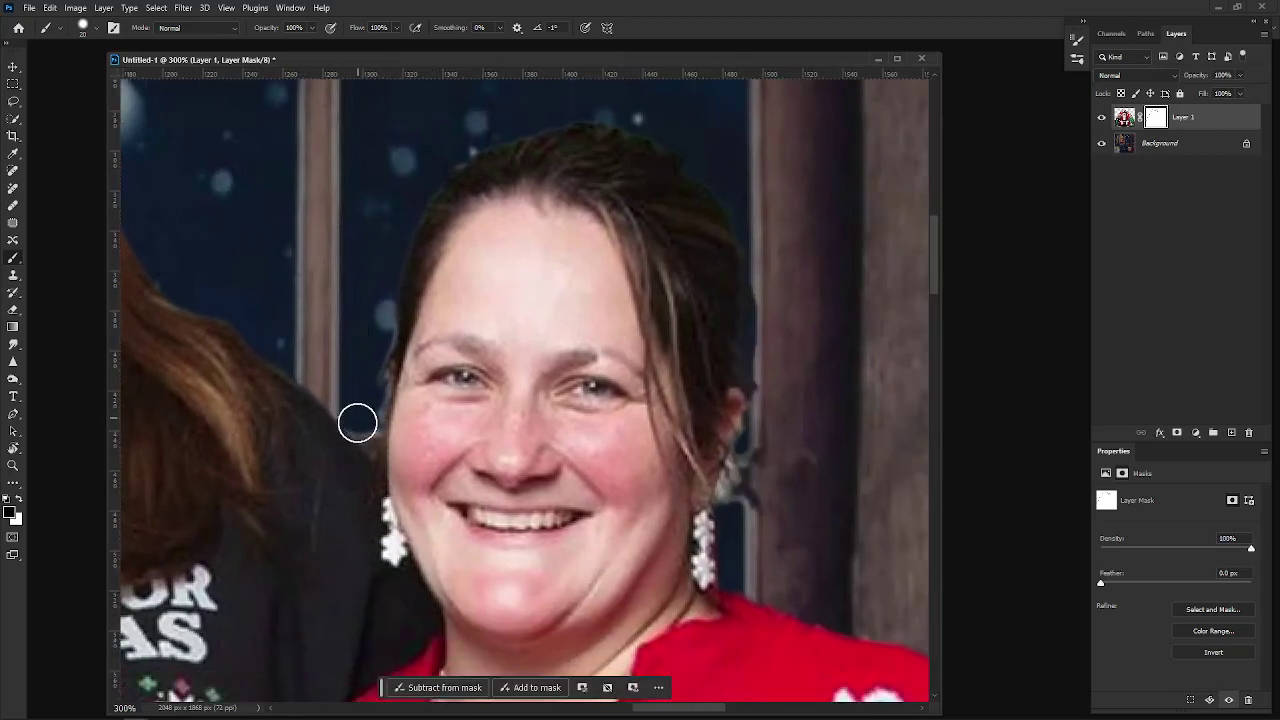
{"action": "mouse_move", "coordinate": [735, 416]}
{"action": "left_mouse_down"}
{"action": "mouse_move", "coordinate": [500, 446]}
{"action": "mouse_move", "coordinate": [498, 462]}
{"action": "left_mouse_up"}
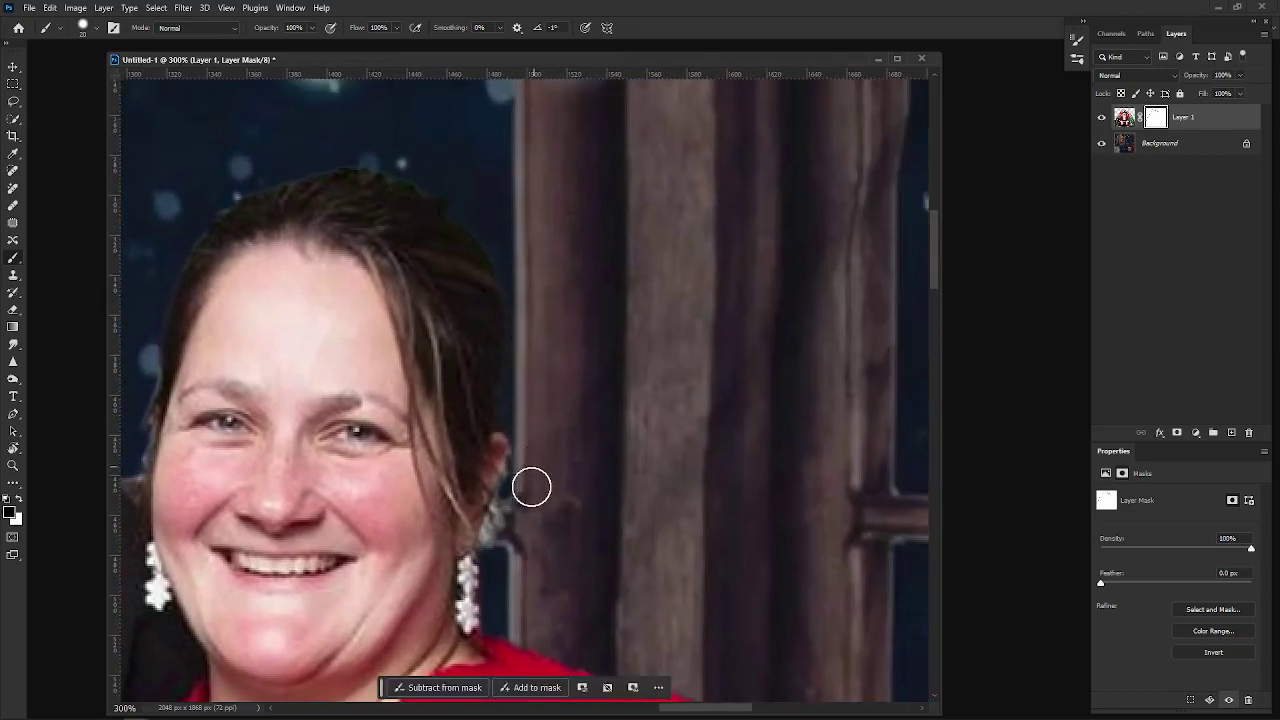
{"action": "mouse_move", "coordinate": [522, 504]}
{"action": "left_mouse_down"}
{"action": "mouse_move", "coordinate": [503, 536]}
{"action": "mouse_move", "coordinate": [505, 522]}
{"action": "mouse_move", "coordinate": [518, 547]}
{"action": "mouse_move", "coordinate": [526, 504]}
{"action": "left_mouse_up"}
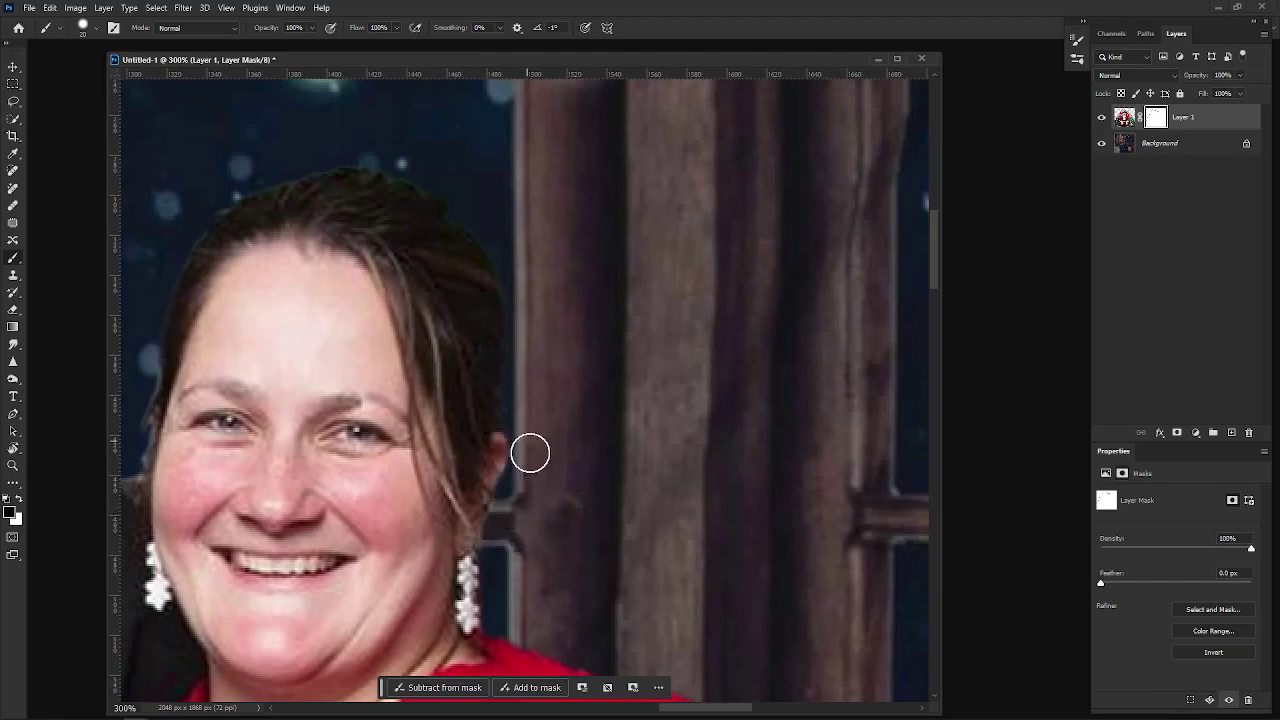
{"action": "left_click_drag", "start_coordinate": [570, 556], "coordinate": [546, 356]}
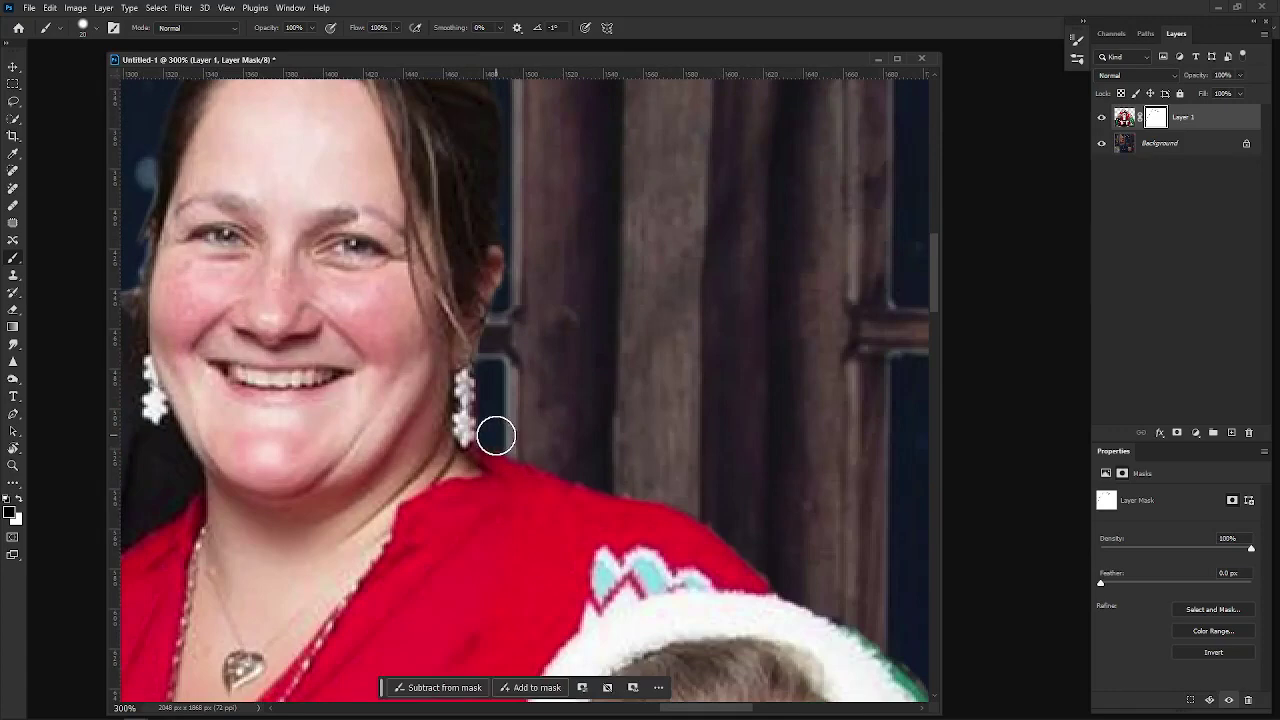
Clean the mask edge down the green hood, removing the pale leftover patch on its outer side.
{"action": "mouse_move", "coordinate": [566, 466]}
{"action": "left_mouse_down"}
{"action": "mouse_move", "coordinate": [723, 499]}
{"action": "mouse_move", "coordinate": [727, 521]}
{"action": "mouse_move", "coordinate": [771, 544]}
{"action": "mouse_move", "coordinate": [786, 574]}
{"action": "mouse_move", "coordinate": [608, 403]}
{"action": "mouse_move", "coordinate": [519, 339]}
{"action": "mouse_move", "coordinate": [595, 423]}
{"action": "mouse_move", "coordinate": [563, 400]}
{"action": "mouse_move", "coordinate": [442, 273]}
{"action": "mouse_move", "coordinate": [411, 283]}
{"action": "left_mouse_up"}
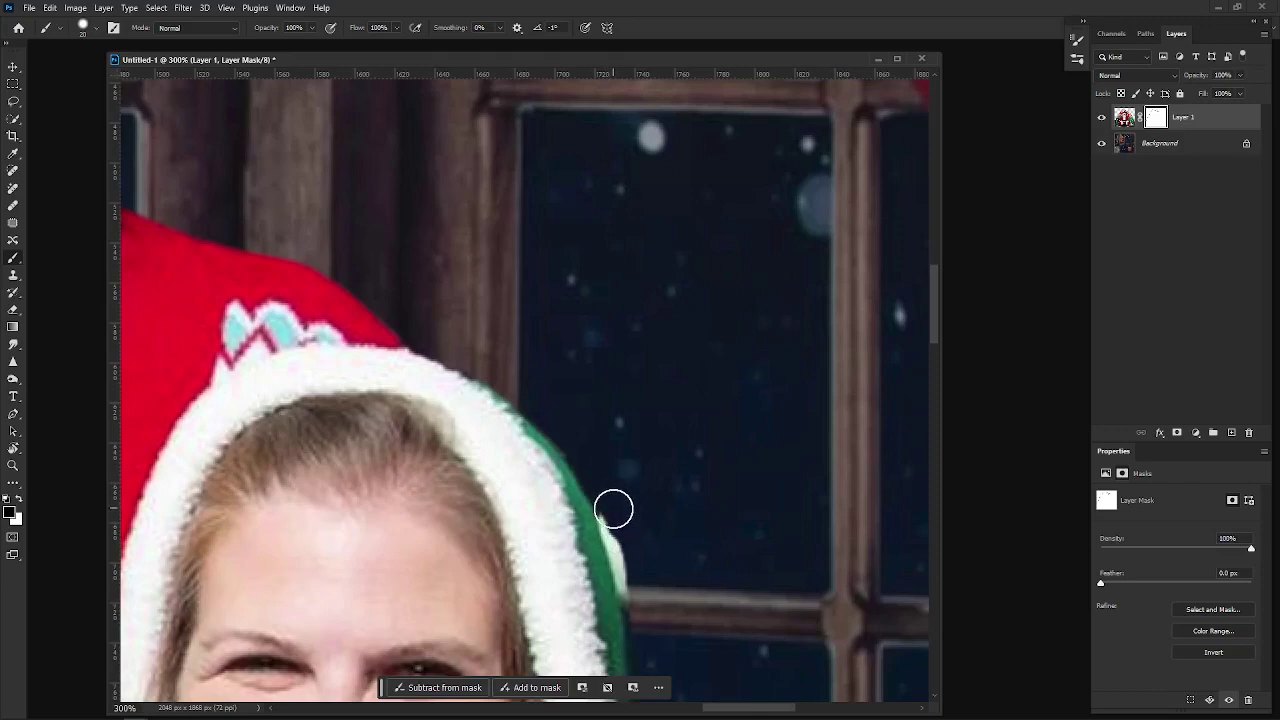
{"action": "left_click_drag", "start_coordinate": [635, 567], "coordinate": [641, 594]}
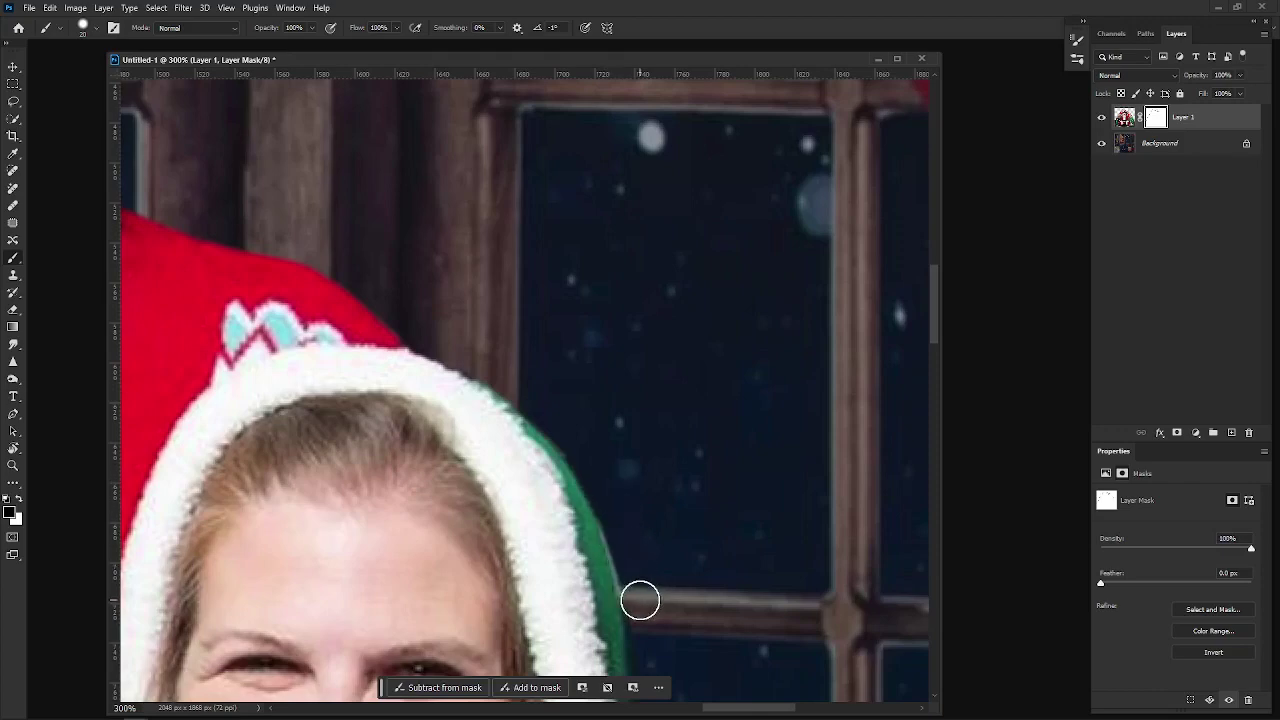
{"action": "scroll", "coordinate": [655, 511], "scroll_direction": "down", "scroll_amount": 5}
{"action": "scroll", "coordinate": [655, 511], "scroll_direction": "right", "scroll_amount": 3}
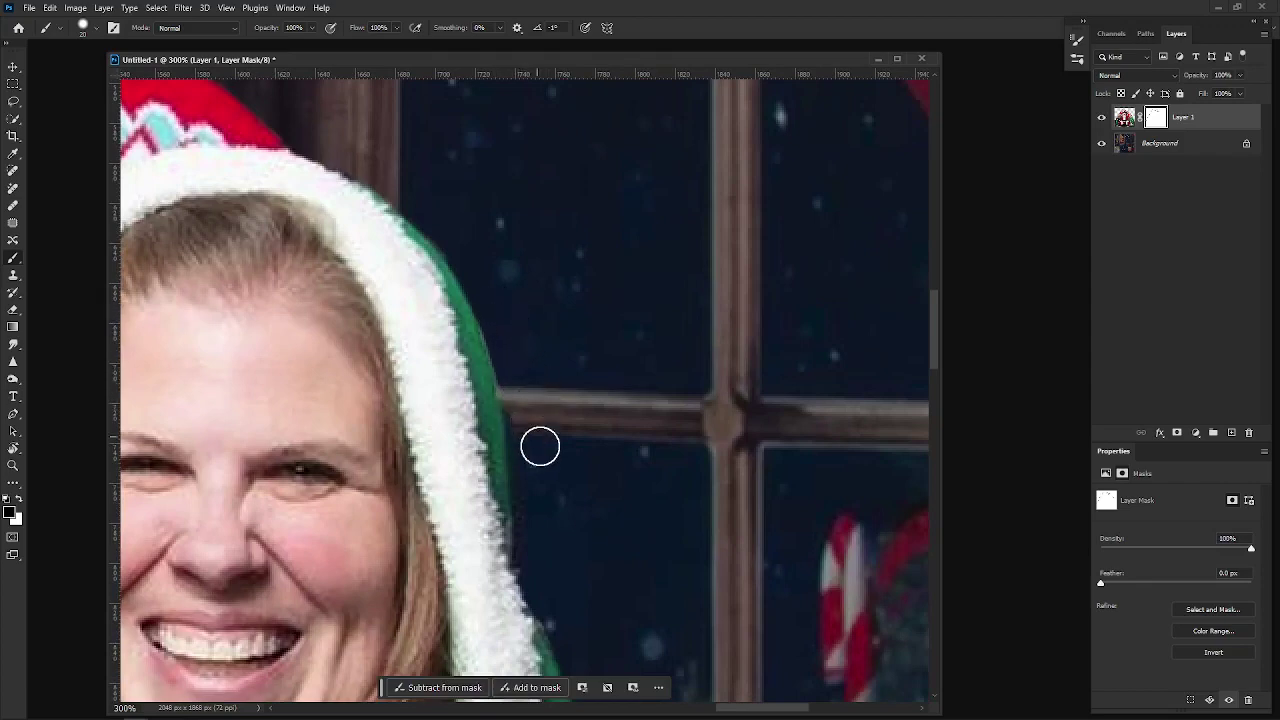
{"action": "left_click_drag", "start_coordinate": [525, 468], "coordinate": [530, 544]}
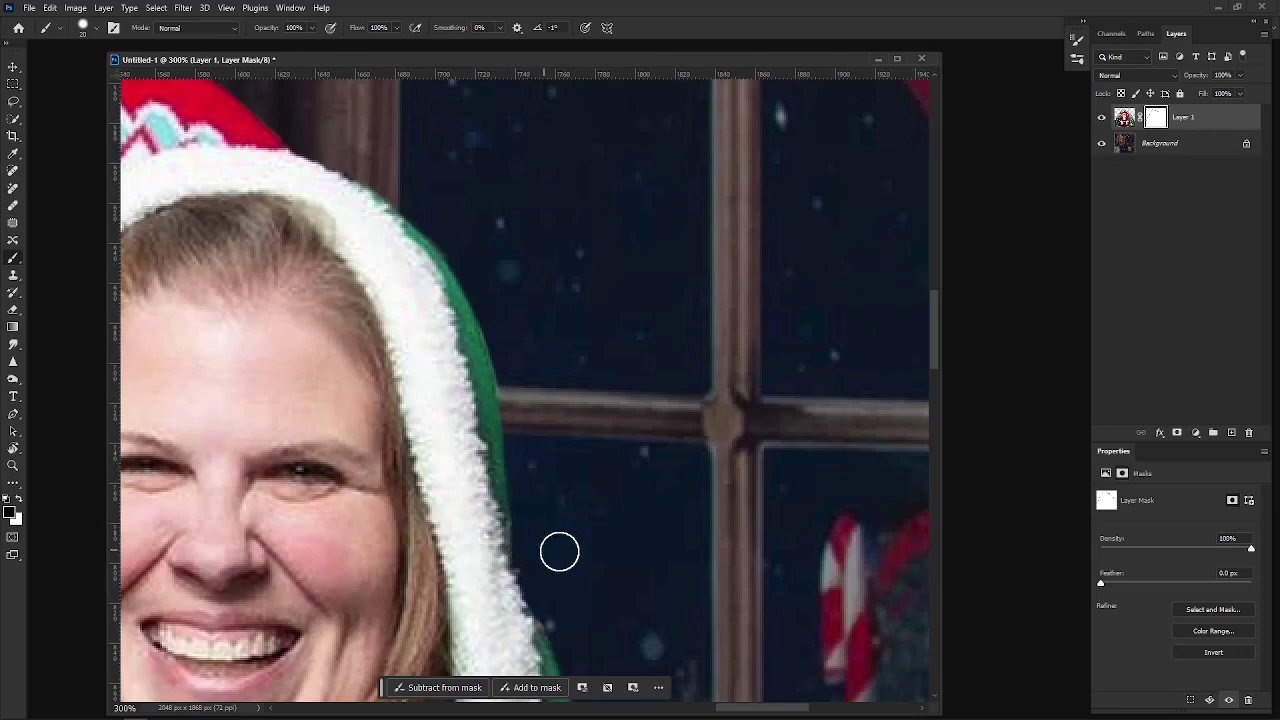
{"action": "scroll", "coordinate": [559, 552], "scroll_direction": "down", "scroll_amount": 6}
{"action": "scroll", "coordinate": [559, 552], "scroll_direction": "right", "scroll_amount": 2}
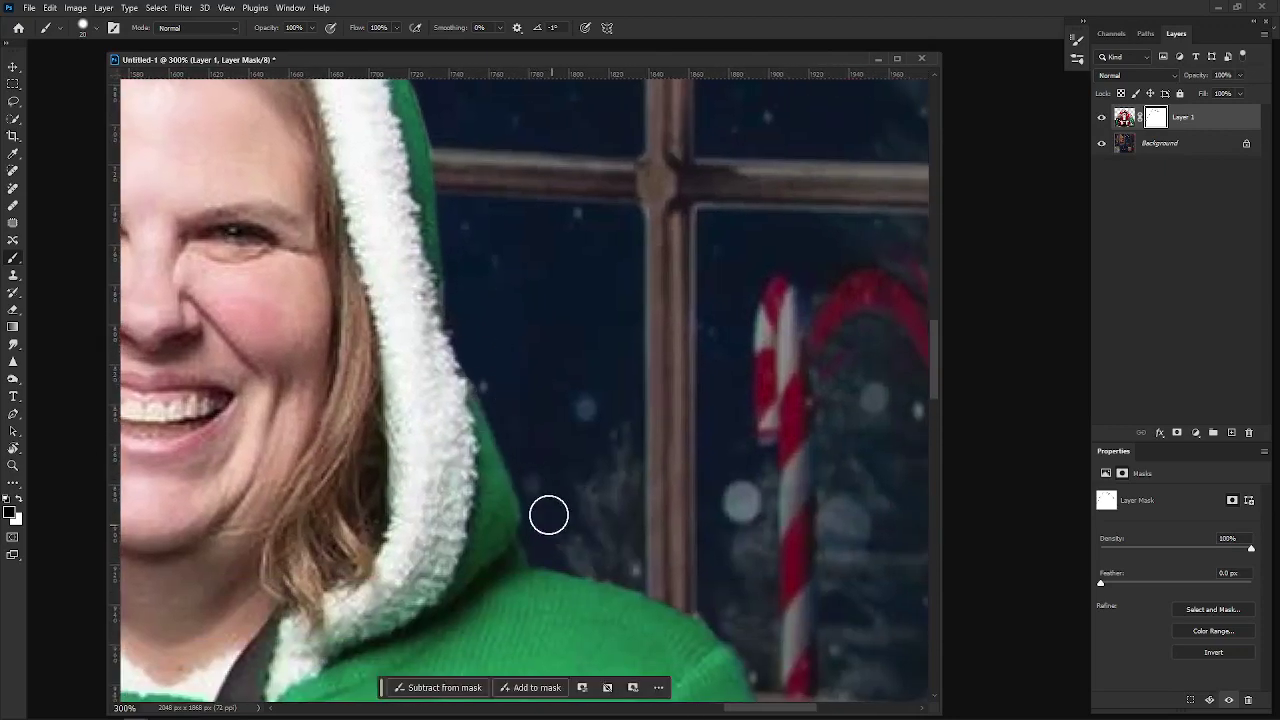
Clean the mask edge around the green sweater's shoulder and down its upper sleeve beside the window.
{"action": "scroll", "coordinate": [654, 477], "scroll_direction": "down", "scroll_amount": 3}
{"action": "scroll", "coordinate": [654, 477], "scroll_direction": "right", "scroll_amount": 5}
{"action": "mouse_move", "coordinate": [361, 435]}
{"action": "left_mouse_down"}
{"action": "mouse_move", "coordinate": [369, 426]}
{"action": "mouse_move", "coordinate": [482, 460]}
{"action": "mouse_move", "coordinate": [553, 515]}
{"action": "left_mouse_up"}
{"action": "mouse_move", "coordinate": [466, 450]}
{"action": "left_mouse_down"}
{"action": "mouse_move", "coordinate": [436, 446]}
{"action": "mouse_move", "coordinate": [477, 464]}
{"action": "mouse_move", "coordinate": [357, 434]}
{"action": "left_mouse_up"}
{"action": "mouse_move", "coordinate": [587, 482]}
{"action": "left_mouse_down"}
{"action": "mouse_move", "coordinate": [430, 340]}
{"action": "mouse_move", "coordinate": [433, 409]}
{"action": "left_mouse_up"}
{"action": "left_click_drag", "start_coordinate": [457, 477], "coordinate": [494, 586]}
{"action": "left_click_drag", "start_coordinate": [516, 521], "coordinate": [448, 316]}
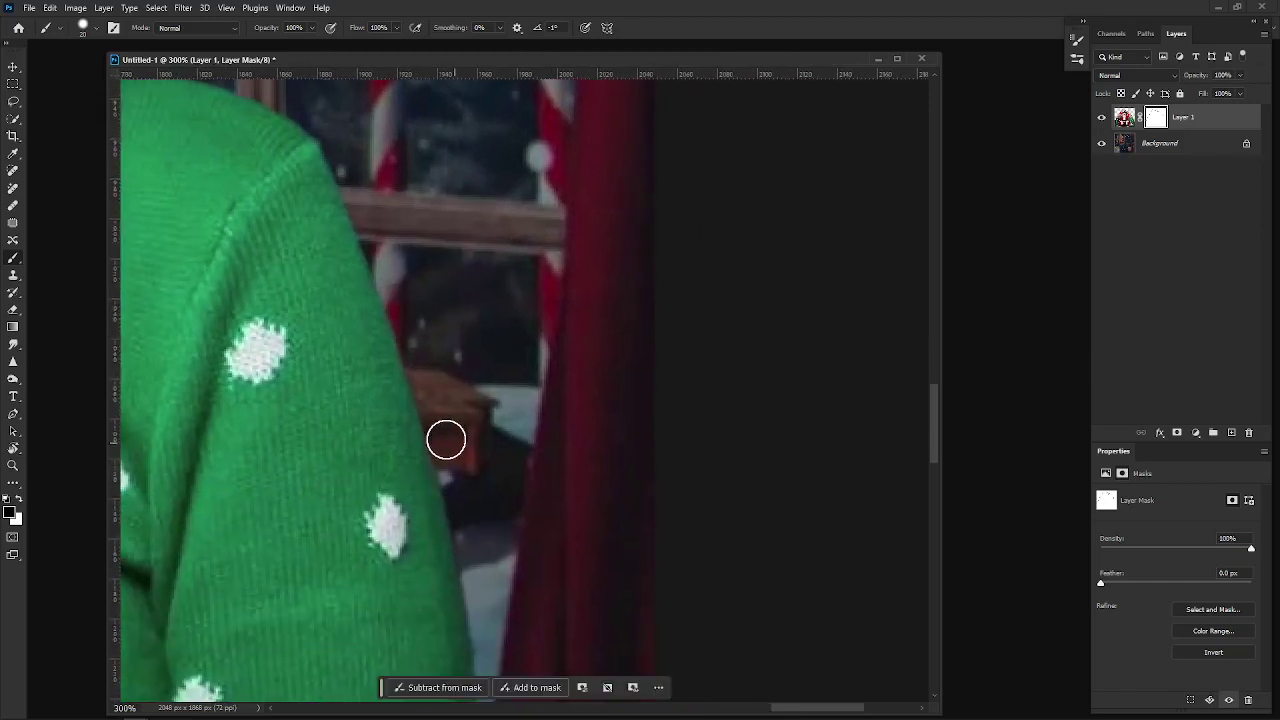
{"action": "mouse_move", "coordinate": [445, 428]}
{"action": "left_mouse_down"}
{"action": "mouse_move", "coordinate": [485, 607]}
{"action": "mouse_move", "coordinate": [491, 434]}
{"action": "mouse_move", "coordinate": [466, 389]}
{"action": "left_mouse_up"}
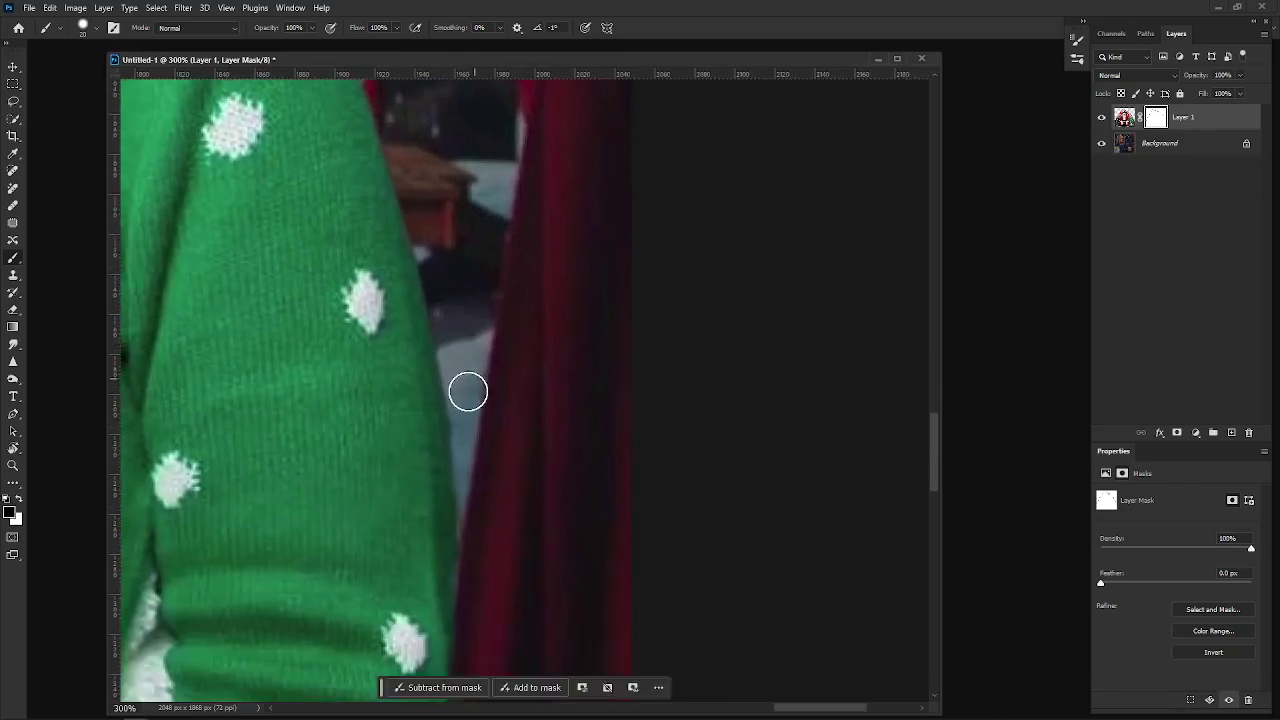
Mask out the leftover dark area along the lower green sleeve and elbow to reveal the red curtain.
{"action": "left_click_drag", "start_coordinate": [520, 218], "coordinate": [449, 203]}
{"action": "left_click_drag", "start_coordinate": [451, 266], "coordinate": [464, 462]}
{"action": "mouse_move", "coordinate": [470, 542]}
{"action": "left_mouse_down"}
{"action": "mouse_move", "coordinate": [511, 309]}
{"action": "mouse_move", "coordinate": [489, 320]}
{"action": "left_mouse_up"}
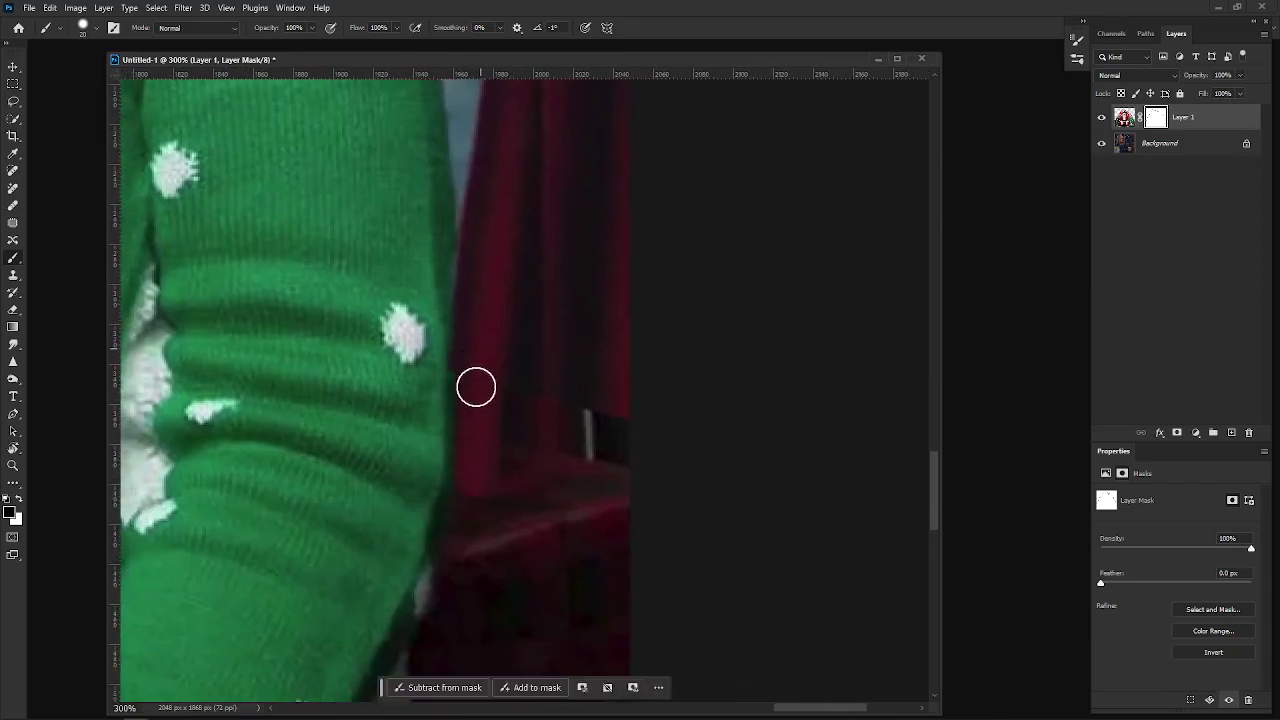
{"action": "left_click_drag", "start_coordinate": [474, 263], "coordinate": [467, 375]}
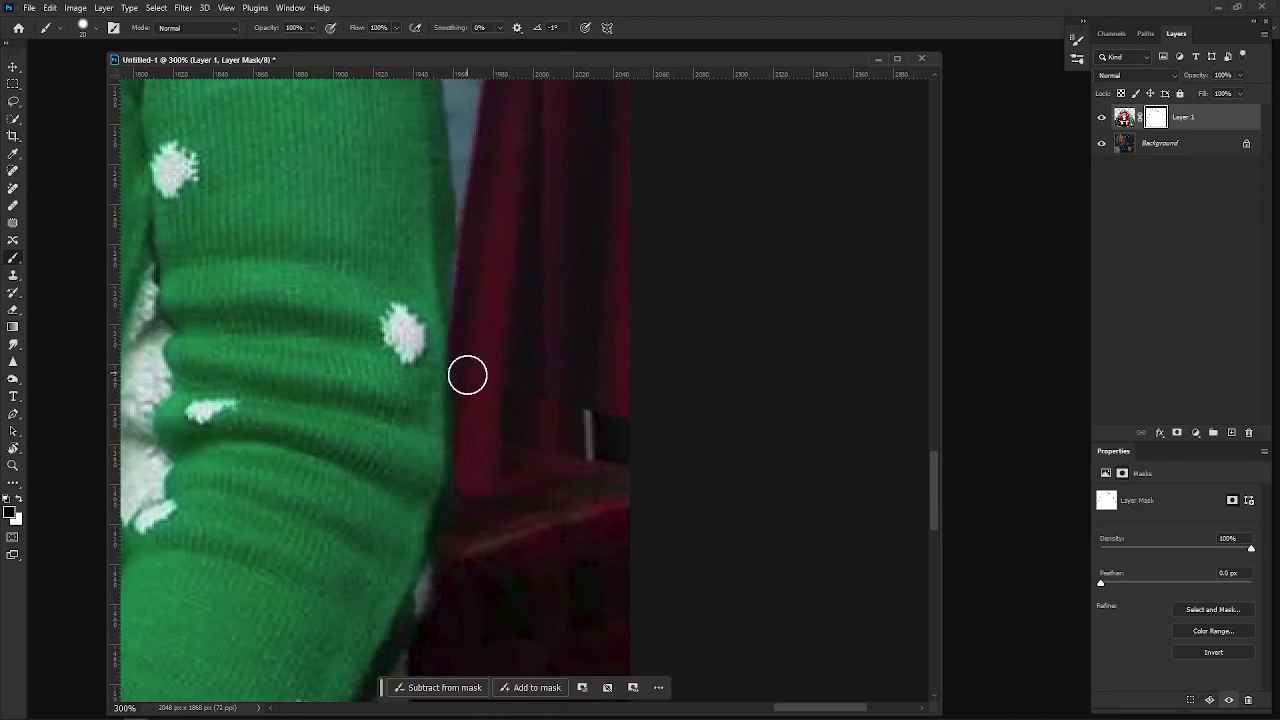
{"action": "mouse_move", "coordinate": [465, 487]}
{"action": "left_mouse_down"}
{"action": "mouse_move", "coordinate": [450, 554]}
{"action": "mouse_move", "coordinate": [468, 502]}
{"action": "left_mouse_up"}
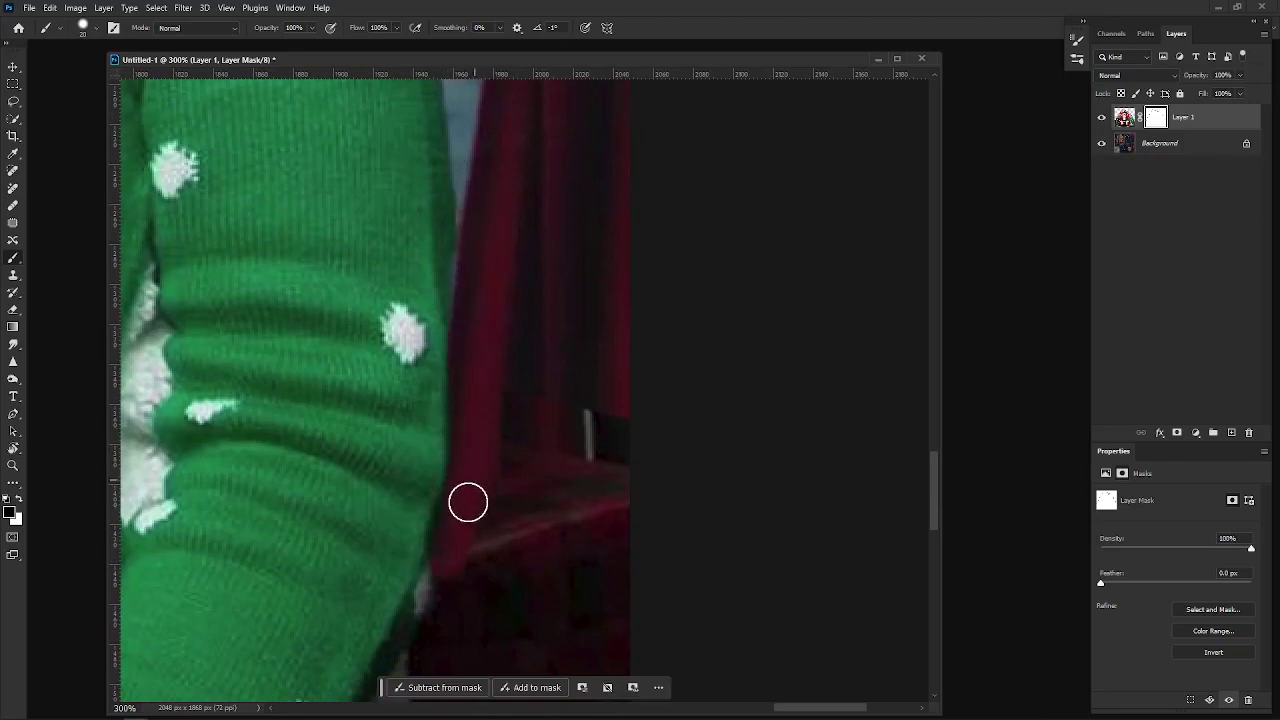
{"action": "left_click_drag", "start_coordinate": [447, 553], "coordinate": [426, 608]}
{"action": "left_click_drag", "start_coordinate": [500, 494], "coordinate": [560, 337]}
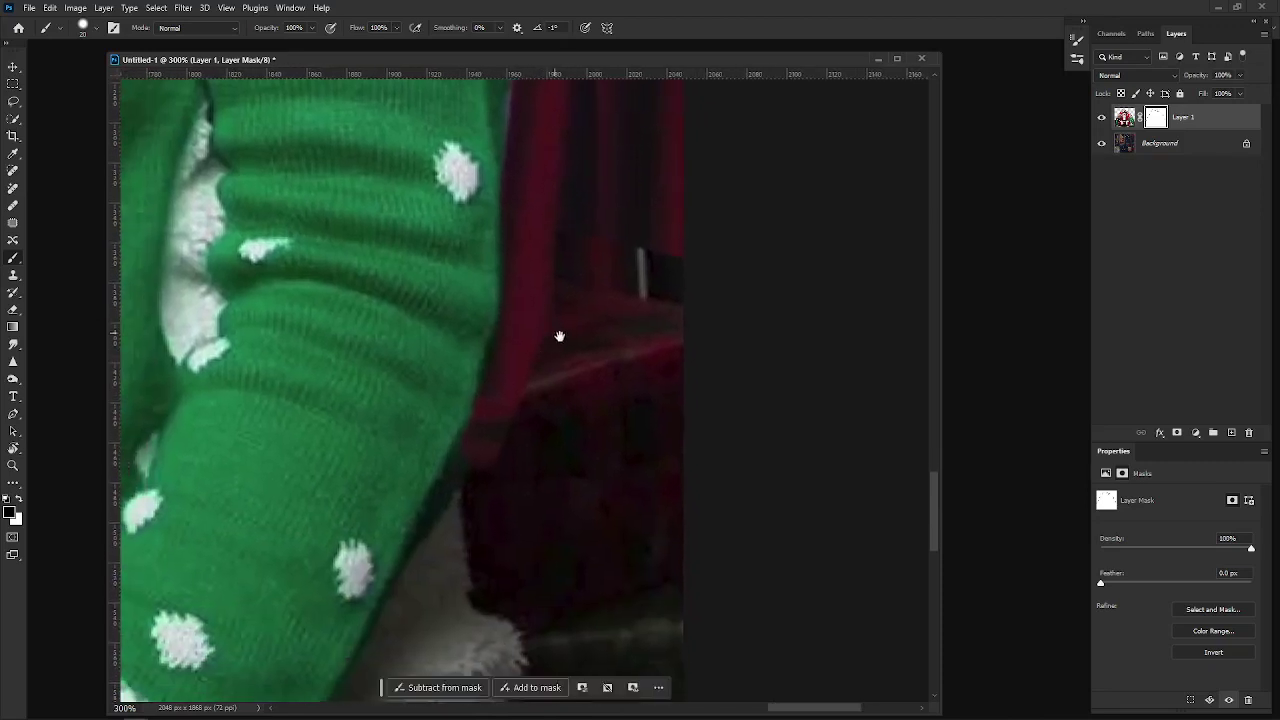
Paint white on the layer mask to restore the dark red furniture beside the green sleeve's elbow.
{"action": "mouse_move", "coordinate": [472, 494]}
{"action": "left_mouse_down"}
{"action": "mouse_move", "coordinate": [508, 422]}
{"action": "mouse_move", "coordinate": [483, 456]}
{"action": "left_mouse_up"}
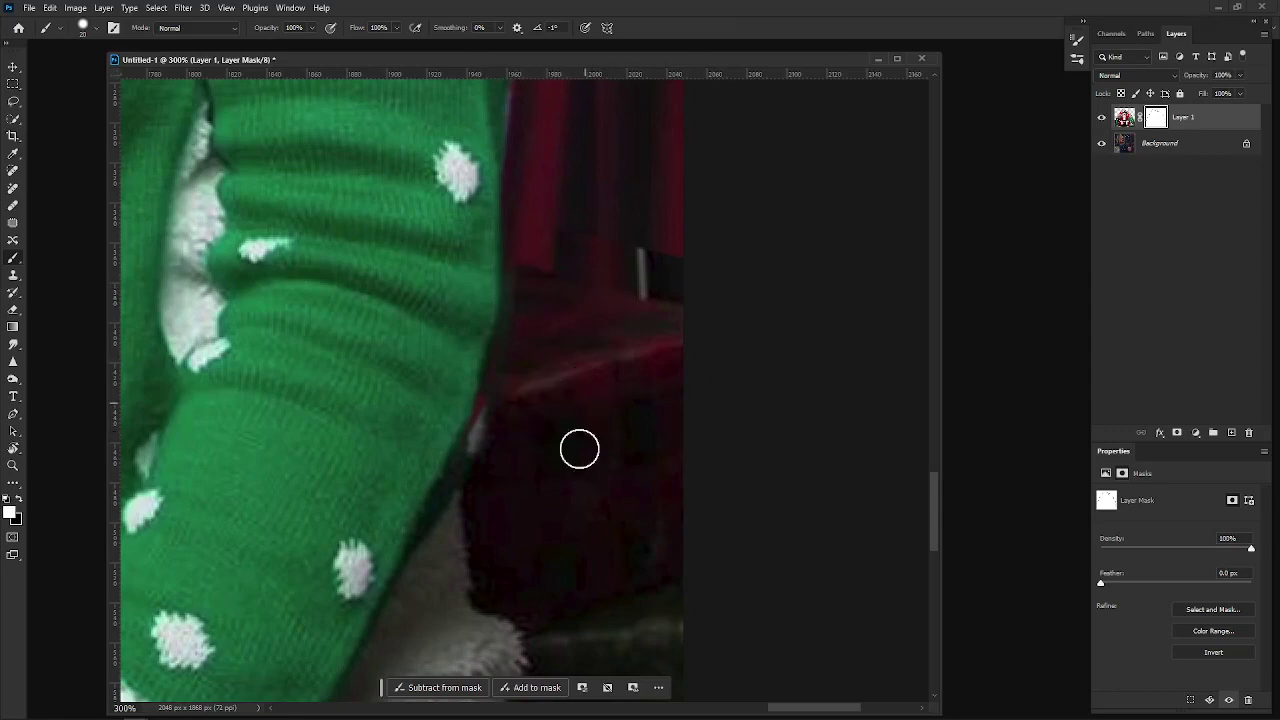
{"action": "left_click_drag", "start_coordinate": [568, 452], "coordinate": [553, 505]}
{"action": "key", "text": "x"}
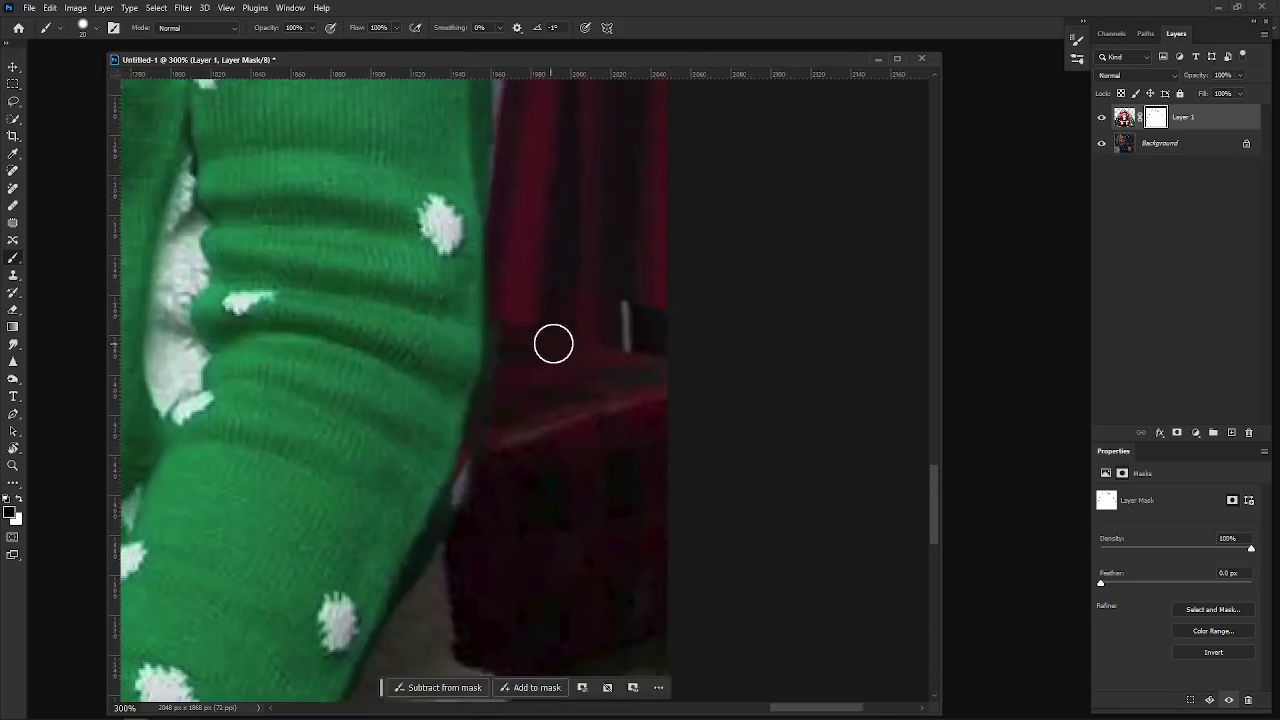
{"action": "key", "text": "x"}
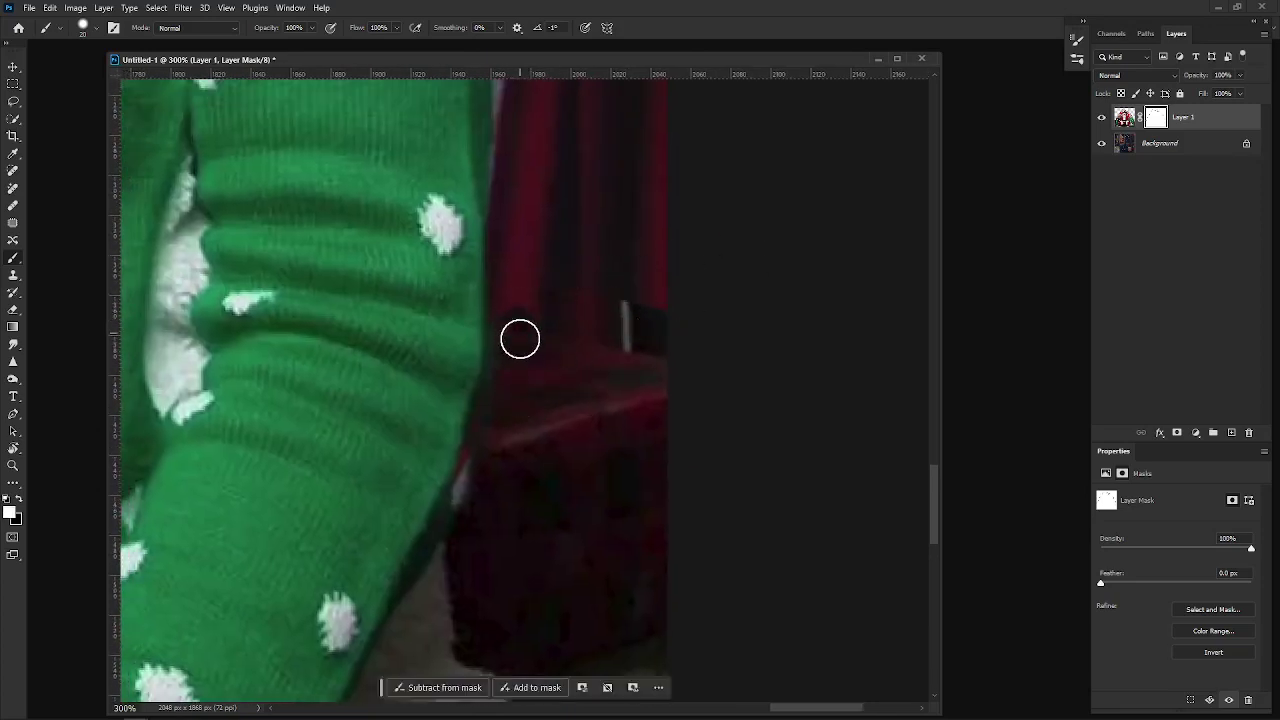
{"action": "left_click", "coordinate": [518, 299]}
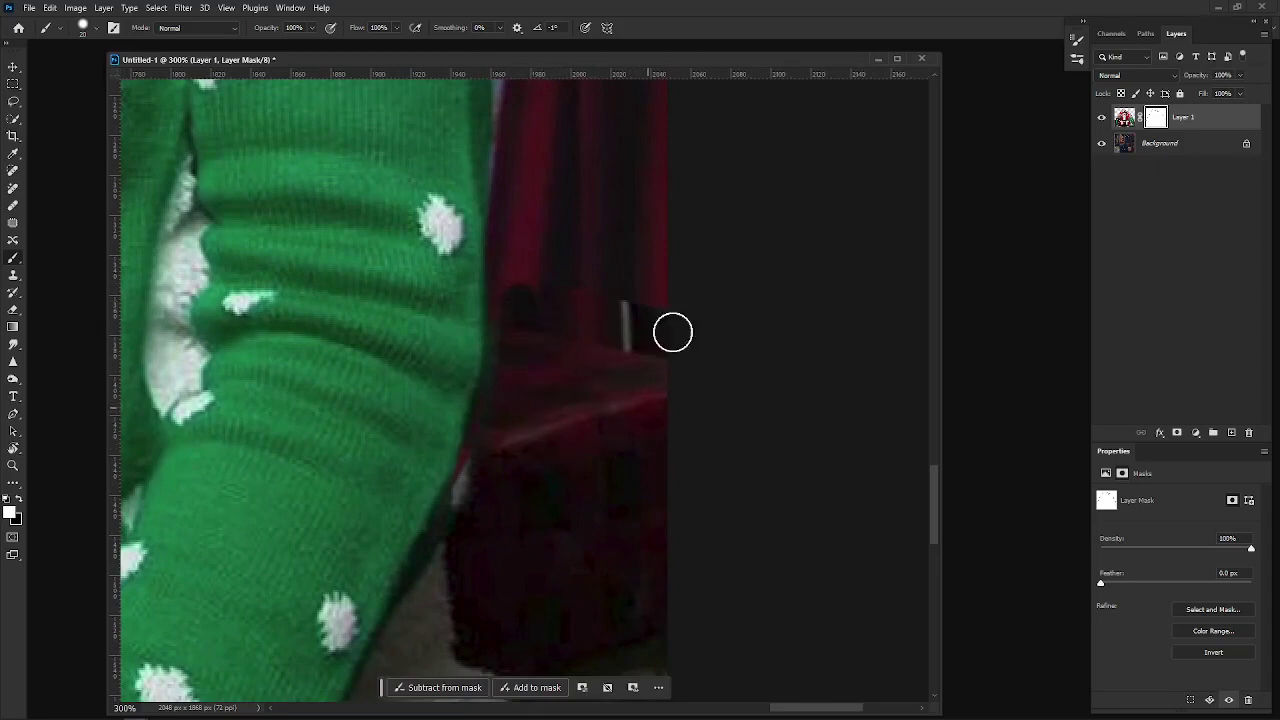
Extend the restored area with white up to the sleeve where the red curtain meets the dark furniture.
{"action": "key", "text": "ctrl+minus"}
{"action": "key", "text": "ctrl+minus"}
{"action": "key", "text": "ctrl+minus"}
{"action": "key", "text": "ctrl+plus"}
{"action": "key", "text": "ctrl+plus"}
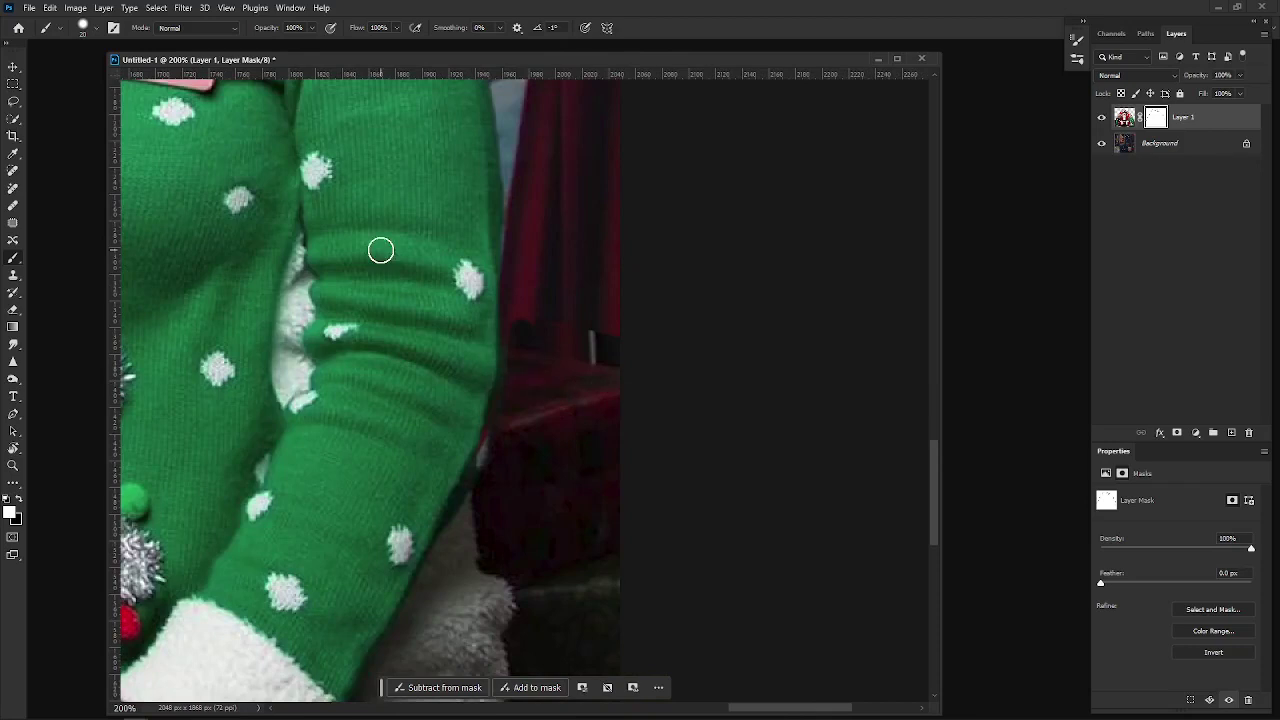
{"action": "scroll", "coordinate": [381, 251], "scroll_direction": "up", "scroll_amount": 1}
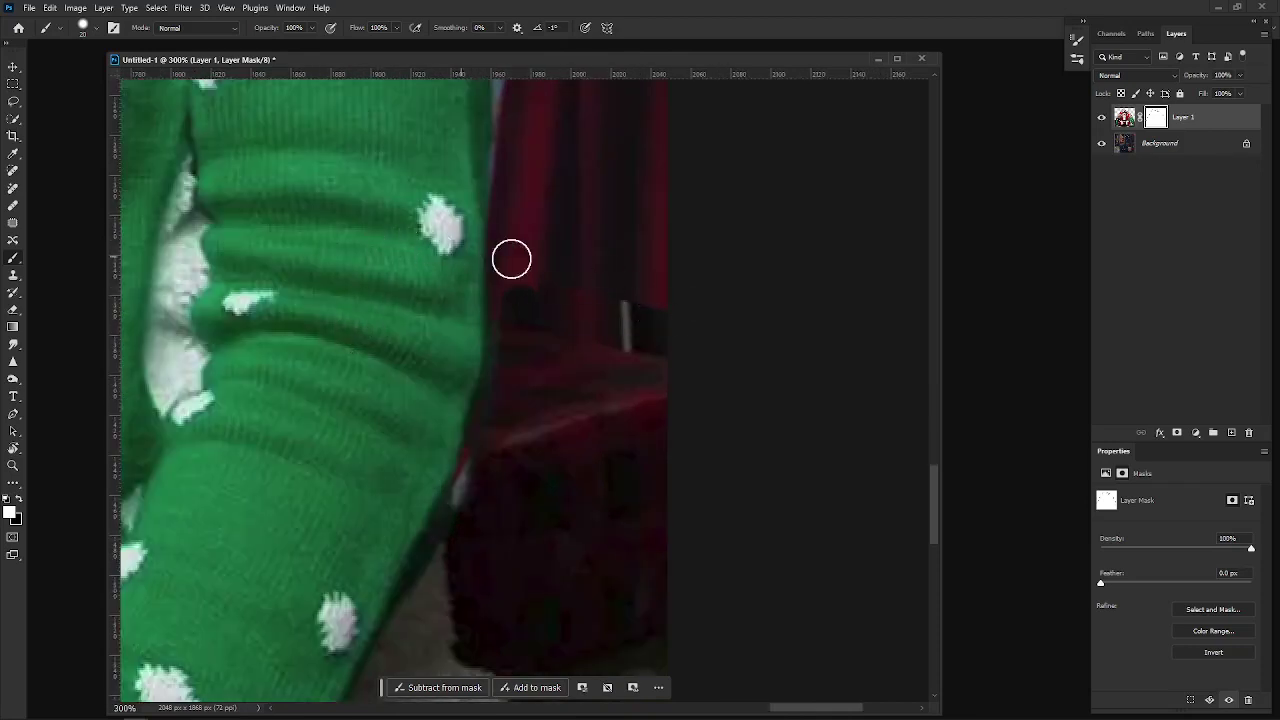
{"action": "left_click_drag", "start_coordinate": [511, 262], "coordinate": [526, 481]}
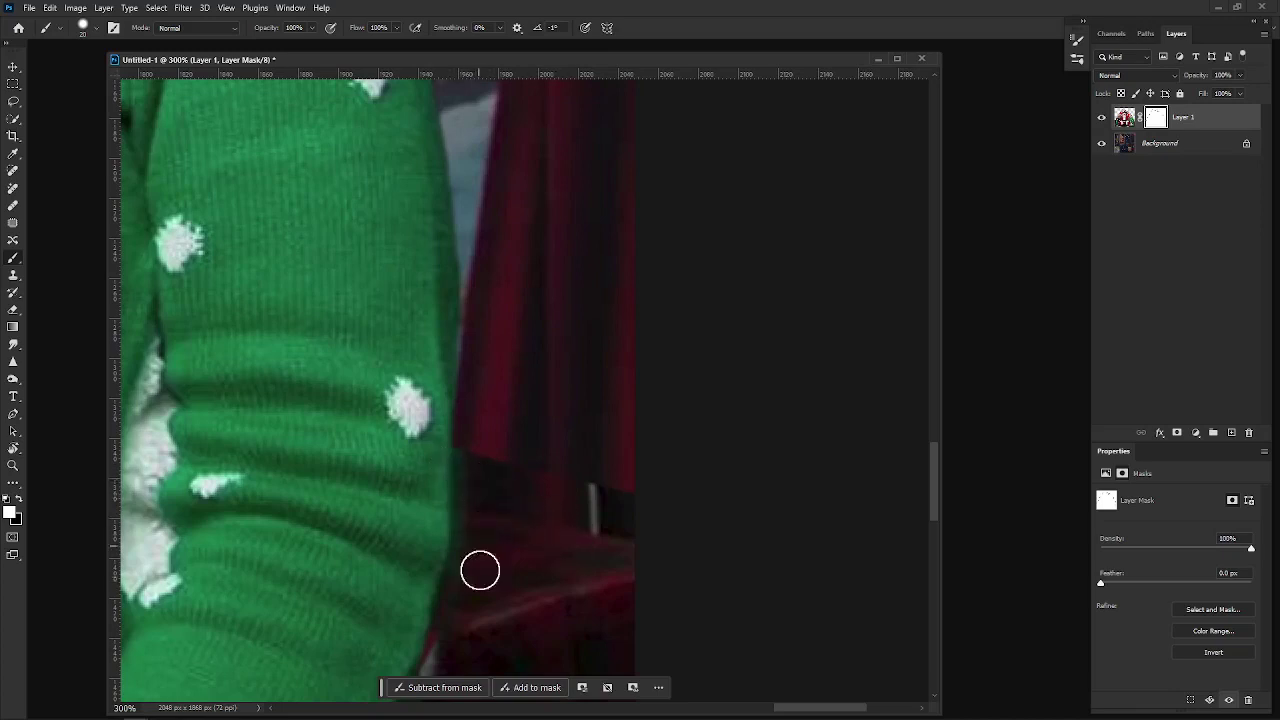
{"action": "scroll", "coordinate": [455, 536], "scroll_direction": "down", "scroll_amount": 5}
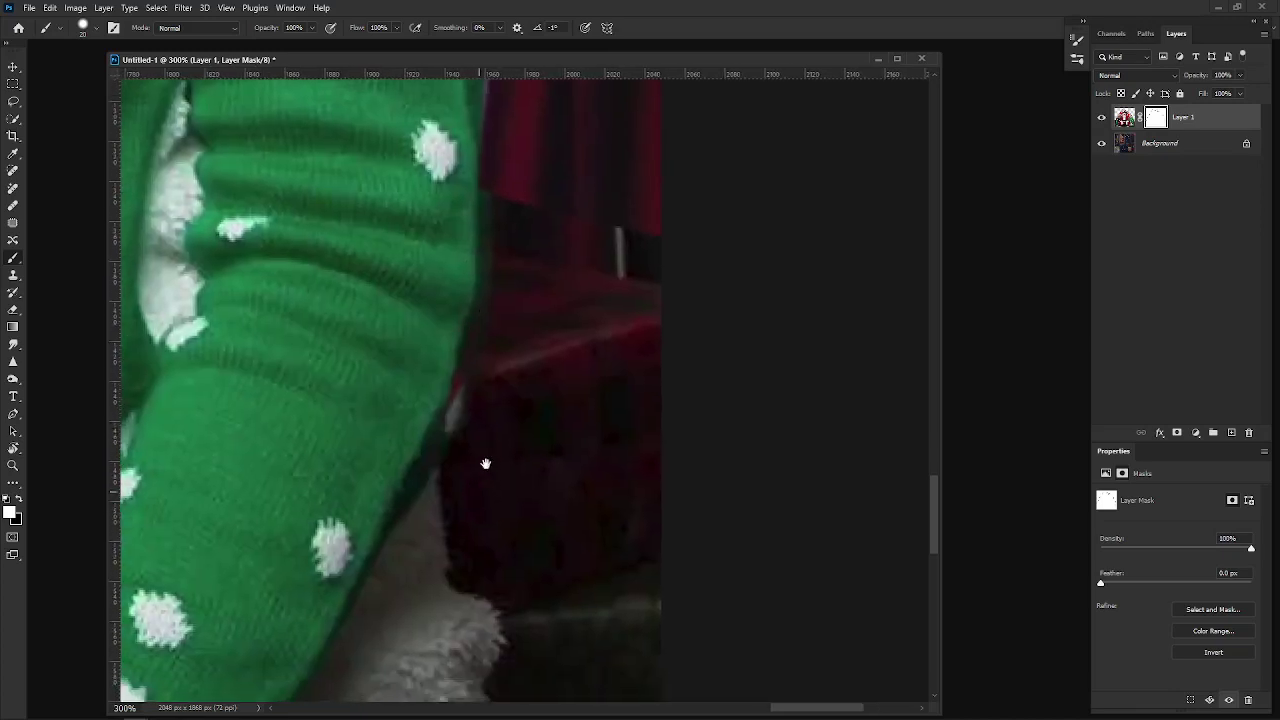
Mask out the remaining fringe beside the dark-haired woman's temple using black and a 10 px brush.
{"action": "key", "text": "ctrl+minus"}
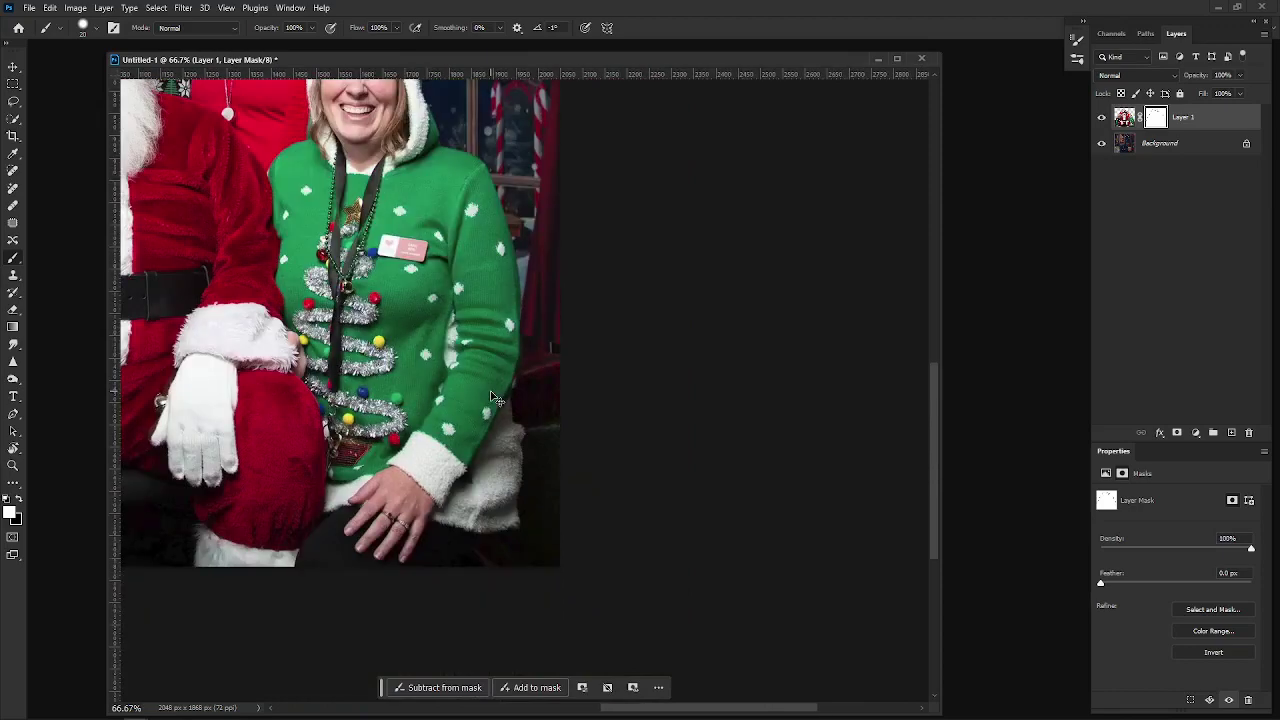
{"action": "left_click_drag", "start_coordinate": [356, 278], "coordinate": [632, 415]}
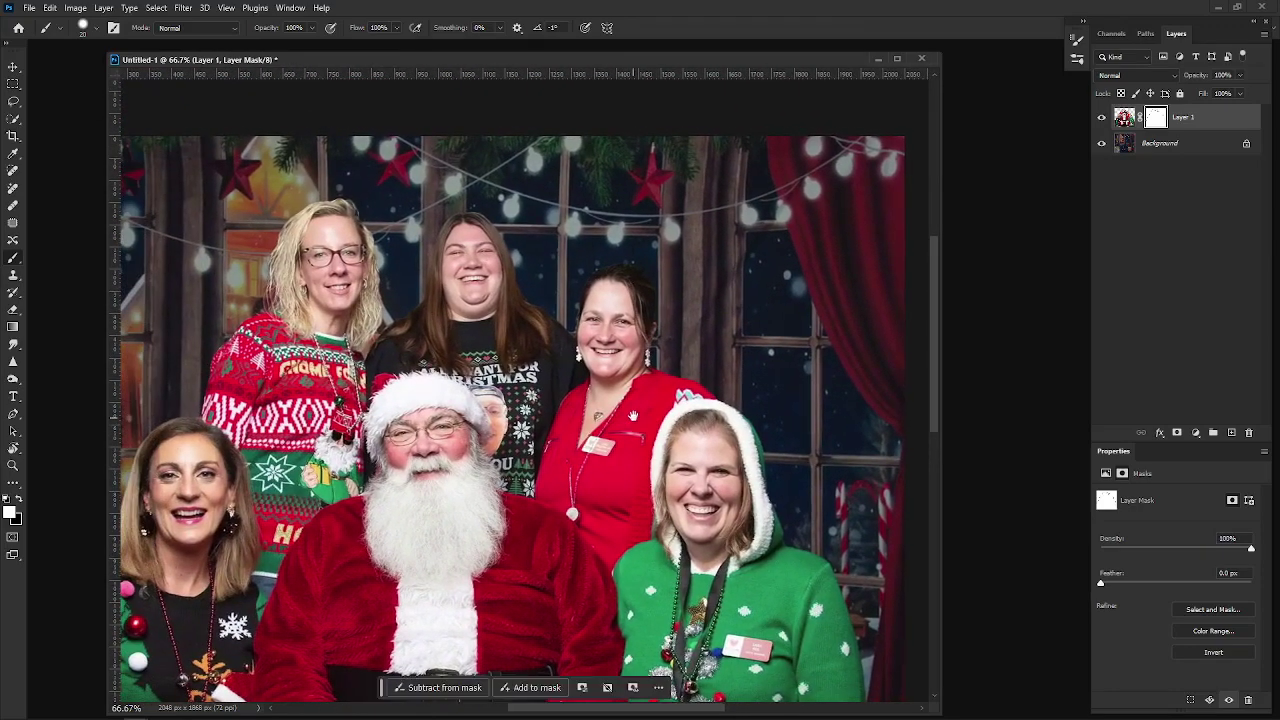
{"action": "key", "text": "ctrl+plus"}
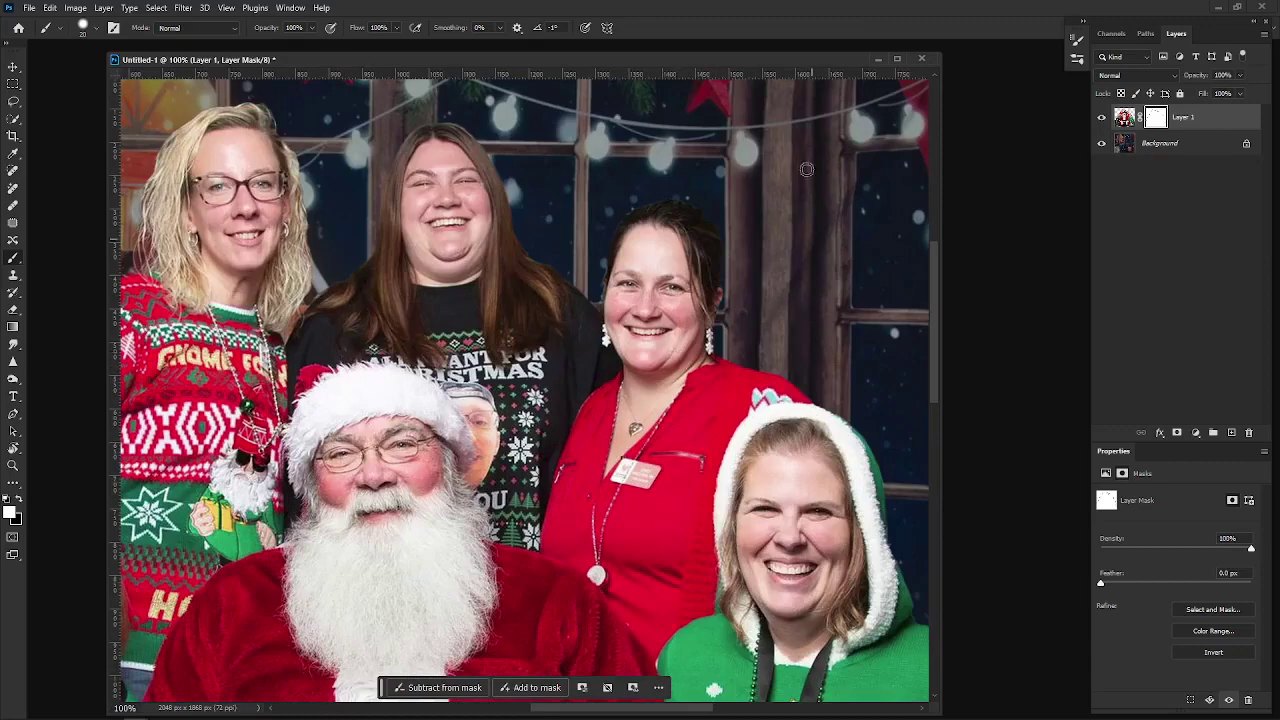
{"action": "key", "text": "ctrl+plus"}
{"action": "key", "text": "ctrl+plus"}
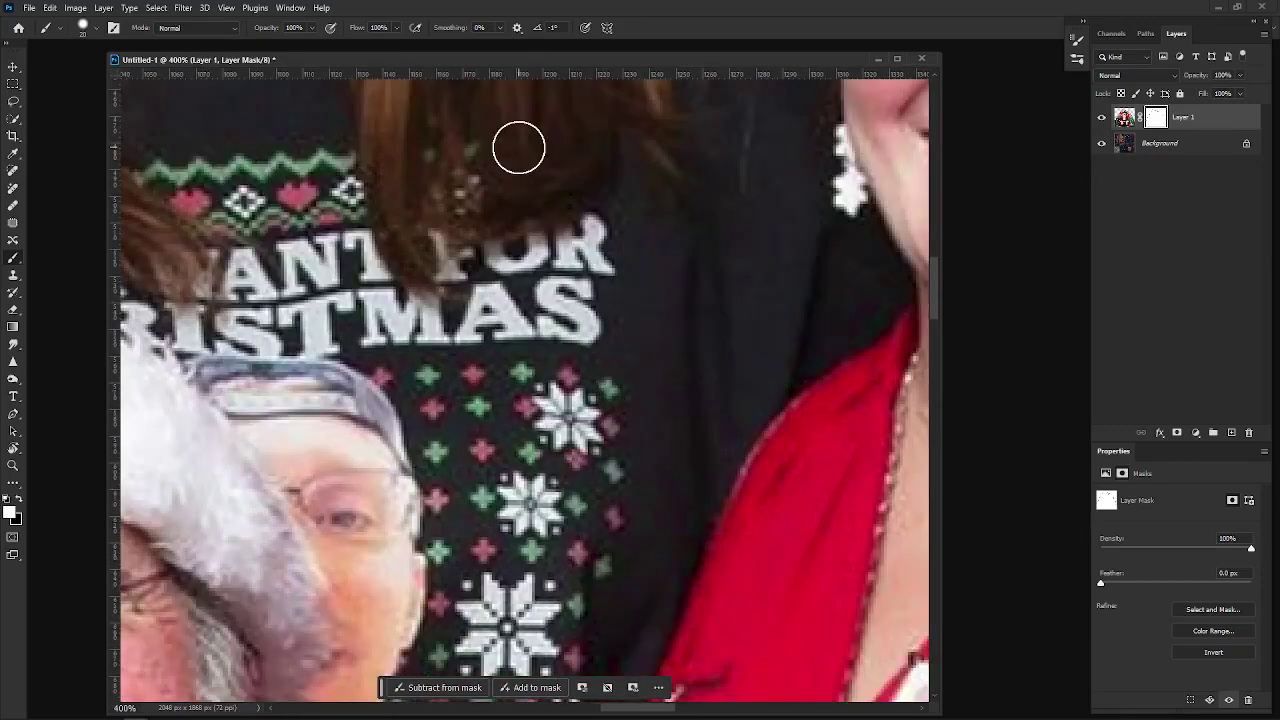
{"action": "left_click_drag", "start_coordinate": [700, 191], "coordinate": [334, 480]}
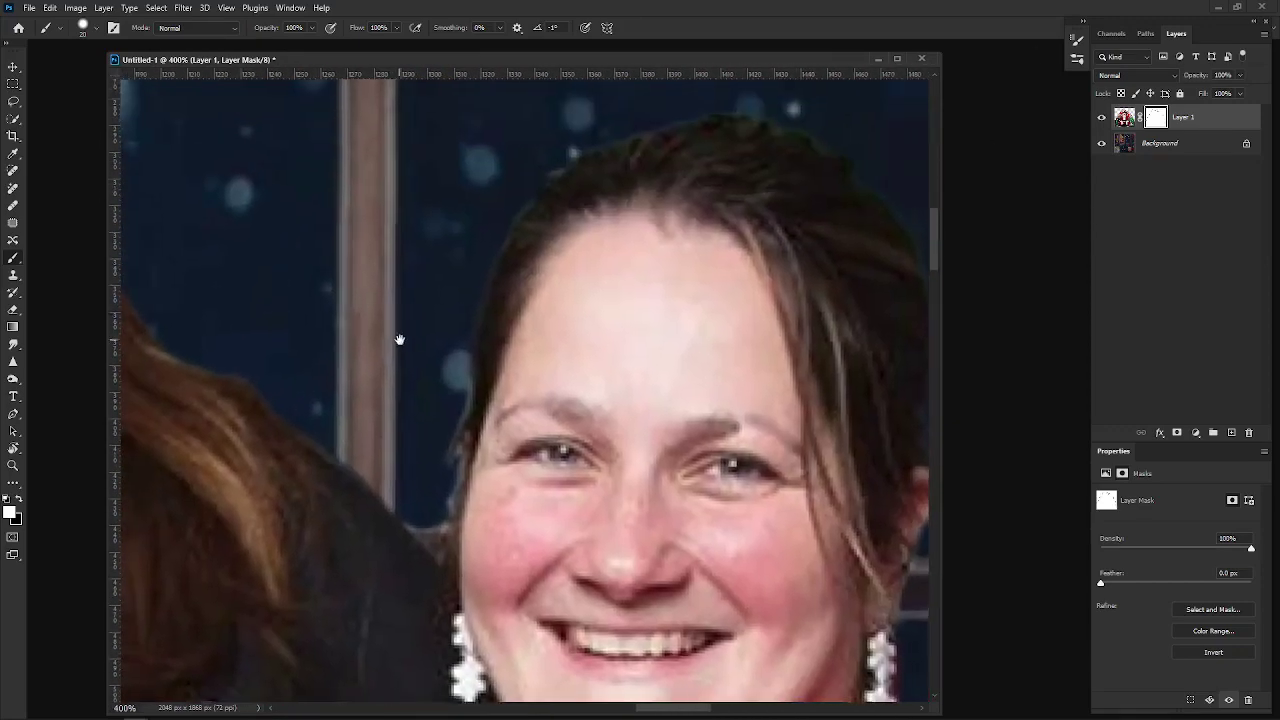
{"action": "key", "text": "bracketleft"}
{"action": "right_click", "coordinate": [388, 320]}
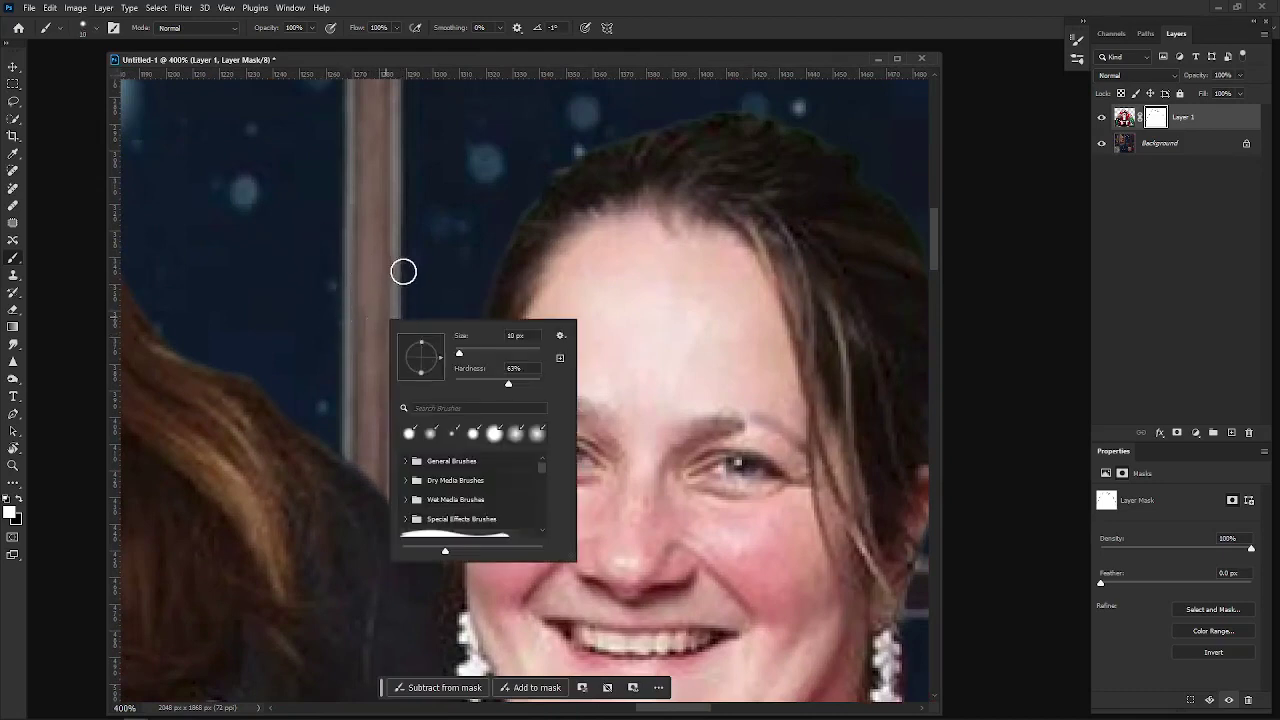
{"action": "left_click", "coordinate": [360, 290]}
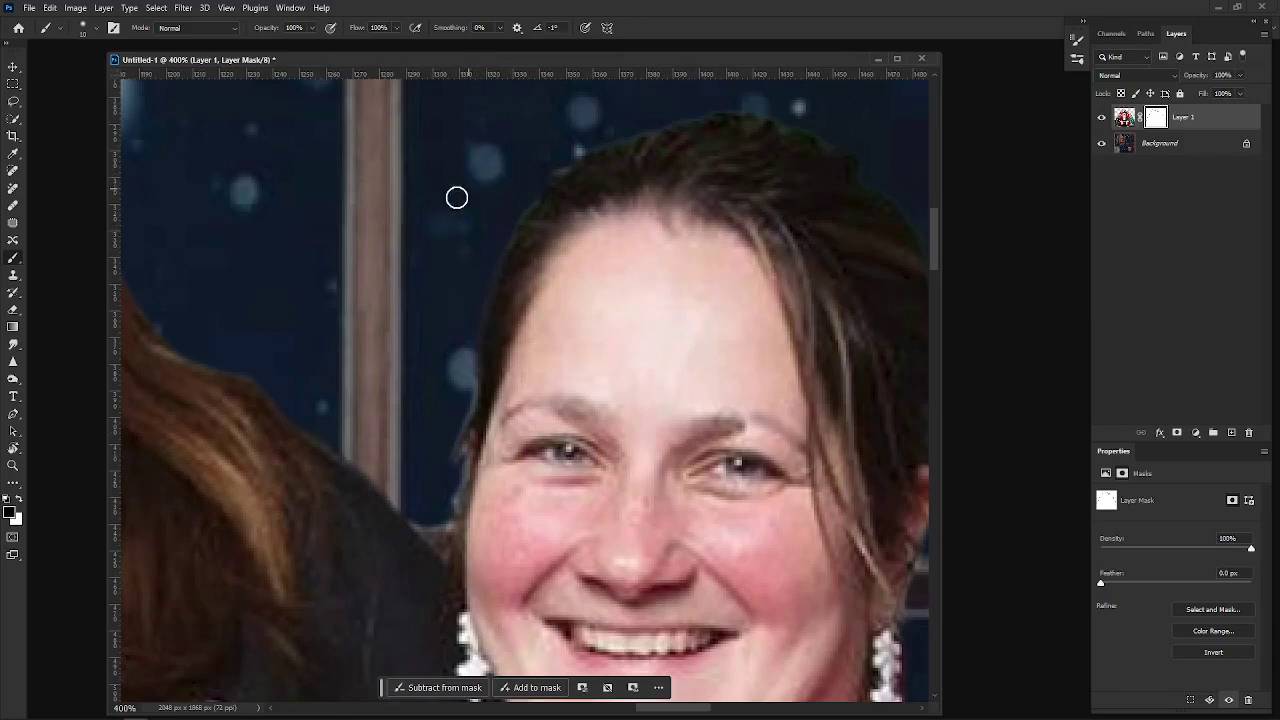
{"action": "right_click", "coordinate": [441, 230]}
{"action": "left_click", "coordinate": [486, 161]}
Clean the mask edge over the top of the dark-haired woman's hair and down to her ear with a 20 px brush.
{"action": "key", "text": "bracketright"}
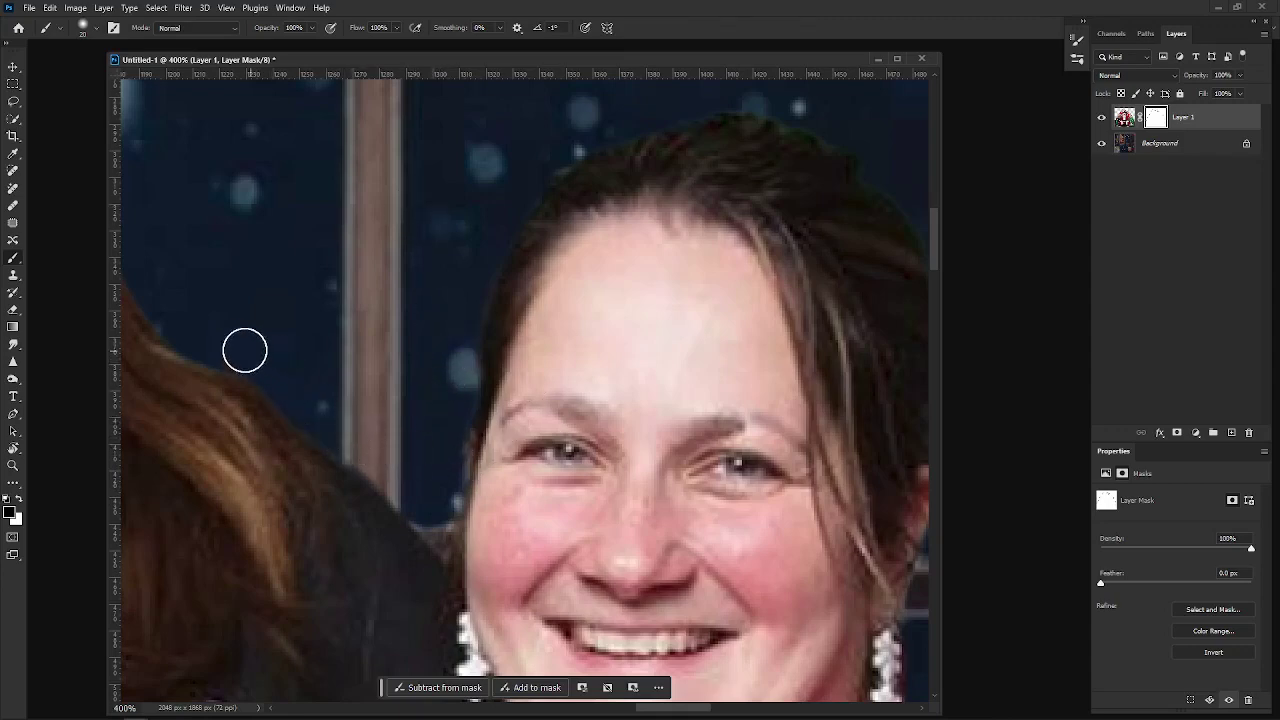
{"action": "left_click_drag", "start_coordinate": [515, 187], "coordinate": [366, 262]}
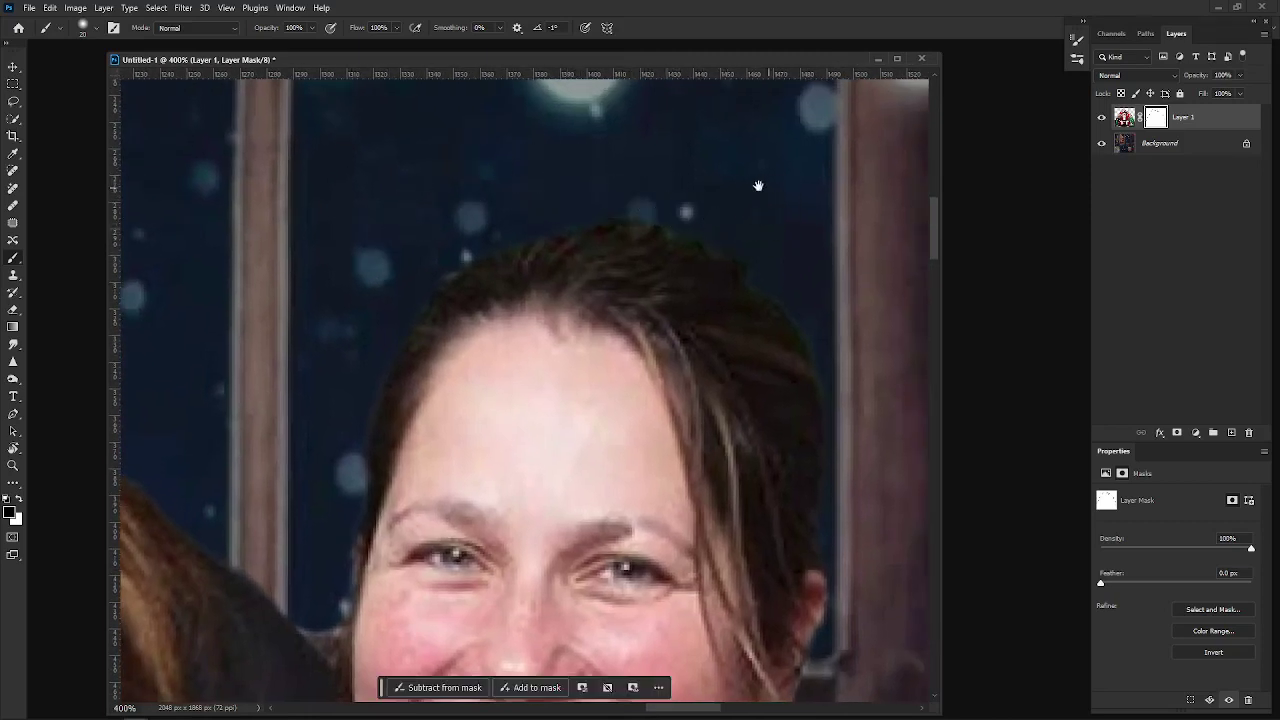
{"action": "left_click_drag", "start_coordinate": [757, 186], "coordinate": [416, 211]}
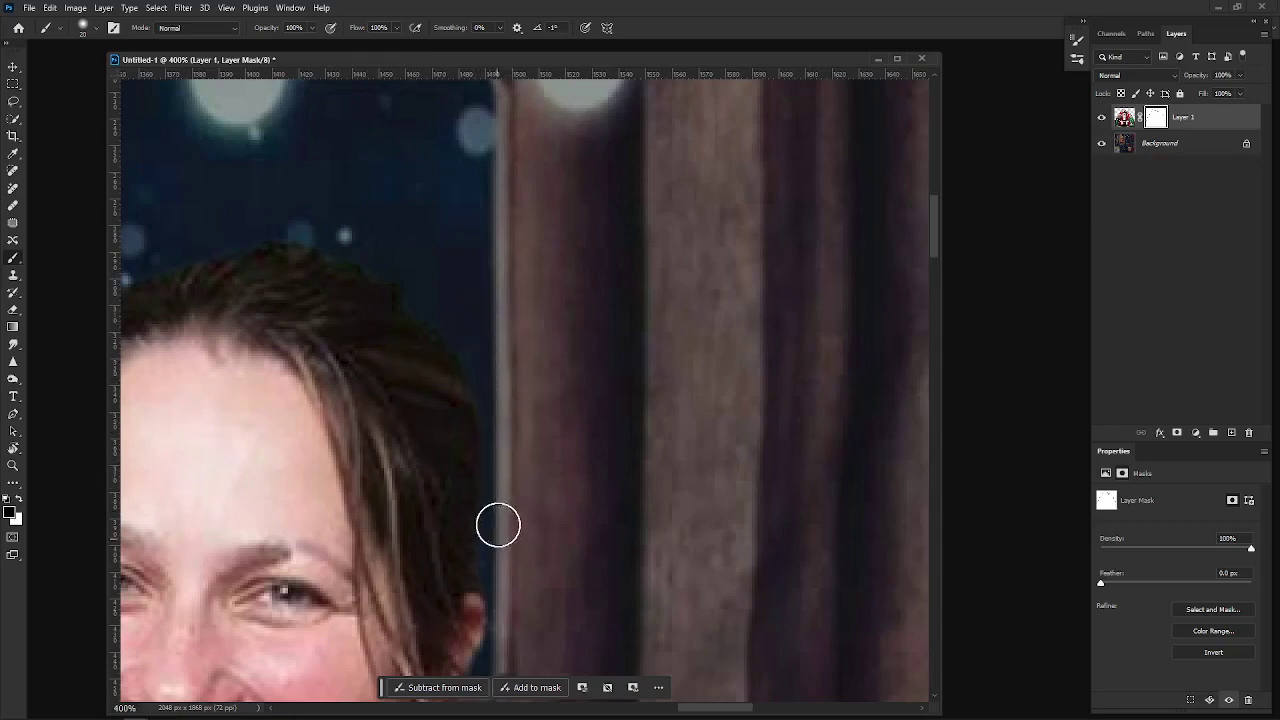
{"action": "left_click_drag", "start_coordinate": [527, 505], "coordinate": [550, 348]}
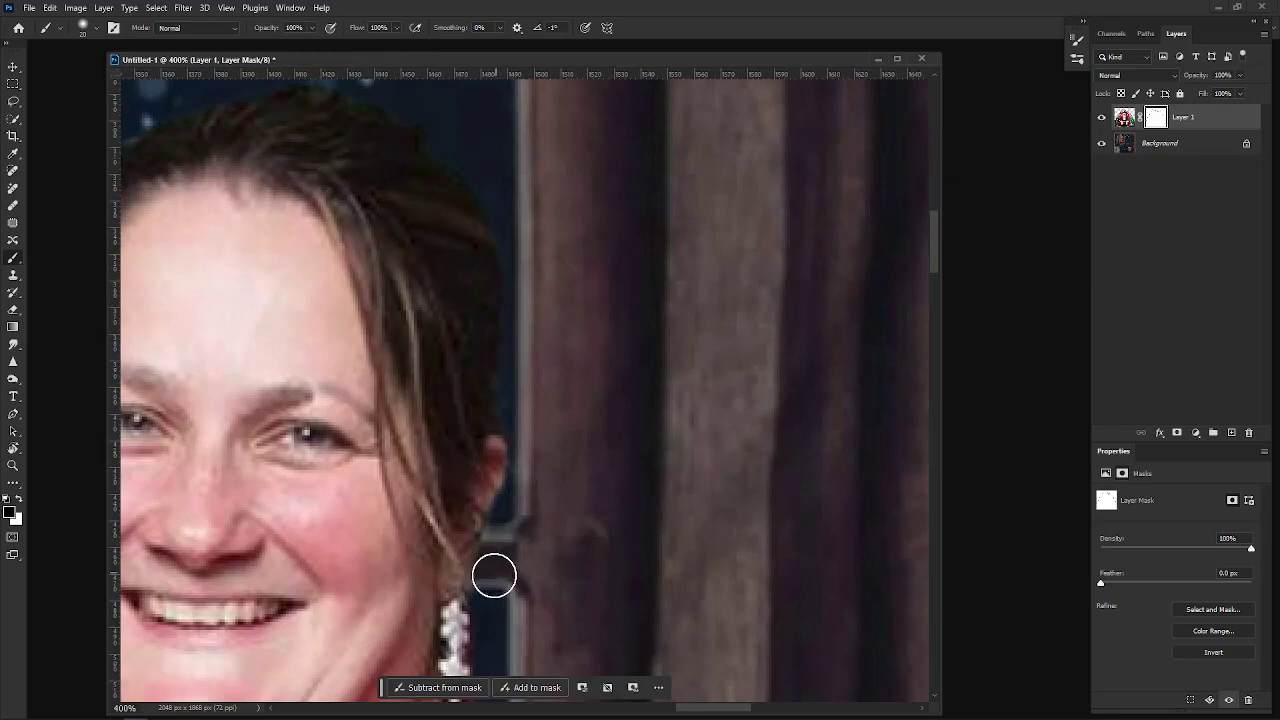
Examine the mask edge from the dark-haired woman's head across to the long-haired woman's hair and her black-clad shoulder.
{"action": "left_click_drag", "start_coordinate": [523, 498], "coordinate": [586, 406]}
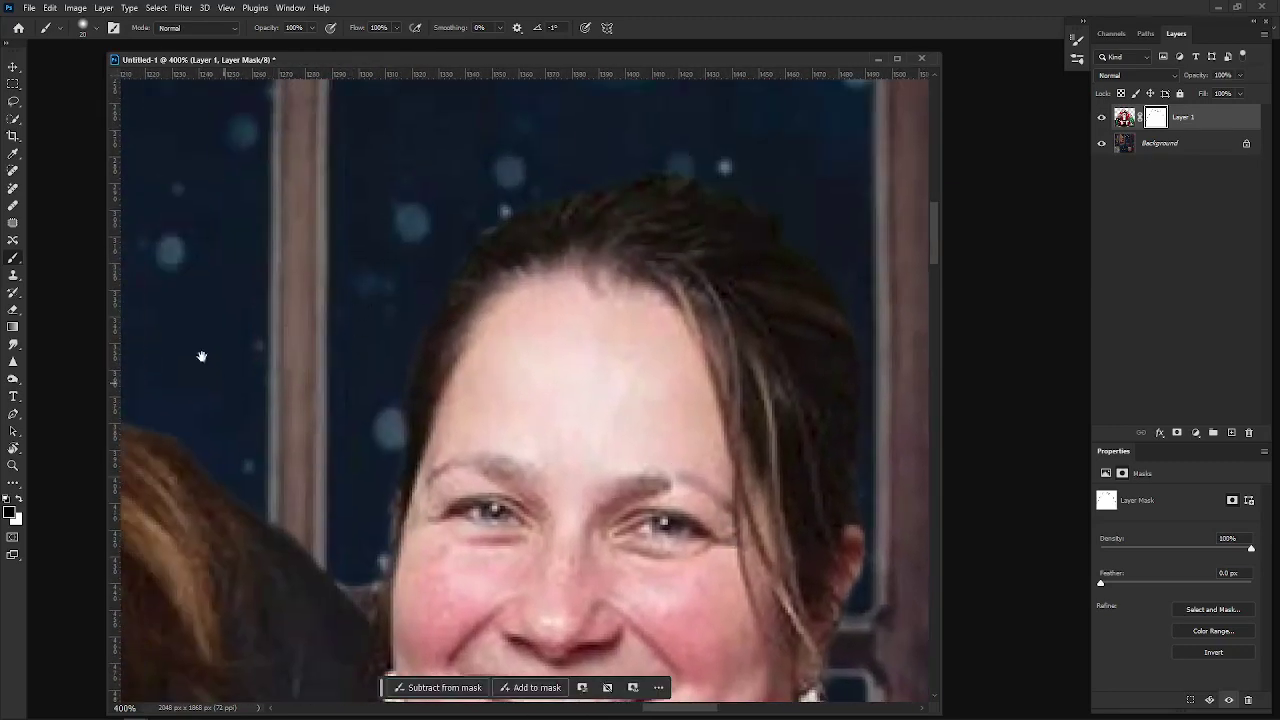
{"action": "left_click_drag", "start_coordinate": [201, 356], "coordinate": [494, 315]}
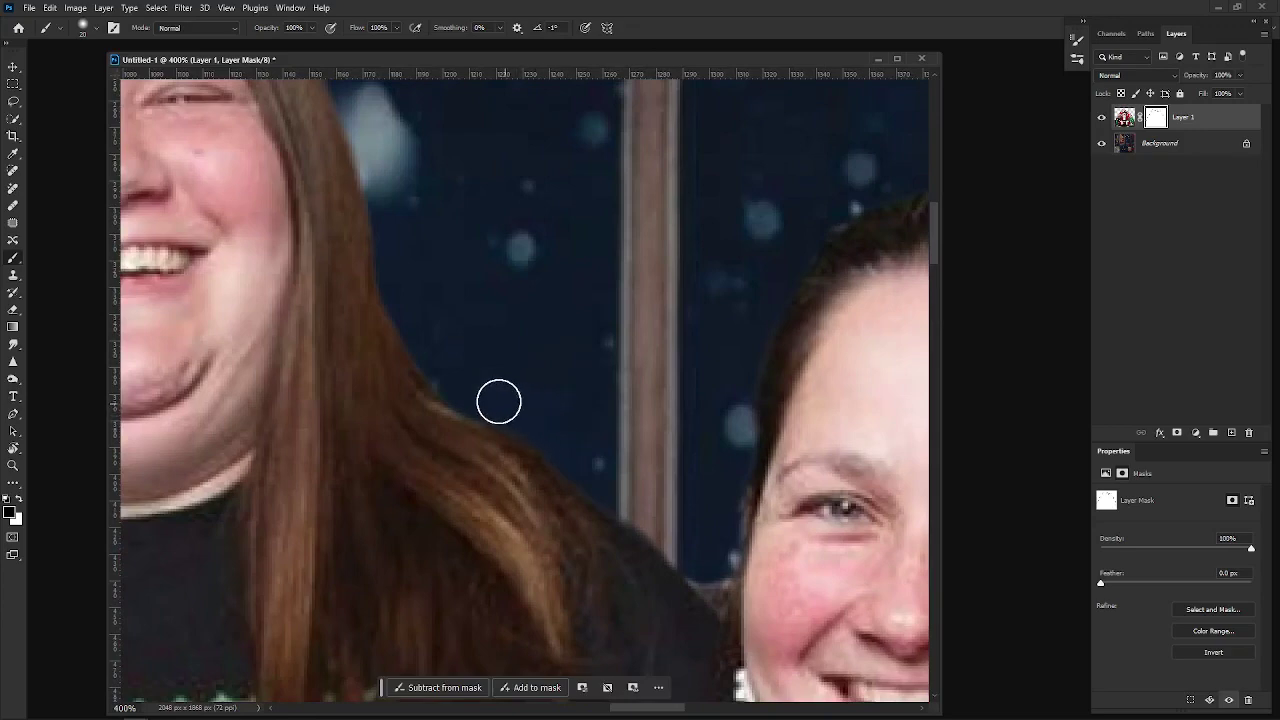
{"action": "left_click_drag", "start_coordinate": [420, 224], "coordinate": [500, 334]}
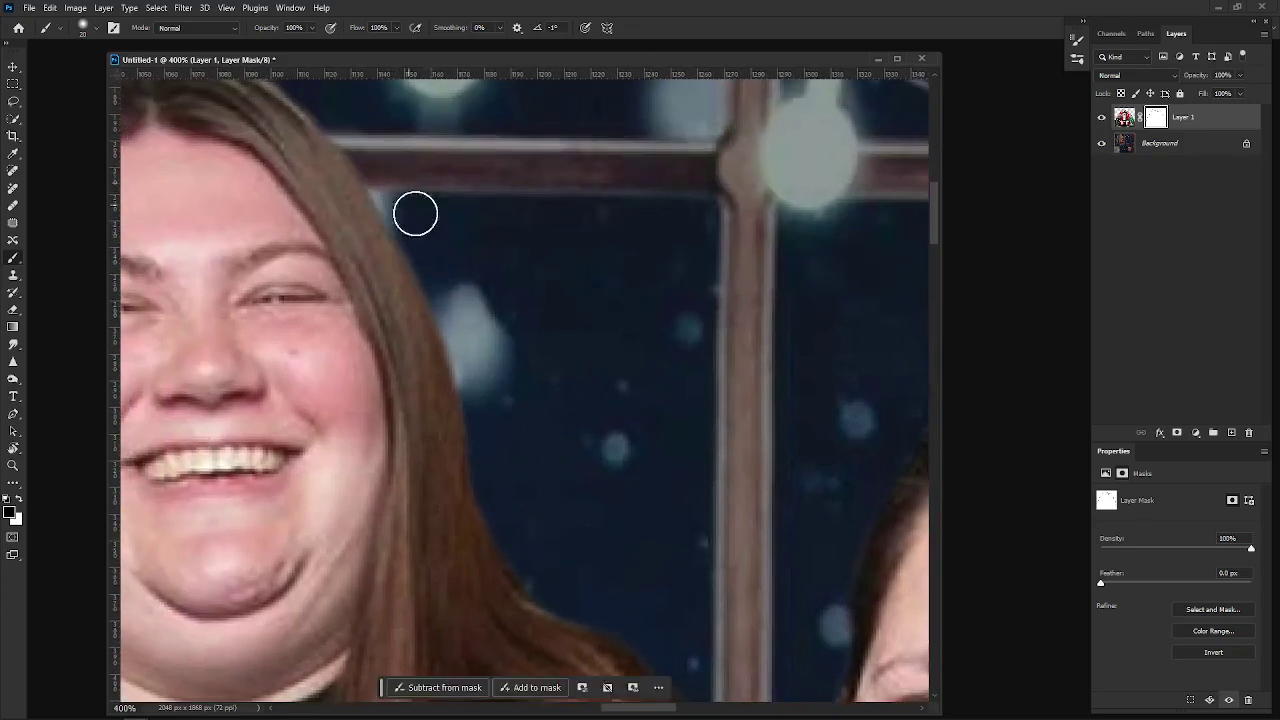
{"action": "scroll", "coordinate": [460, 206], "scroll_direction": "up", "scroll_amount": 5}
{"action": "scroll", "coordinate": [460, 206], "scroll_direction": "left", "scroll_amount": 5}
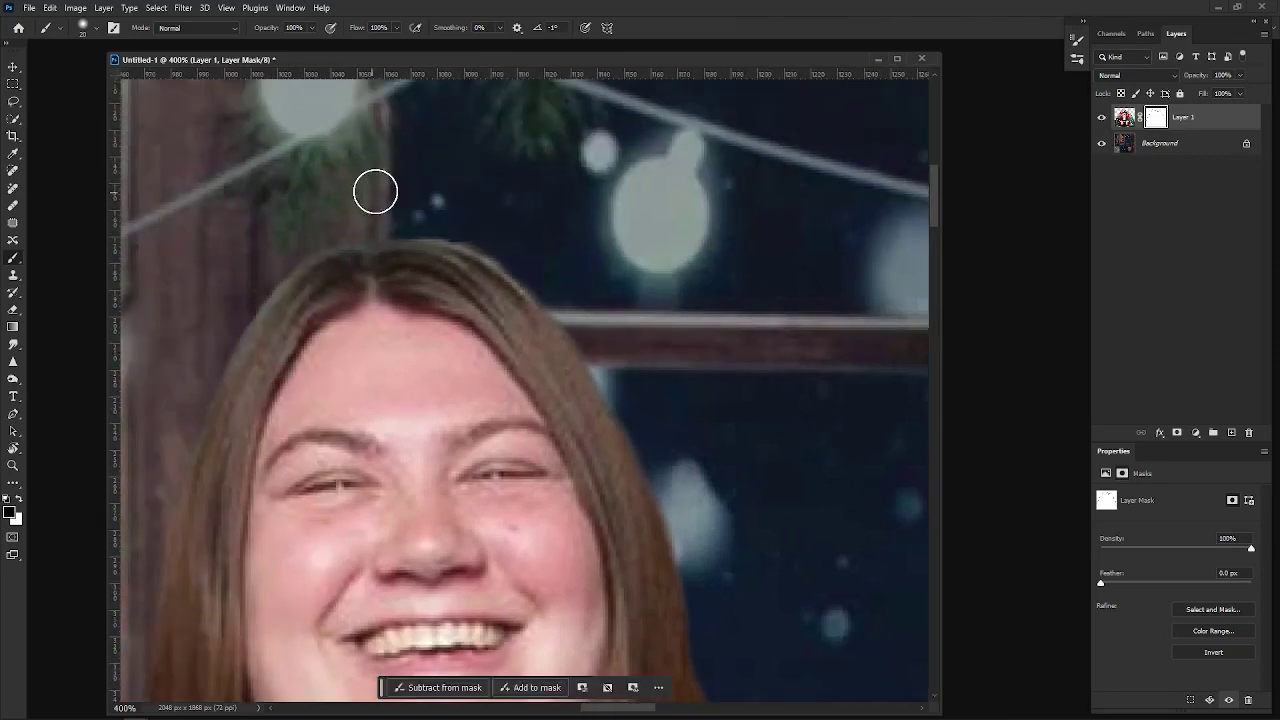
{"action": "scroll", "coordinate": [441, 212], "scroll_direction": "down", "scroll_amount": 8}
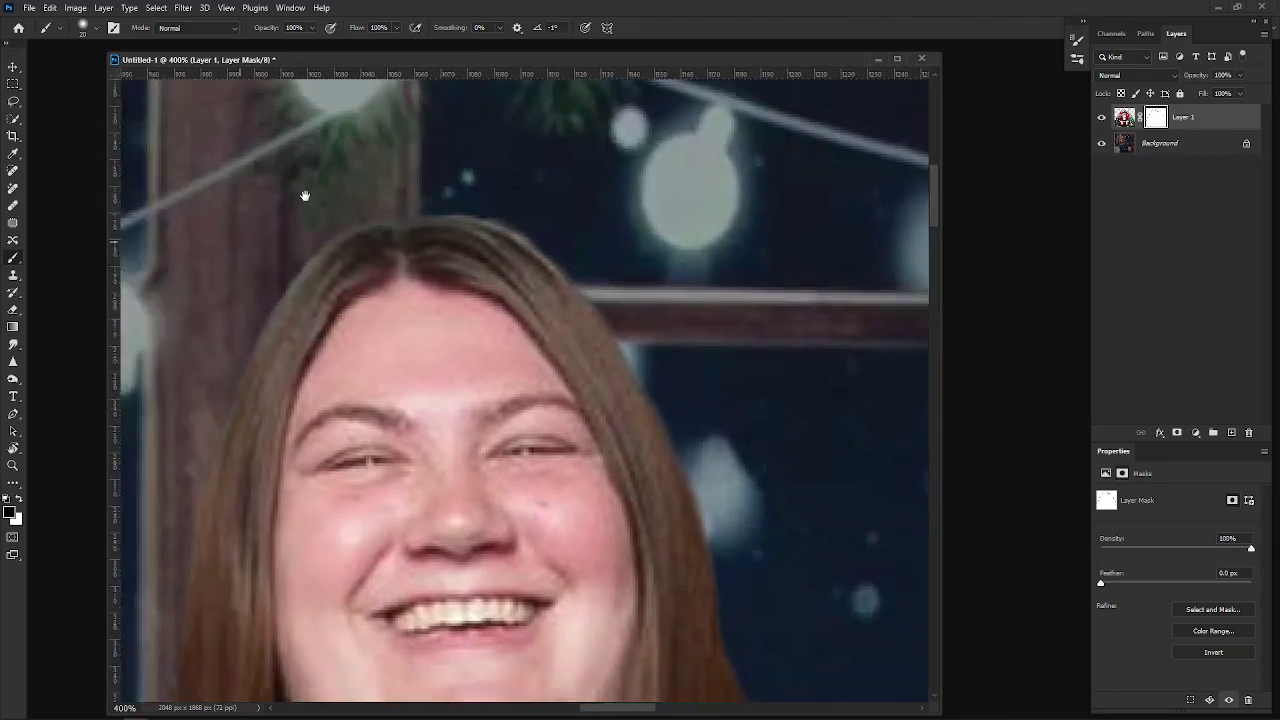
{"action": "scroll", "coordinate": [300, 194], "scroll_direction": "left", "scroll_amount": 7}
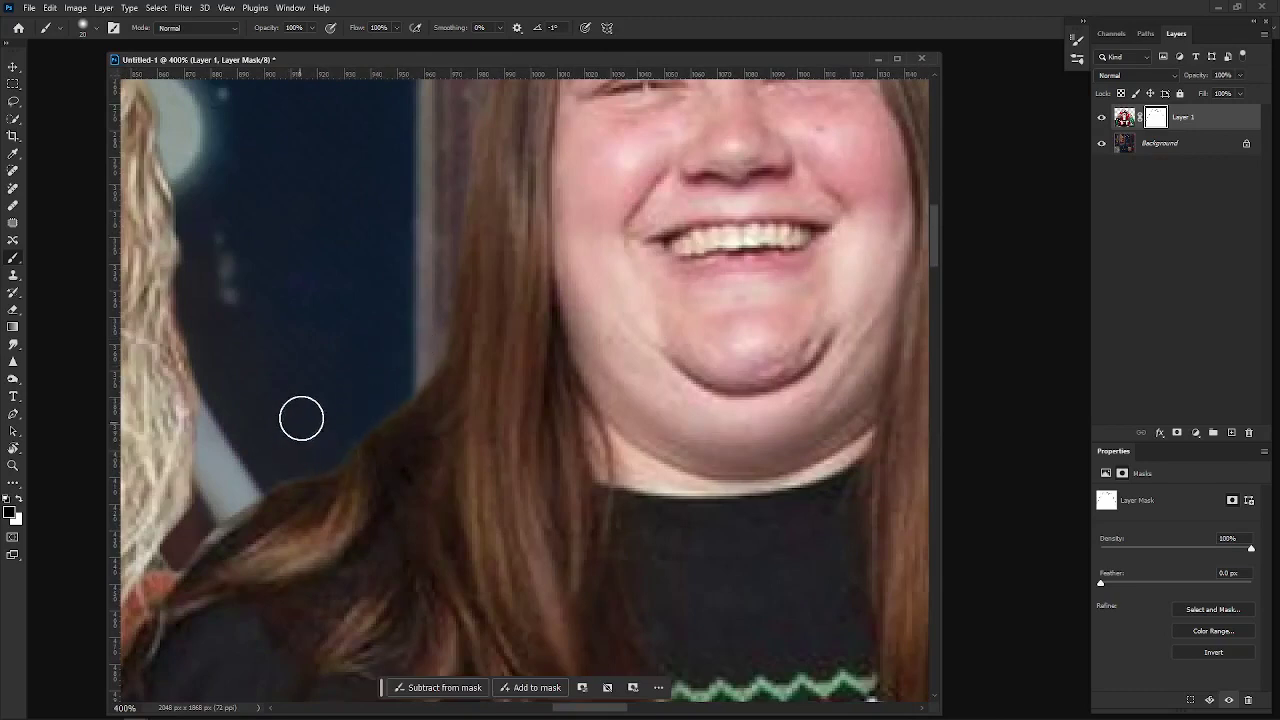
{"action": "scroll", "coordinate": [271, 386], "scroll_direction": "down", "scroll_amount": 2}
{"action": "scroll", "coordinate": [271, 386], "scroll_direction": "left", "scroll_amount": 1}
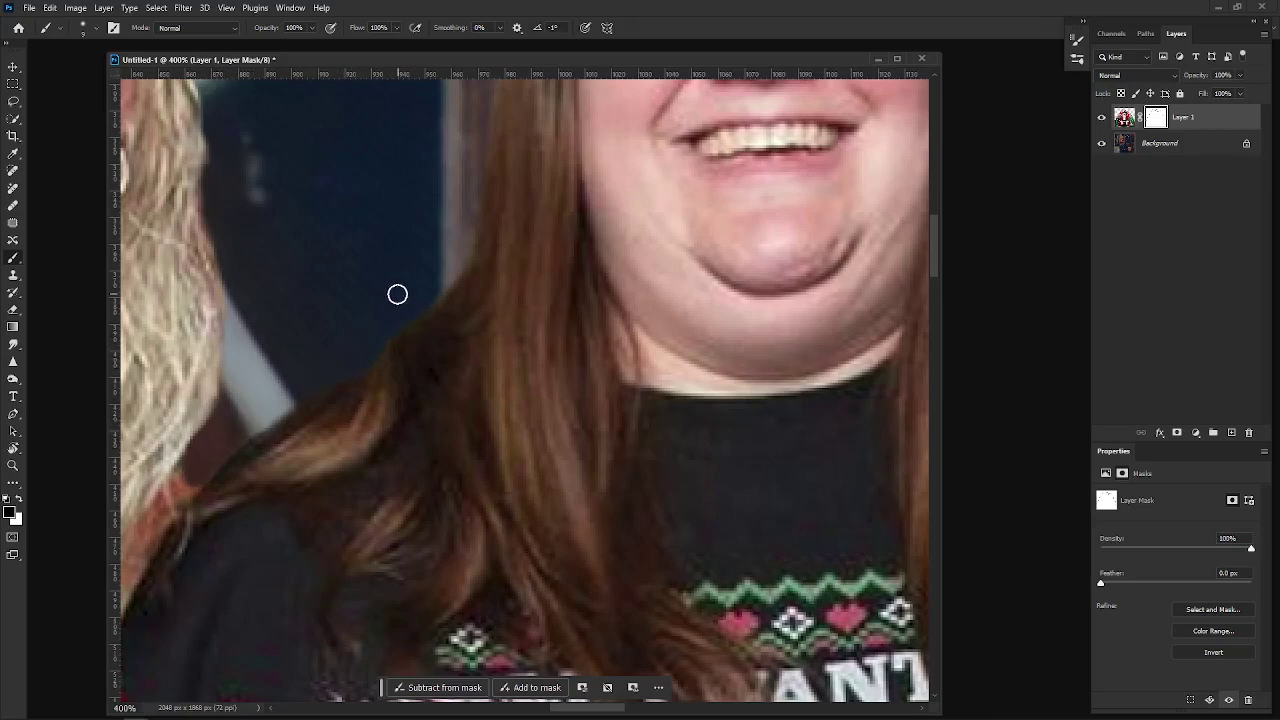
Examine the mask edge around the blonde woman's curly hair and down the shoulder of her red patterned sweater.
{"action": "left_click_drag", "start_coordinate": [262, 288], "coordinate": [337, 397]}
{"action": "left_click_drag", "start_coordinate": [314, 306], "coordinate": [346, 406]}
{"action": "left_click_drag", "start_coordinate": [346, 288], "coordinate": [397, 411]}
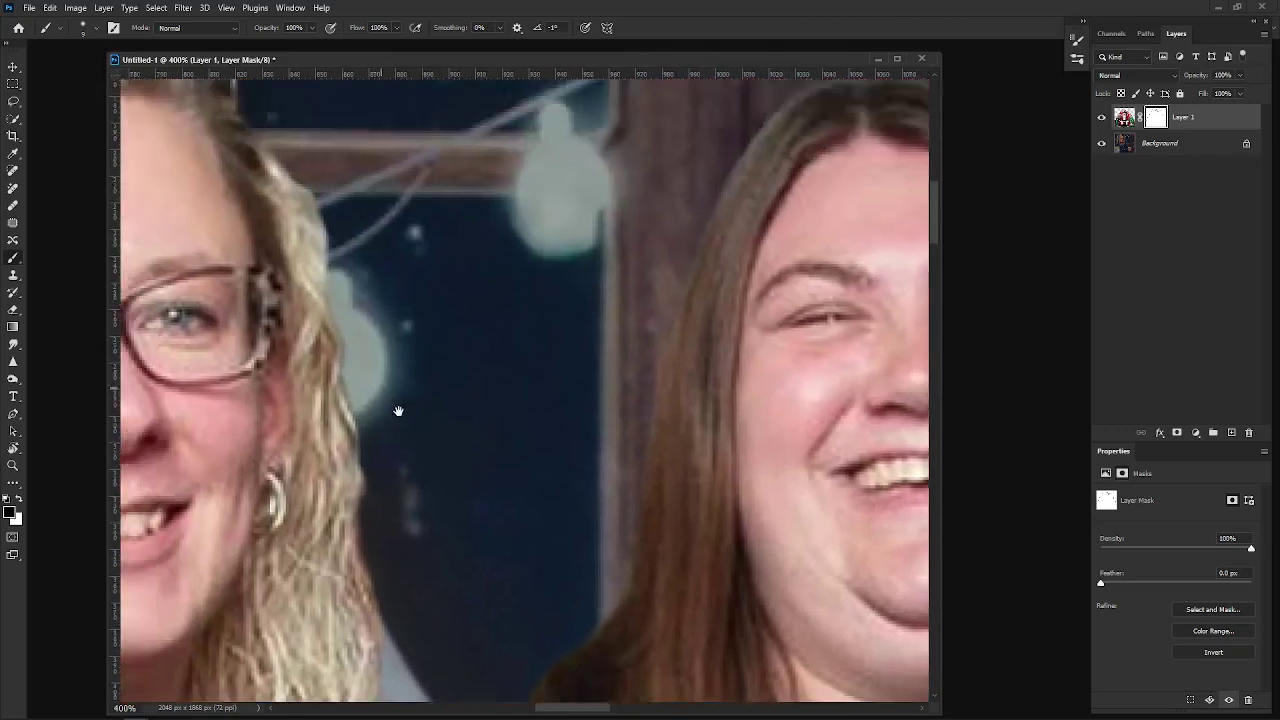
{"action": "left_click_drag", "start_coordinate": [366, 266], "coordinate": [434, 354]}
{"action": "scroll", "coordinate": [433, 353], "scroll_direction": "up", "scroll_amount": 4}
{"action": "scroll", "coordinate": [433, 353], "scroll_direction": "left", "scroll_amount": 3}
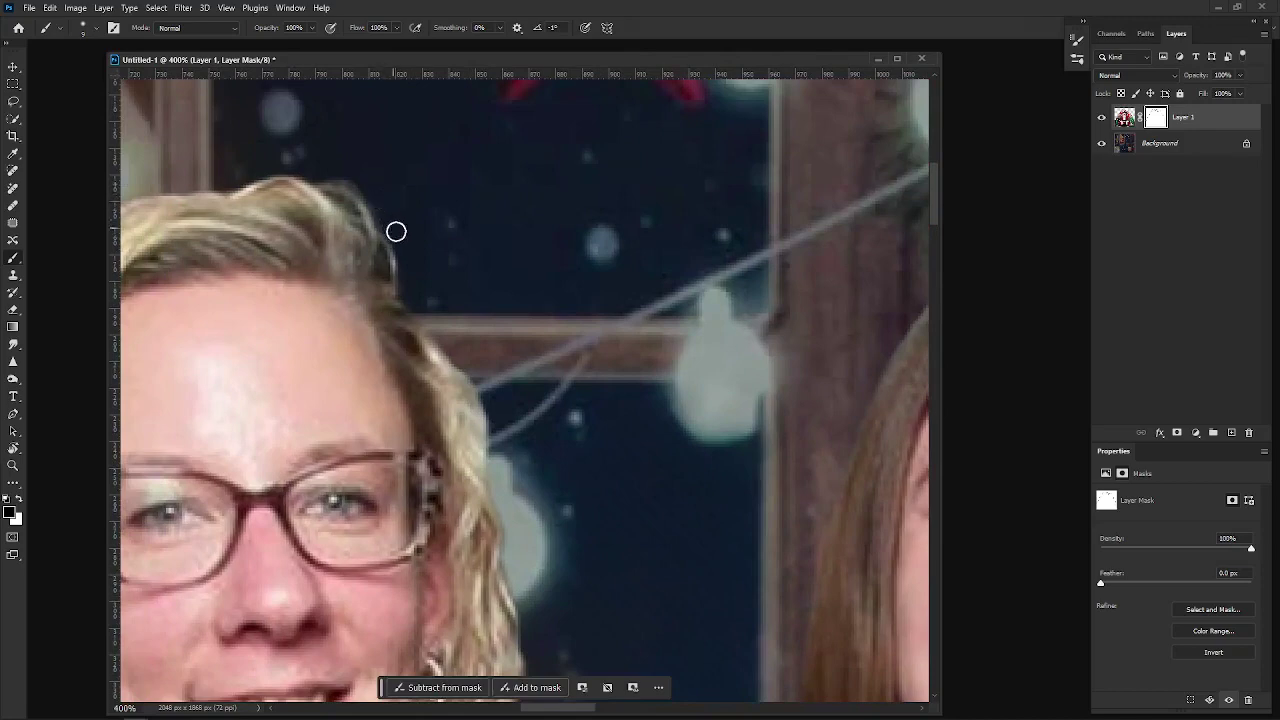
{"action": "scroll", "coordinate": [285, 206], "scroll_direction": "left", "scroll_amount": 10}
{"action": "scroll", "coordinate": [285, 206], "scroll_direction": "down", "scroll_amount": 2}
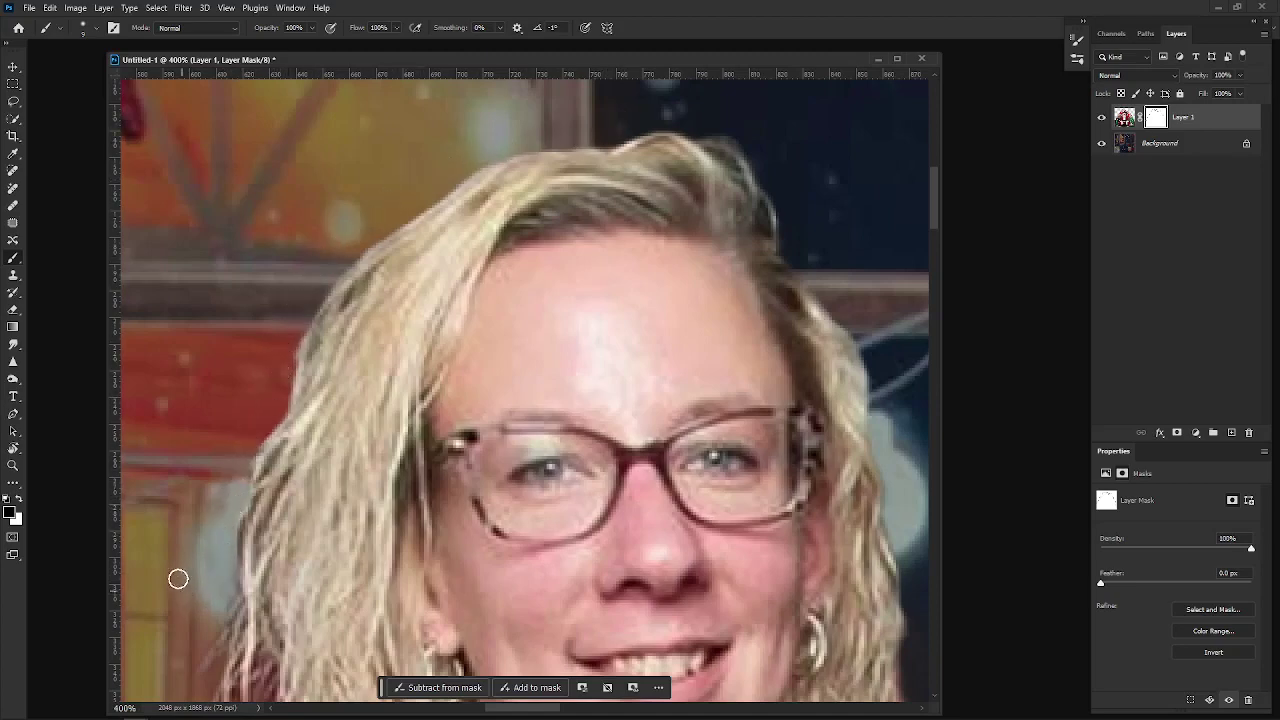
{"action": "scroll", "coordinate": [200, 408], "scroll_direction": "down", "scroll_amount": 3}
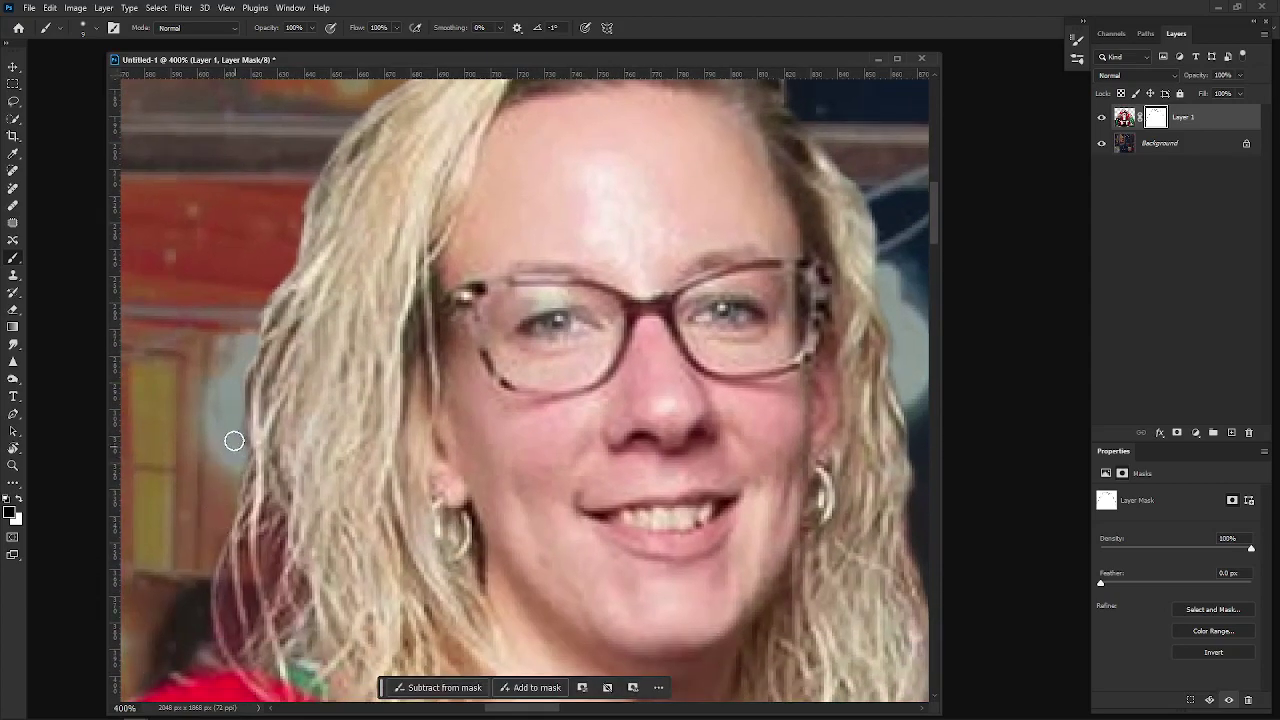
{"action": "scroll", "coordinate": [229, 463], "scroll_direction": "down", "scroll_amount": 3}
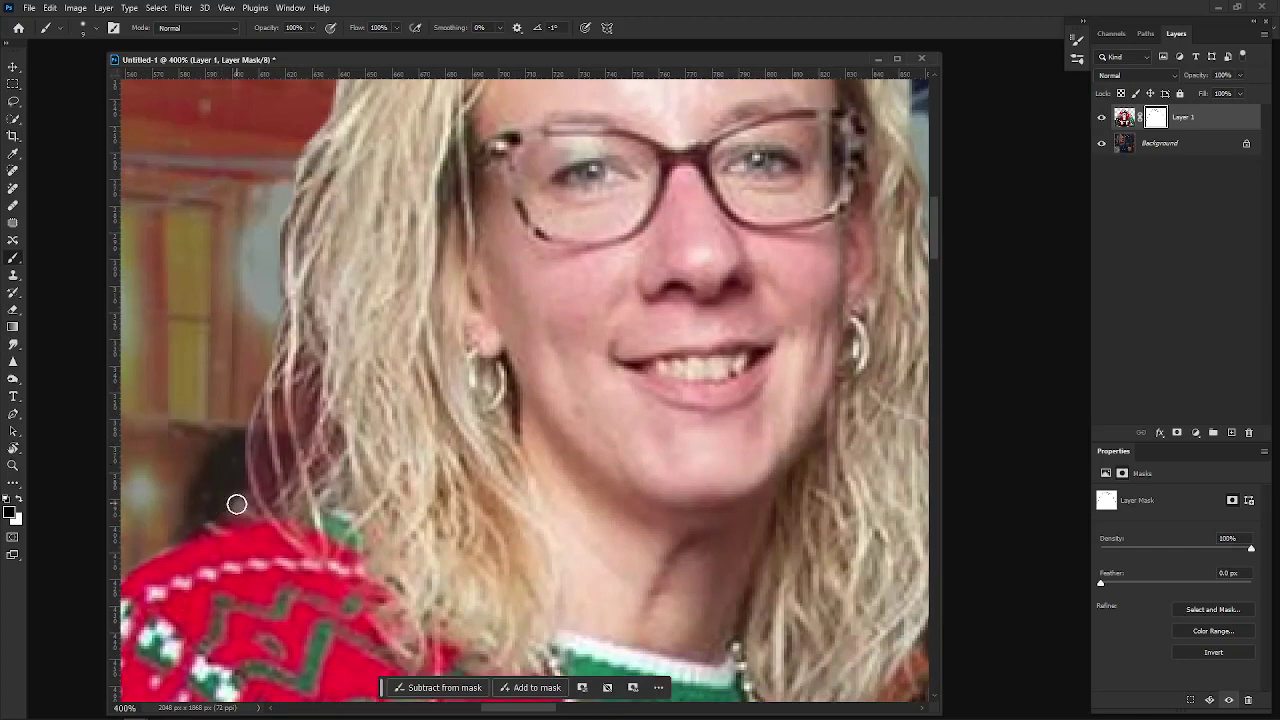
{"action": "left_click_drag", "start_coordinate": [187, 471], "coordinate": [269, 360]}
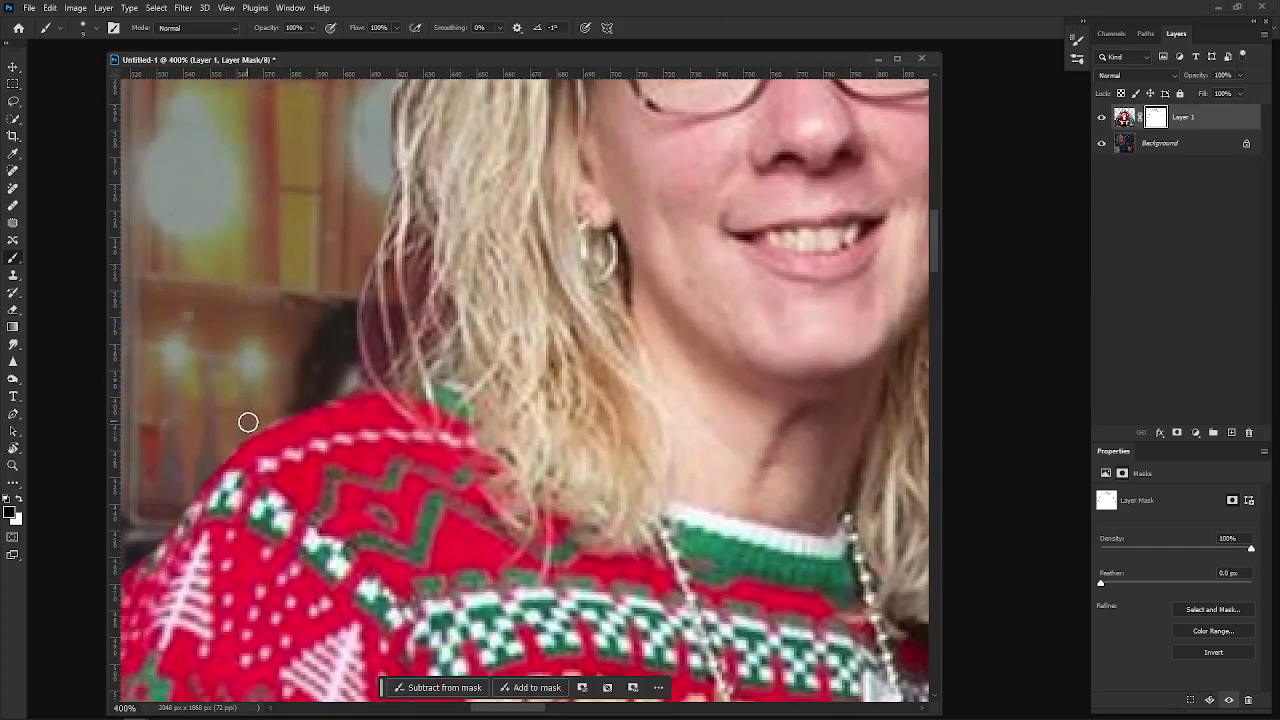
{"action": "mouse_move", "coordinate": [187, 487]}
{"action": "left_mouse_down"}
{"action": "mouse_move", "coordinate": [214, 400]}
{"action": "mouse_move", "coordinate": [276, 360]}
{"action": "mouse_move", "coordinate": [251, 266]}
{"action": "mouse_move", "coordinate": [285, 272]}
{"action": "left_mouse_up"}
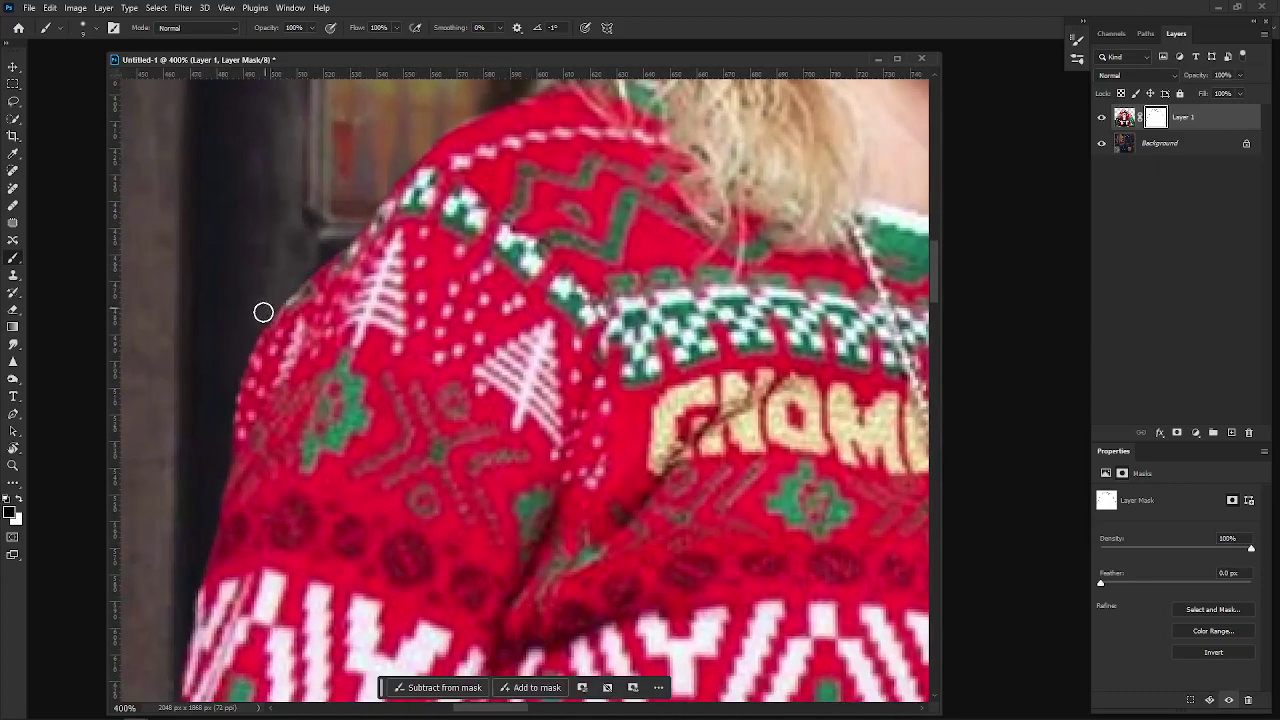
Mask out the light fringe along the outer hair edge of the woman in the green-sleeved sweater using a 30 px brush.
{"action": "left_click_drag", "start_coordinate": [202, 499], "coordinate": [385, 275]}
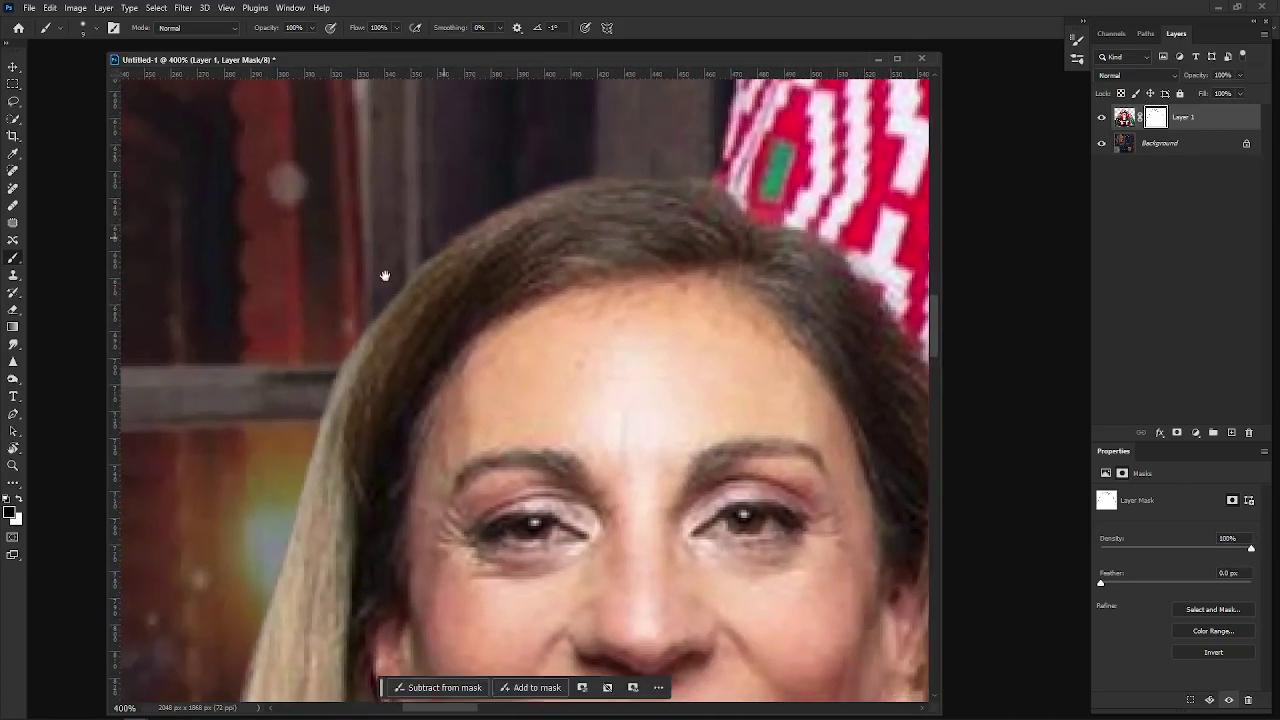
{"action": "left_click_drag", "start_coordinate": [310, 317], "coordinate": [311, 294]}
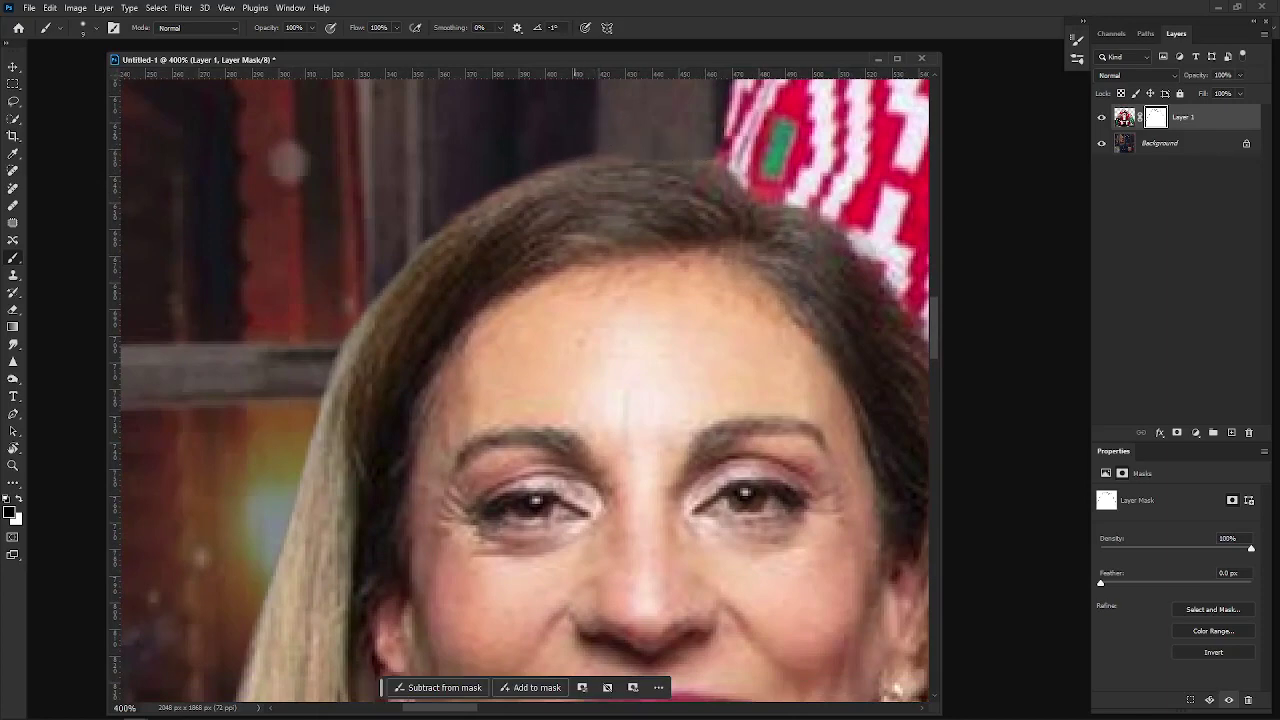
{"action": "key", "text": "bracketright"}
{"action": "key", "text": "bracketright"}
{"action": "key", "text": "bracketright"}
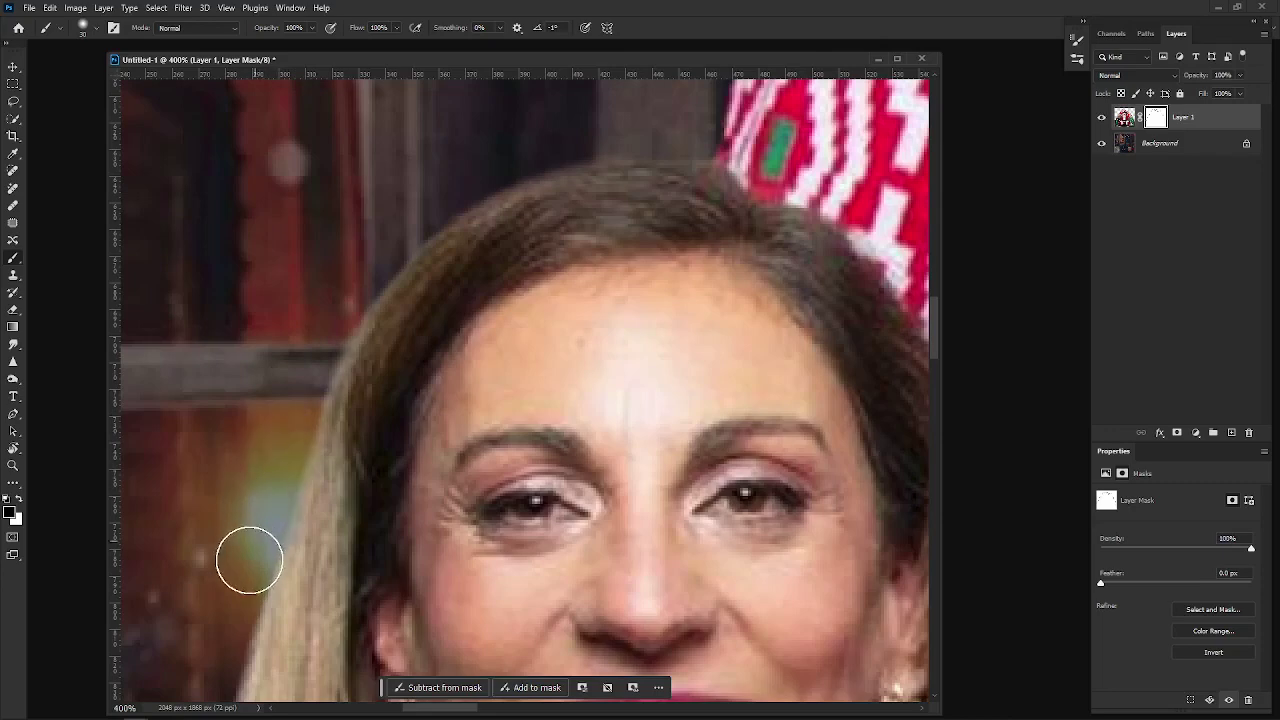
{"action": "left_click_drag", "start_coordinate": [249, 557], "coordinate": [292, 290]}
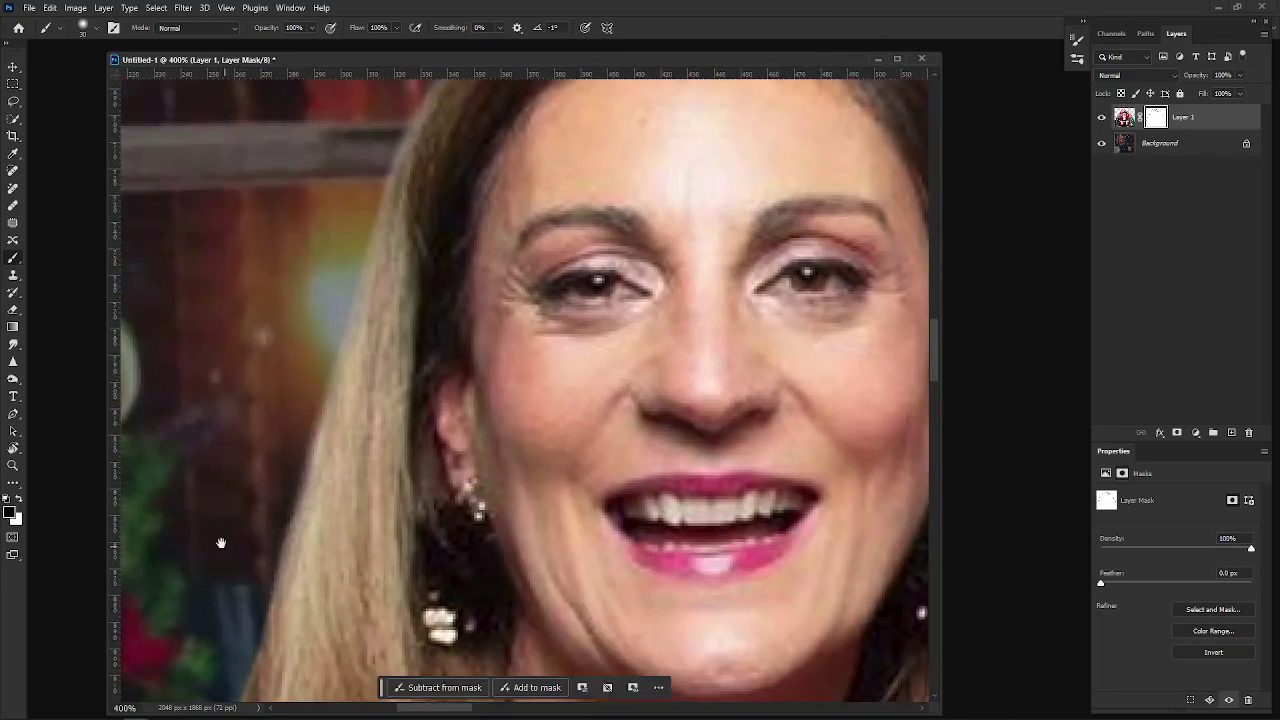
{"action": "left_click_drag", "start_coordinate": [220, 543], "coordinate": [253, 484]}
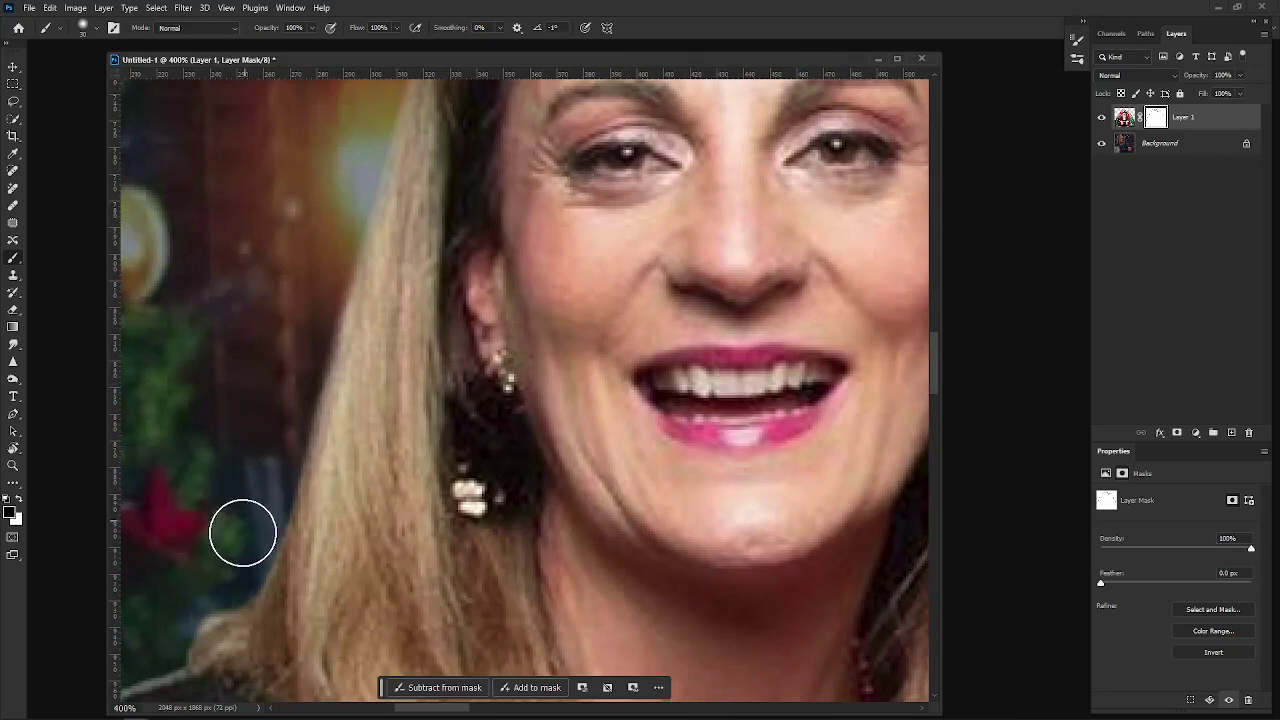
{"action": "left_click_drag", "start_coordinate": [191, 554], "coordinate": [294, 417]}
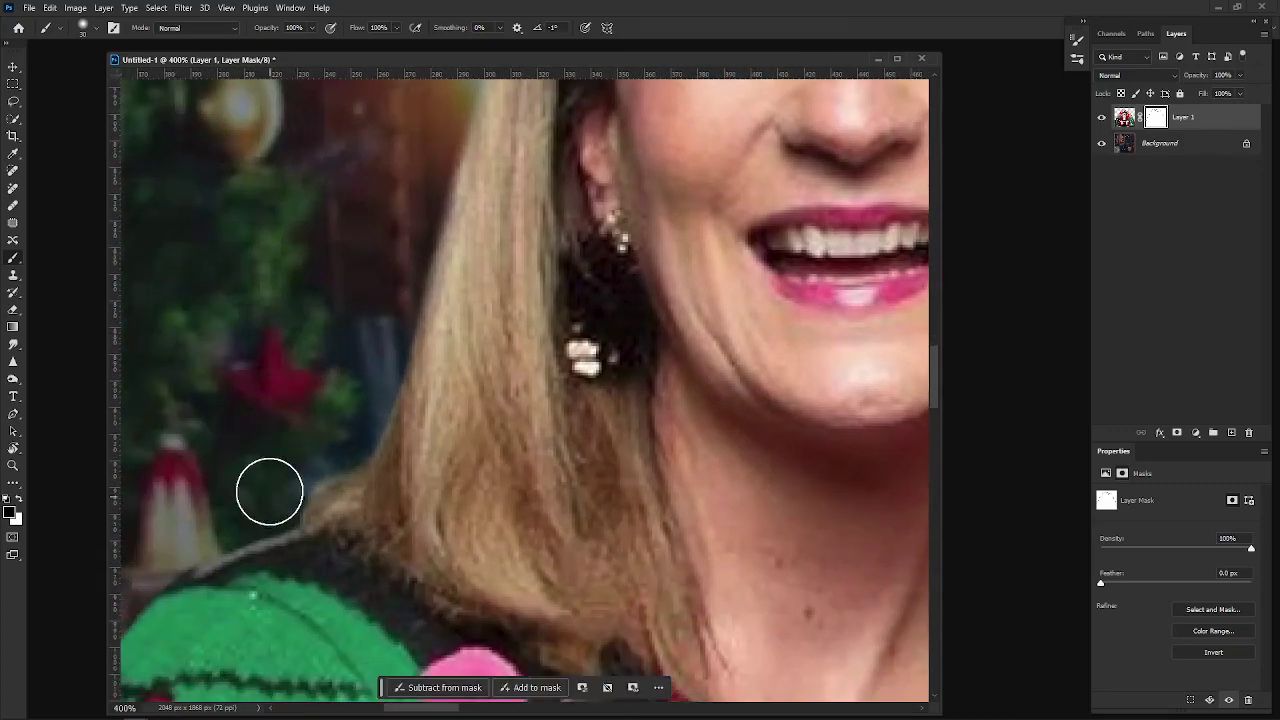
{"action": "left_click_drag", "start_coordinate": [205, 472], "coordinate": [351, 371]}
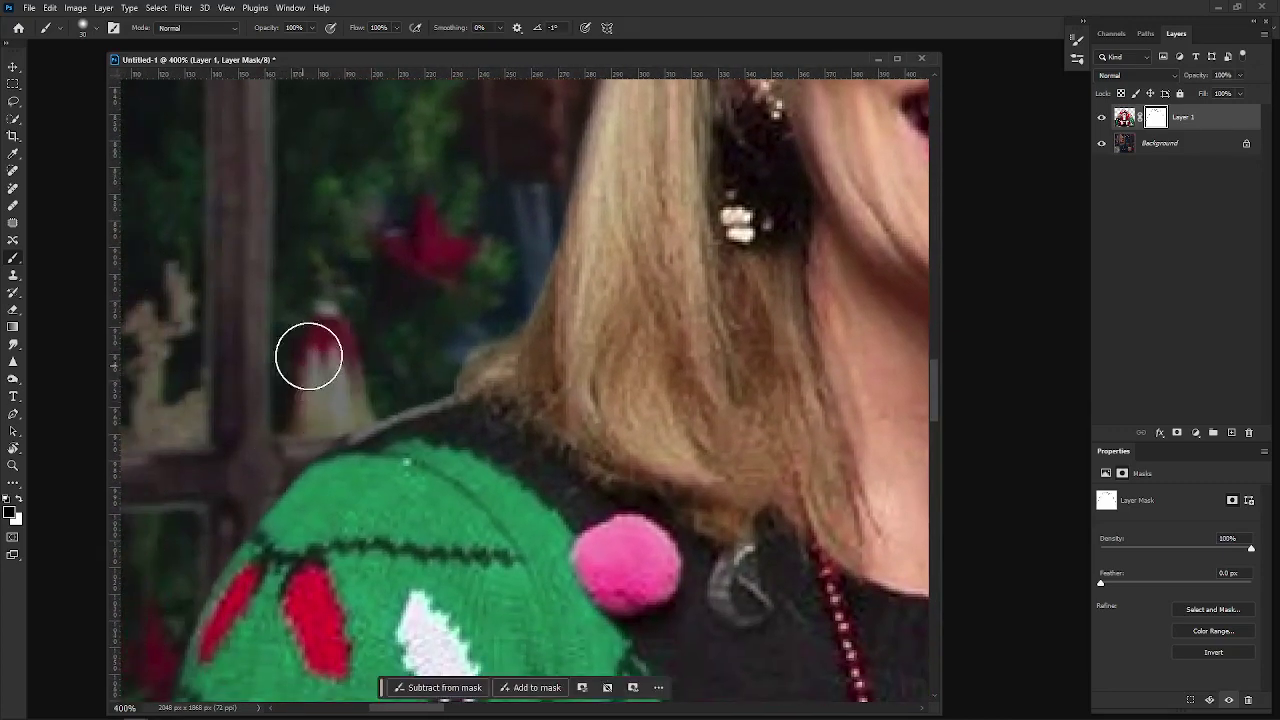
Review the whole Santa group at reduced zoom for remaining edge flaws against the backdrop.
{"action": "key", "text": "ctrl+minus"}
{"action": "key", "text": "ctrl+minus"}
{"action": "key", "text": "ctrl+minus"}
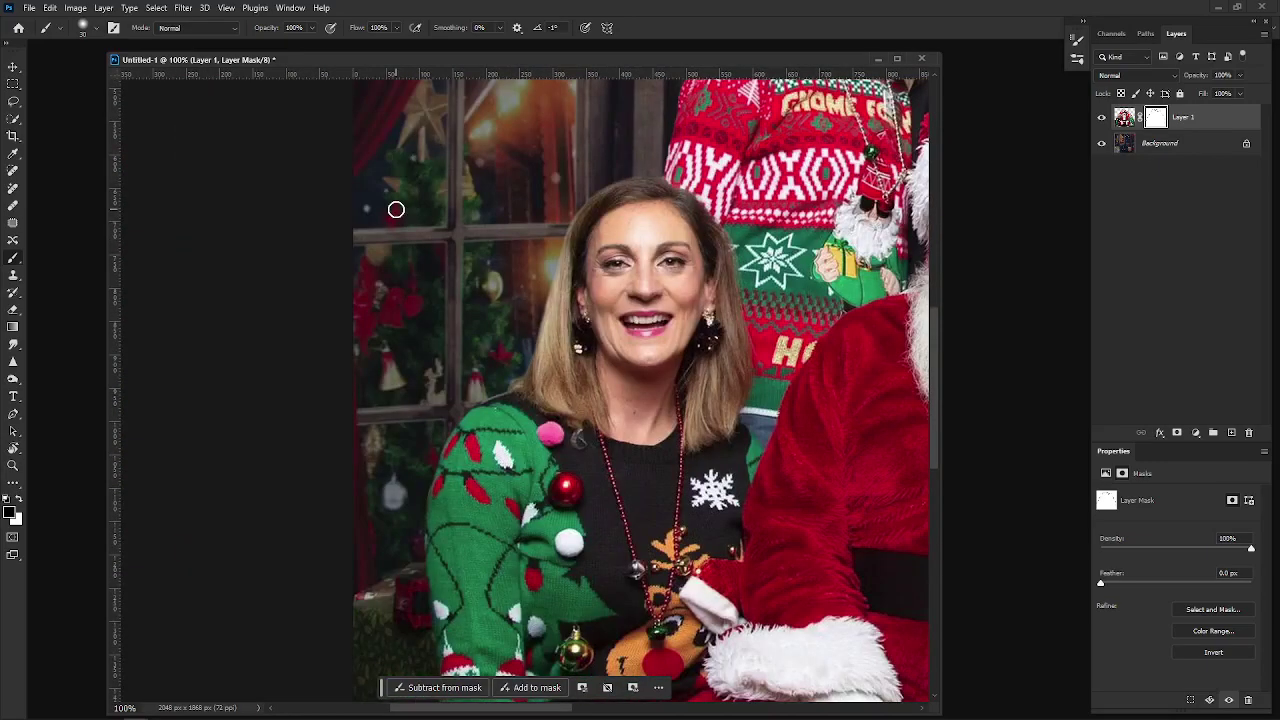
{"action": "left_click_drag", "start_coordinate": [699, 338], "coordinate": [338, 367]}
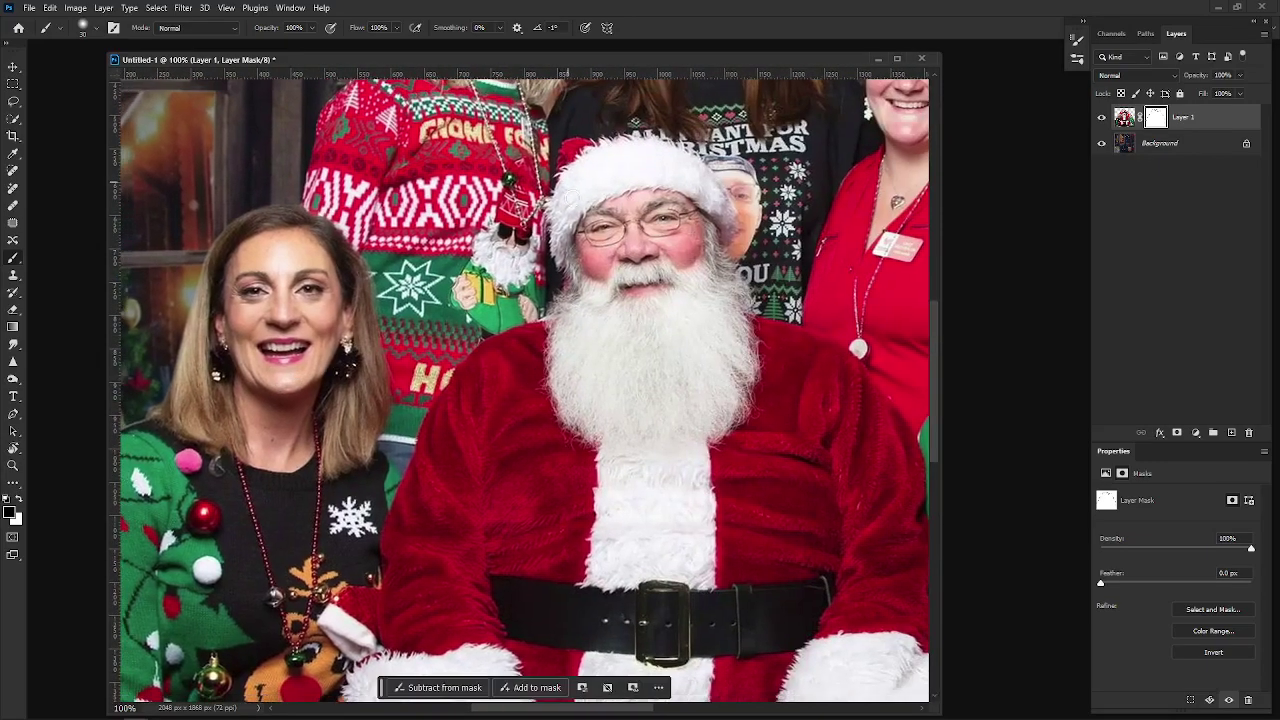
{"action": "left_click_drag", "start_coordinate": [623, 254], "coordinate": [512, 447]}
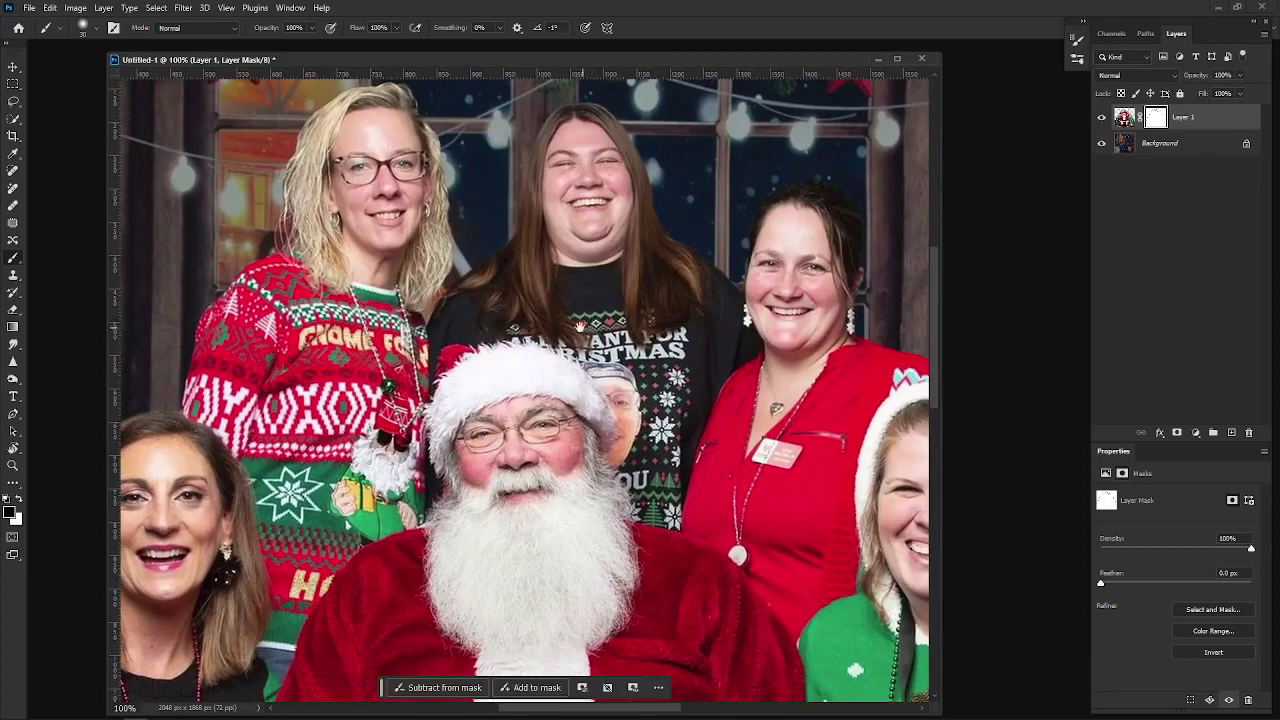
{"action": "left_click_drag", "start_coordinate": [580, 325], "coordinate": [528, 373]}
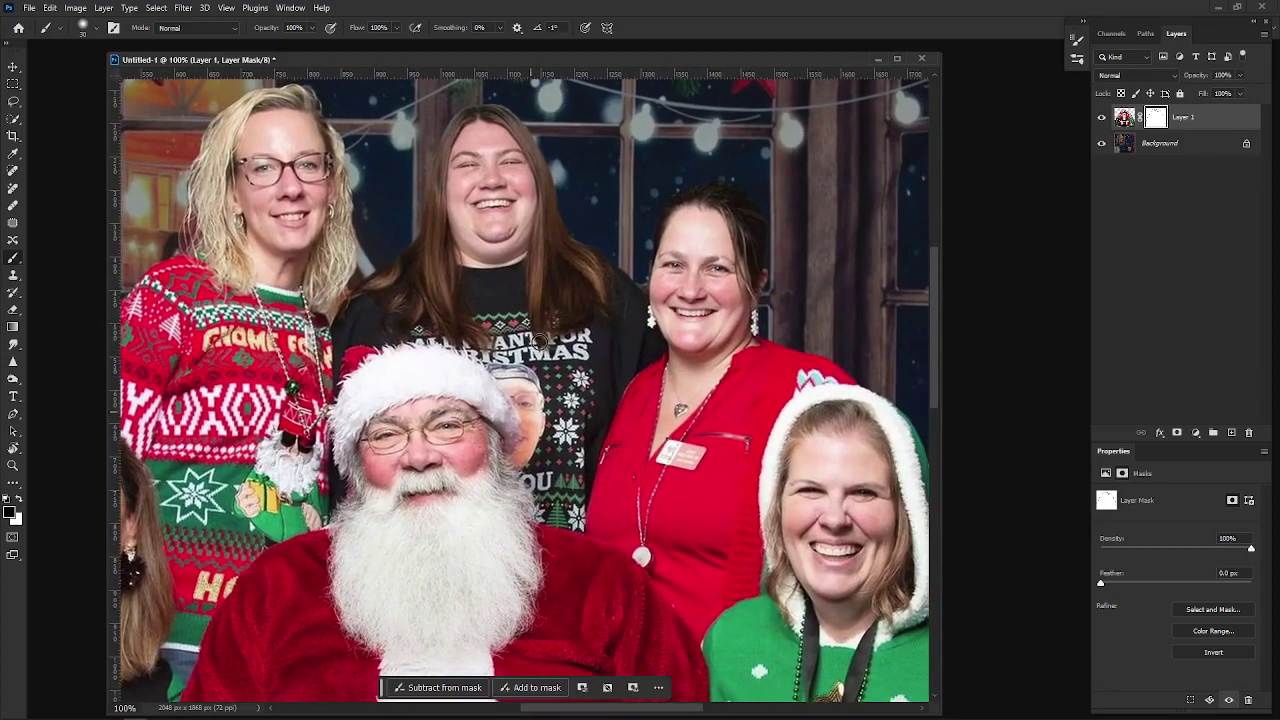
{"action": "key", "text": "ctrl+plus"}
{"action": "key", "text": "ctrl+plus"}
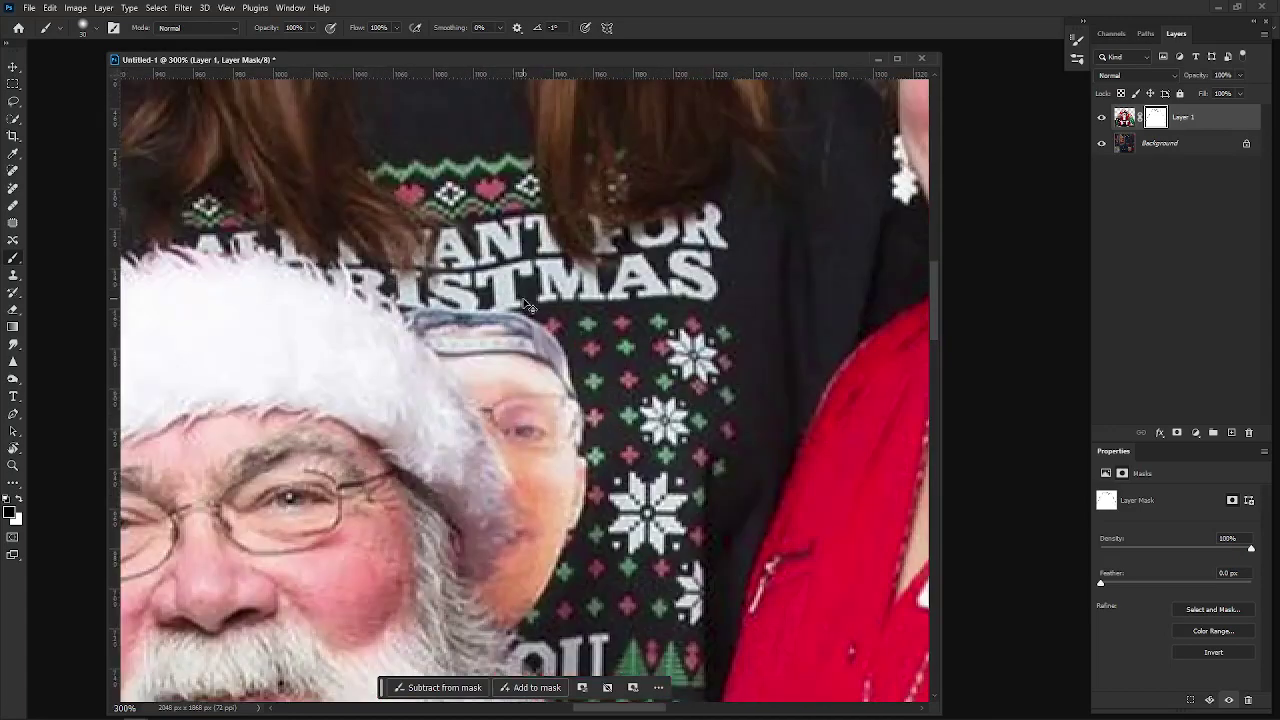
{"action": "key", "text": "ctrl+minus"}
{"action": "key", "text": "ctrl+minus"}
{"action": "key", "text": "ctrl+minus"}
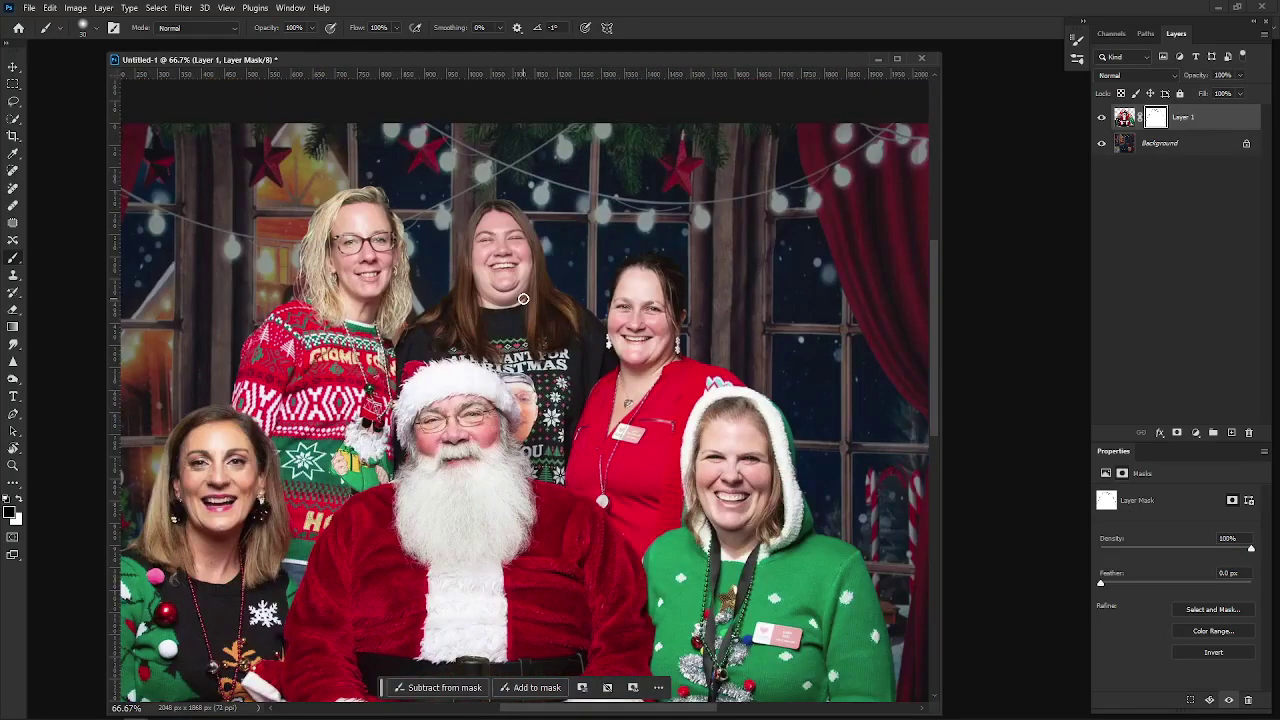
{"action": "scroll", "coordinate": [541, 437], "scroll_direction": "down", "scroll_amount": 3}
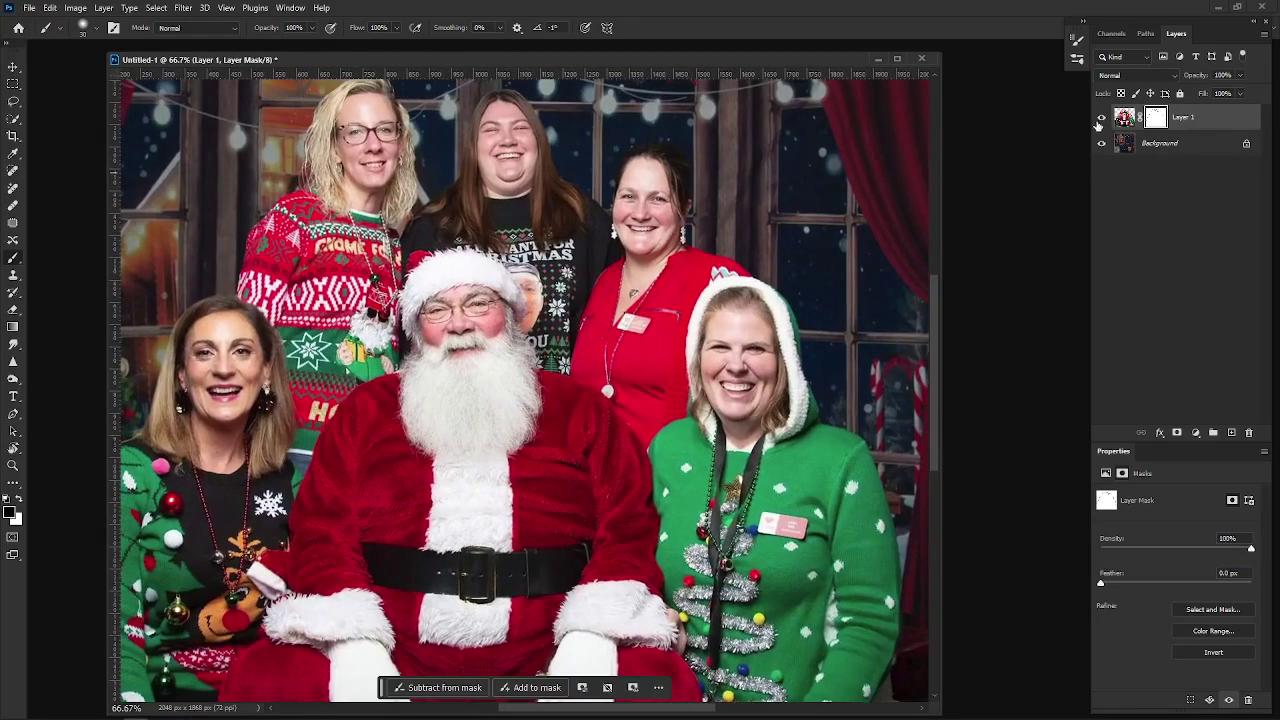
Hide and reshow the Santa group layer to compare it with the empty backdrop, and view the full composite at 50%.
{"action": "left_click", "coordinate": [1102, 118]}
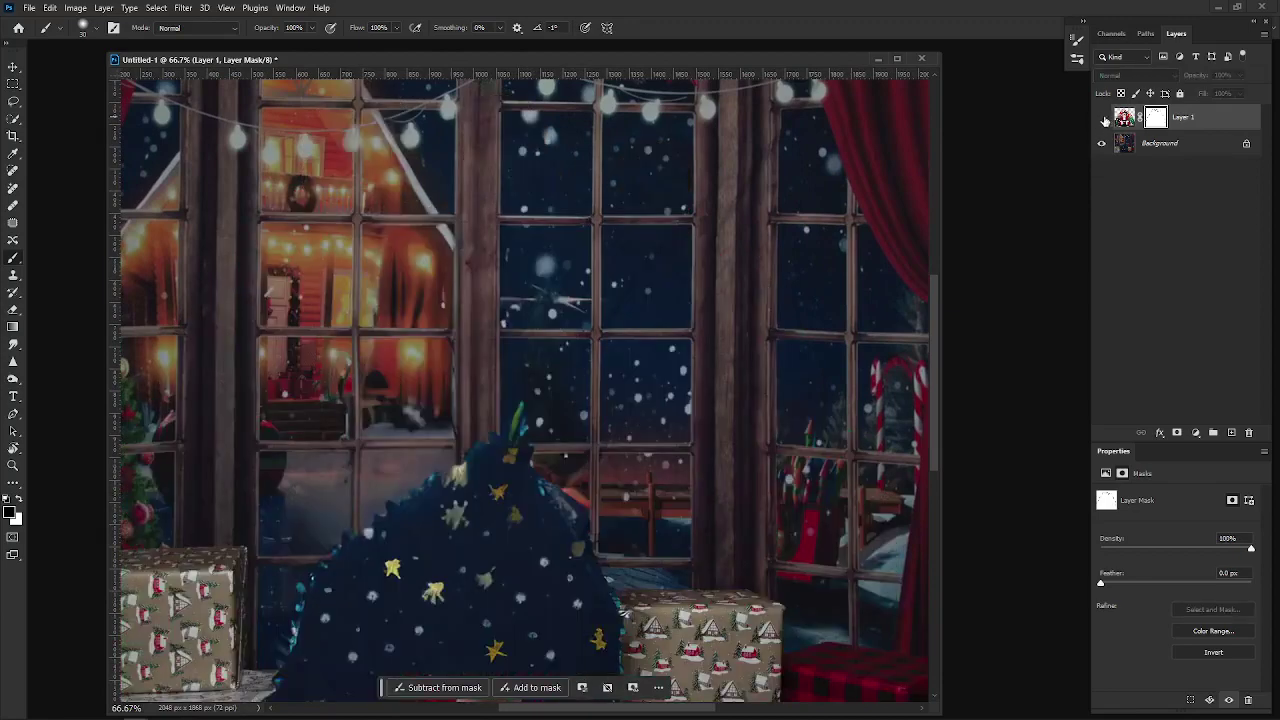
{"action": "left_click", "coordinate": [1103, 118]}
{"action": "key", "text": "ctrl+minus"}
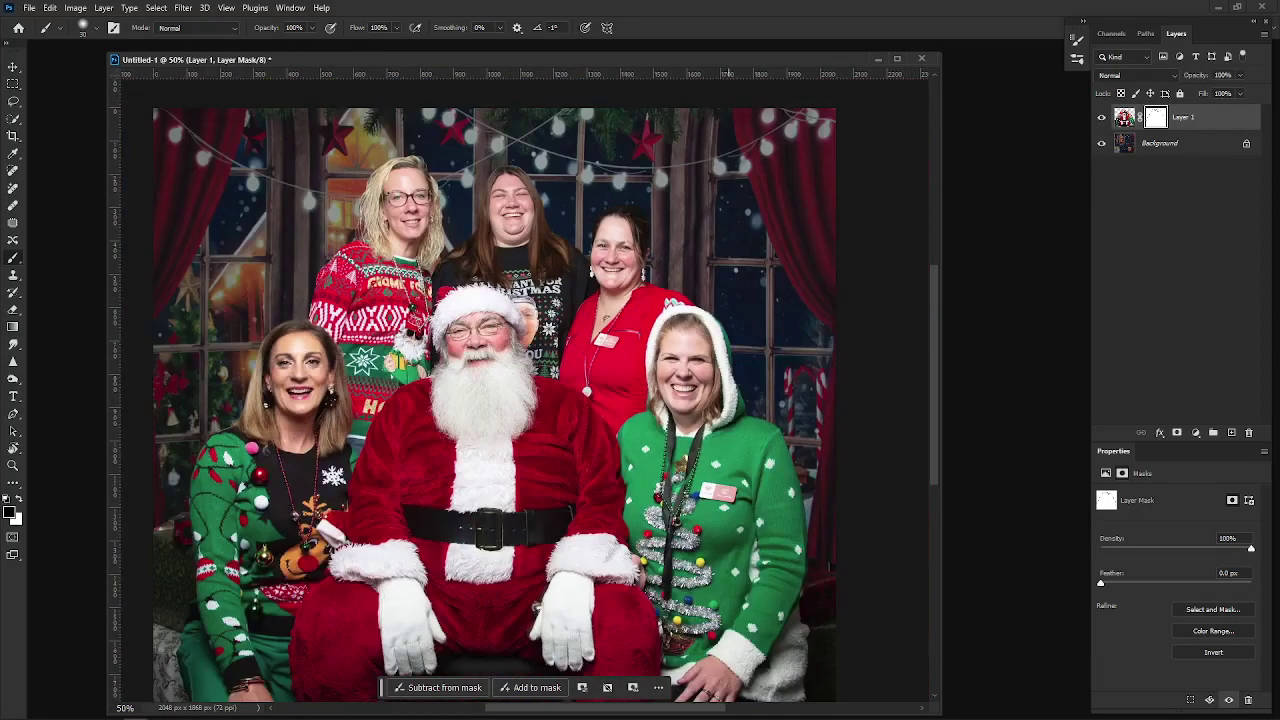
{"action": "left_click_drag", "start_coordinate": [514, 446], "coordinate": [543, 414]}
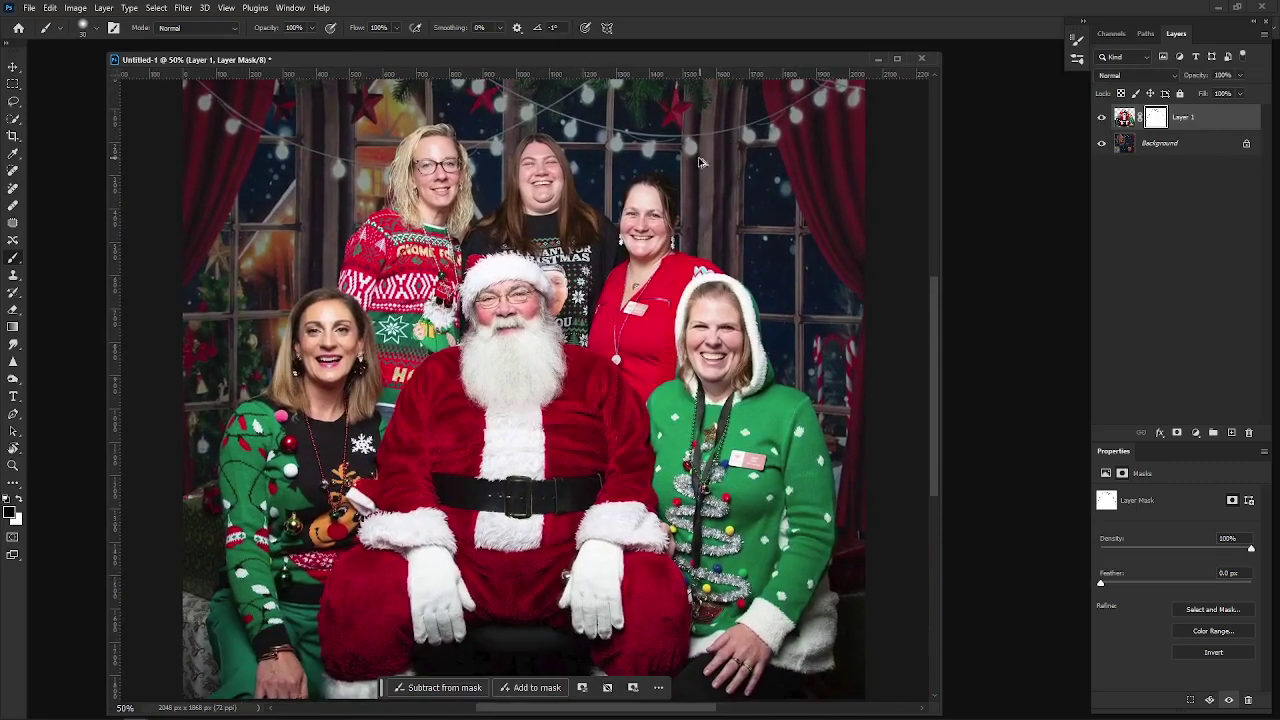
Start exporting the finished composite as a JPG with the quality set to 7.
{"action": "key", "text": "ctrl+s"}
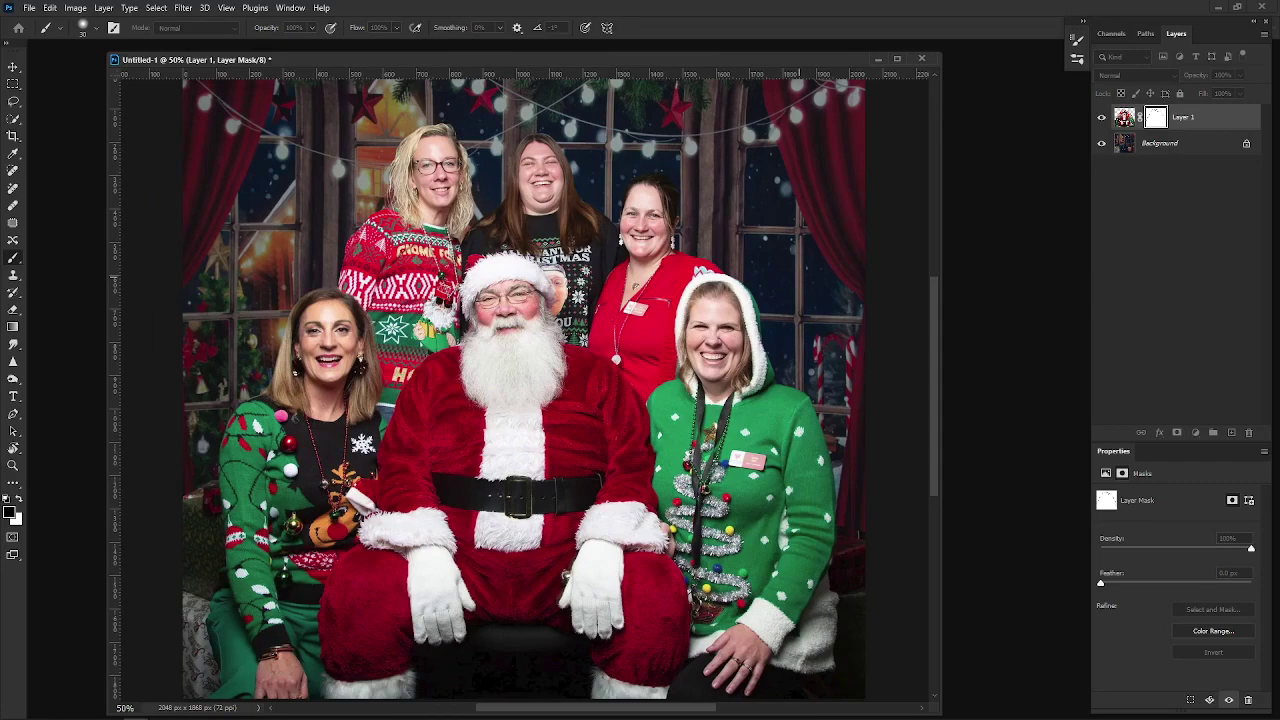
{"action": "key", "text": "ctrl+alt+shift+w"}
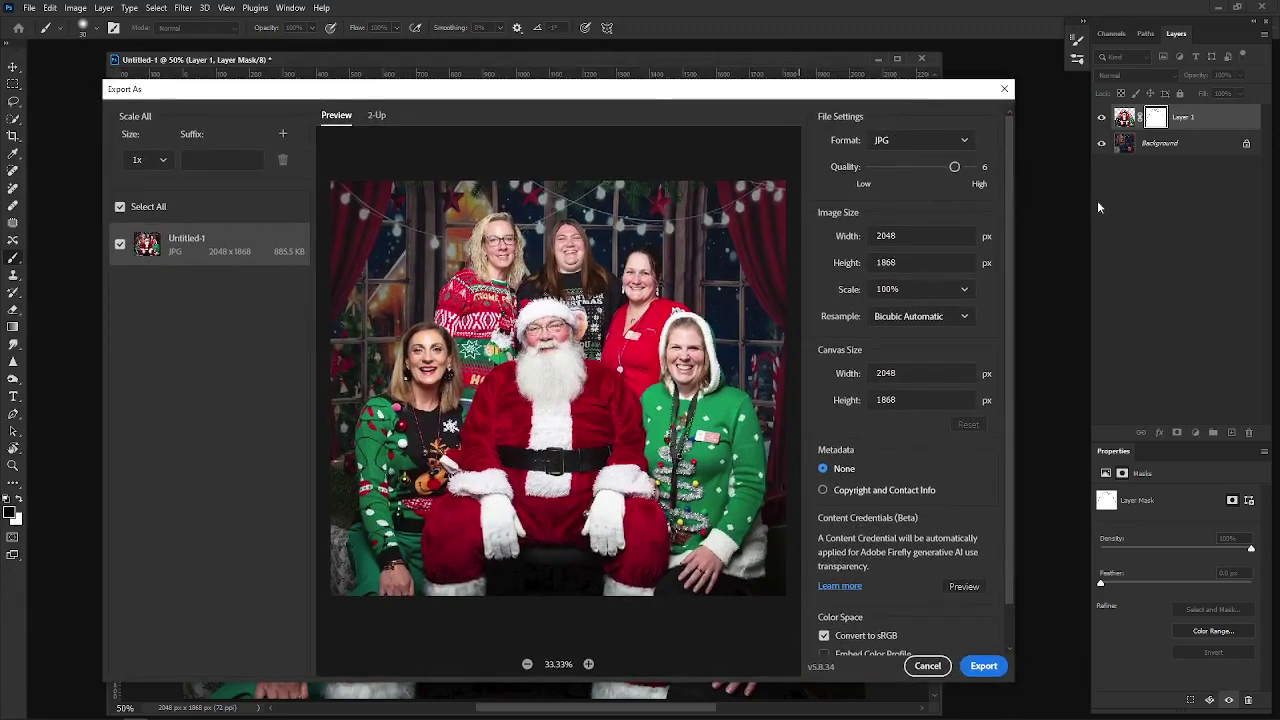
{"action": "left_click", "coordinate": [976, 170]}
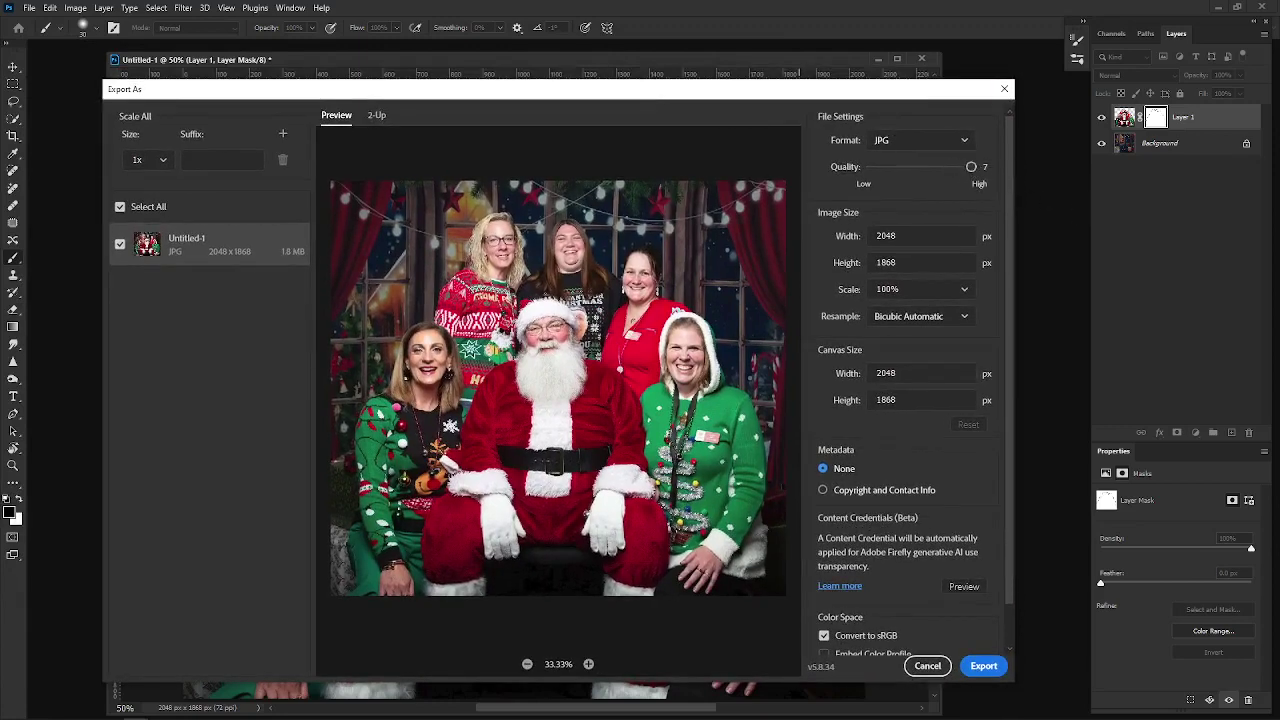